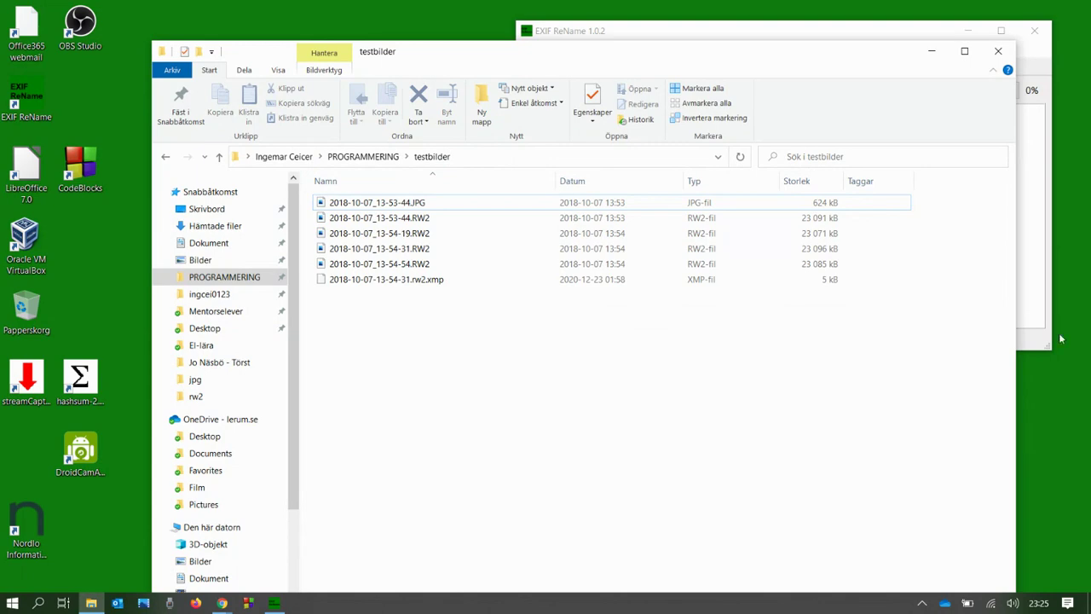
Narrow the testbilder folder window and place it beside the EXIF ReName window.
drag(1017, 388, 707, 414)
drag(389, 61, 328, 12)
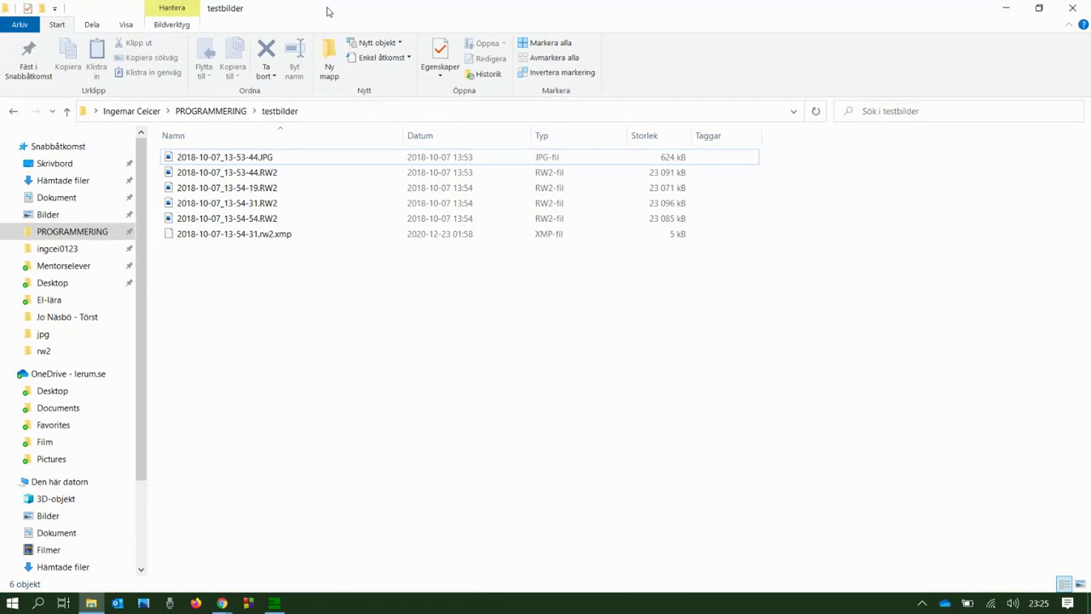
click(1040, 7)
drag(520, 56, 392, 34)
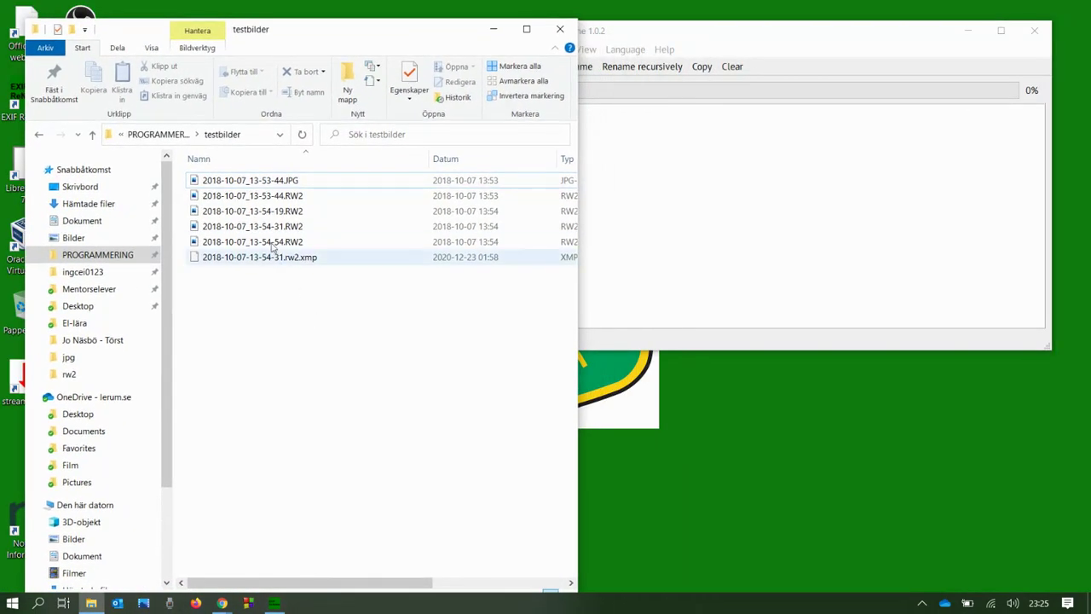
Check the contents of the IMAGES folder in PROGRAMMERING and return to the testbilder folder.
click(122, 255)
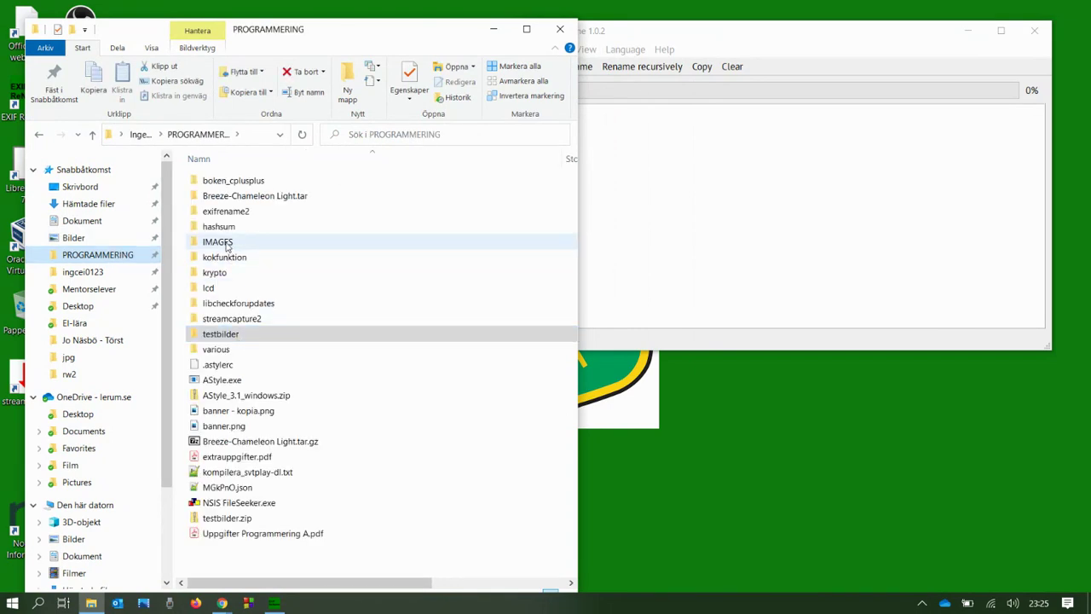
double_click(227, 246)
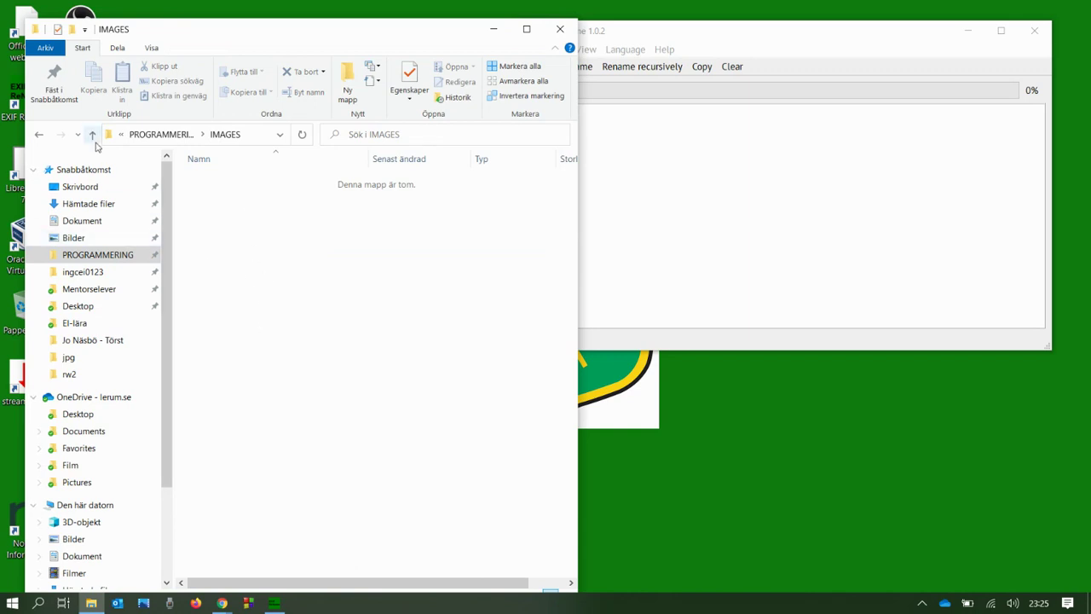
click(93, 134)
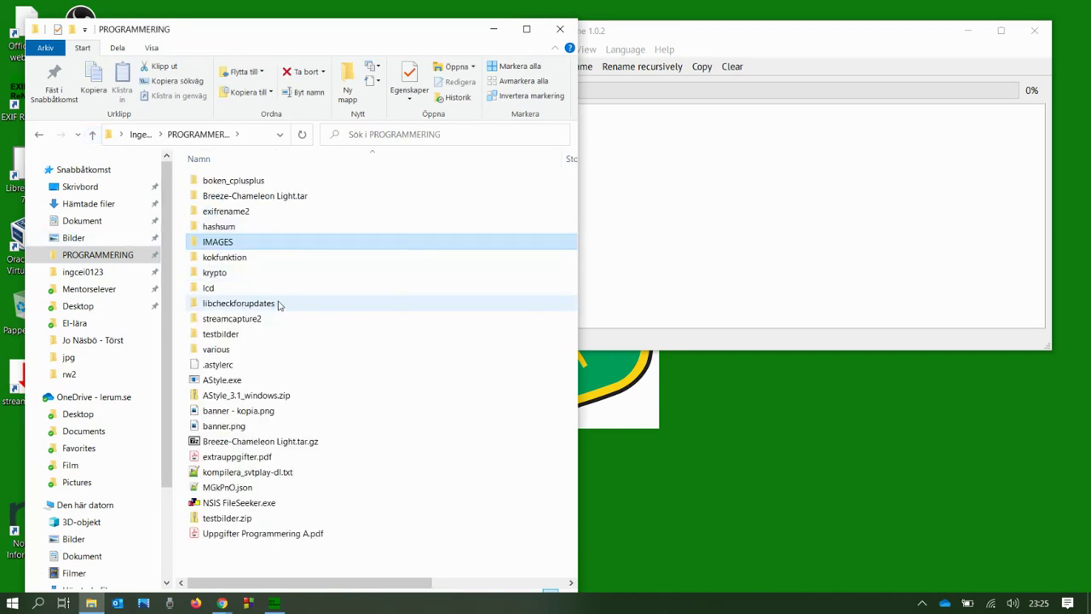
double_click(235, 339)
Switch to EXIF ReName, open its file name pattern settings and move the dialog higher on the screen.
click(709, 202)
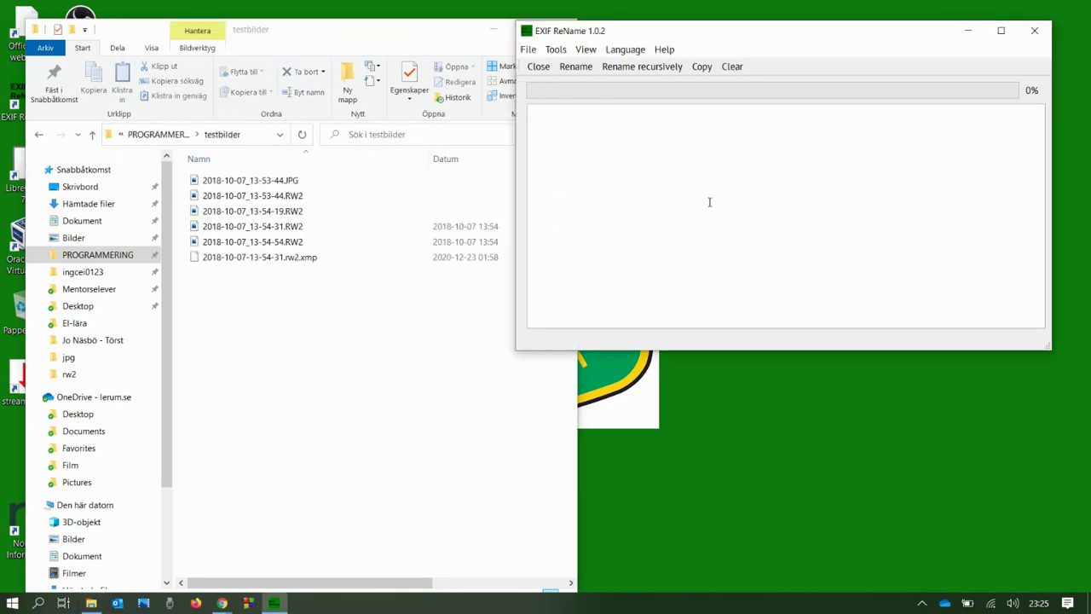
click(528, 50)
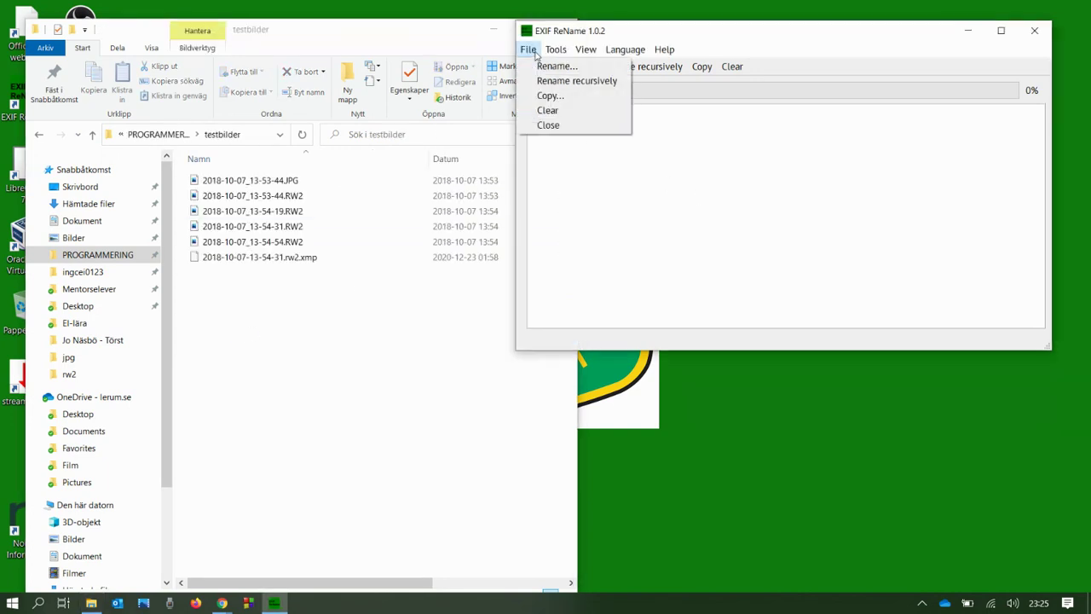
mouse_move(556, 50)
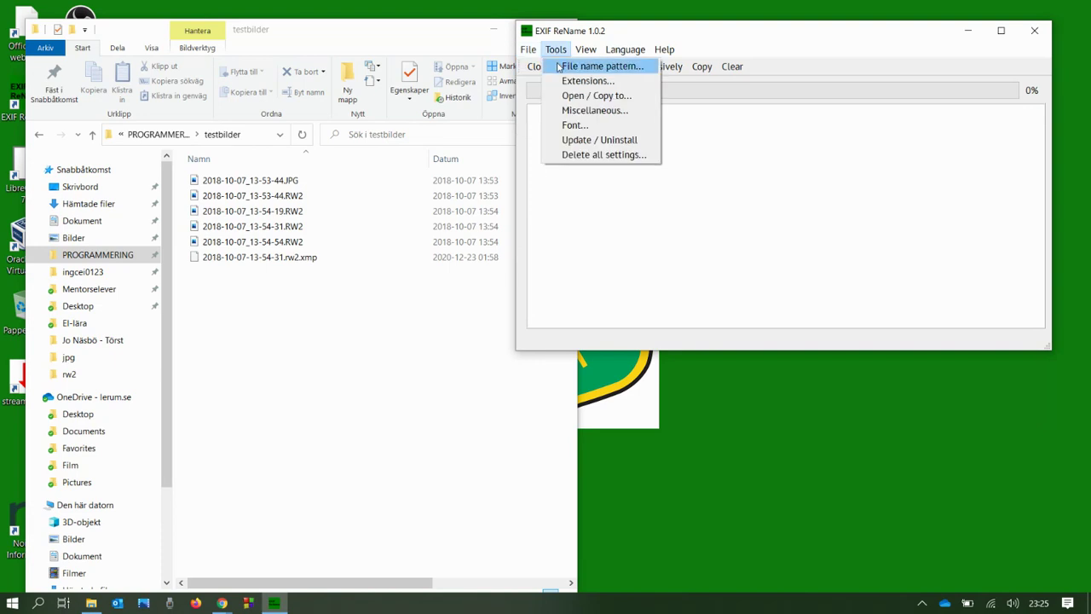
click(597, 66)
drag(550, 219, 549, 119)
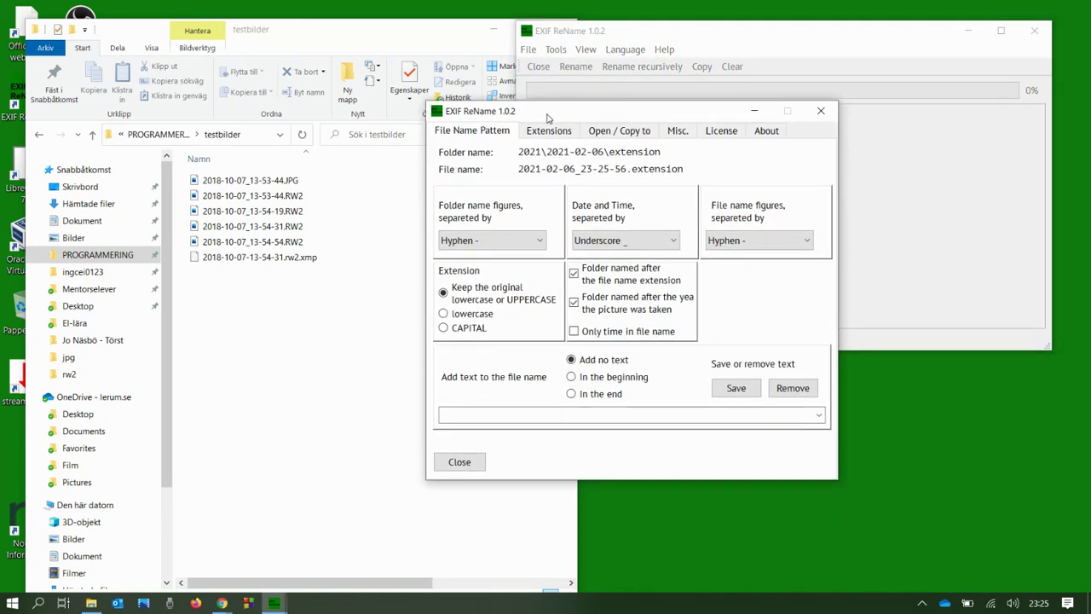
Try Space and Underscore as the separator for folder name figures, and set it back to Hyphen.
click(512, 242)
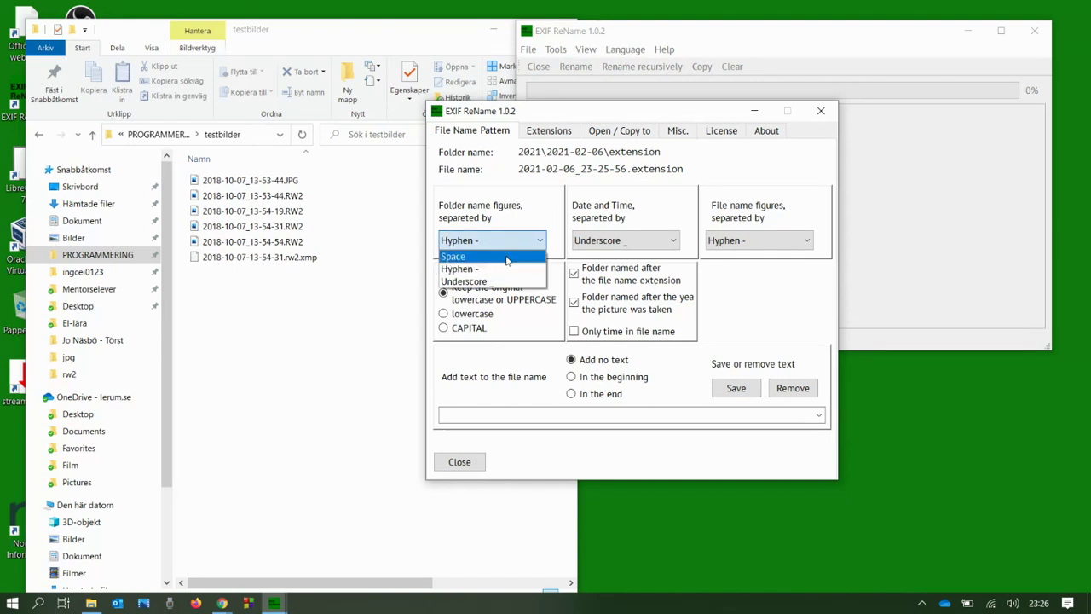
click(507, 258)
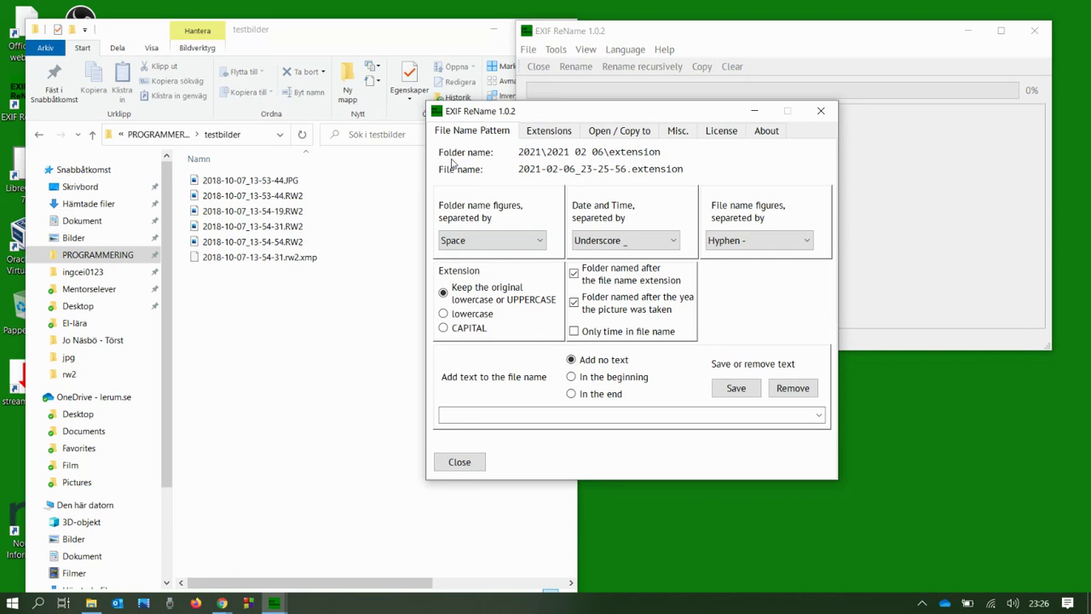
click(478, 242)
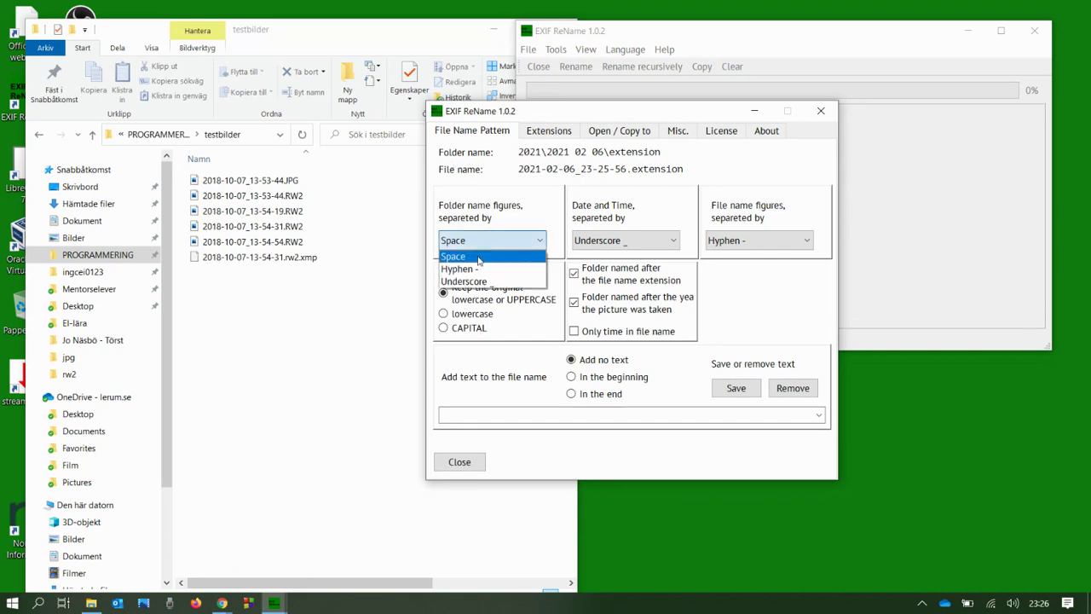
click(482, 283)
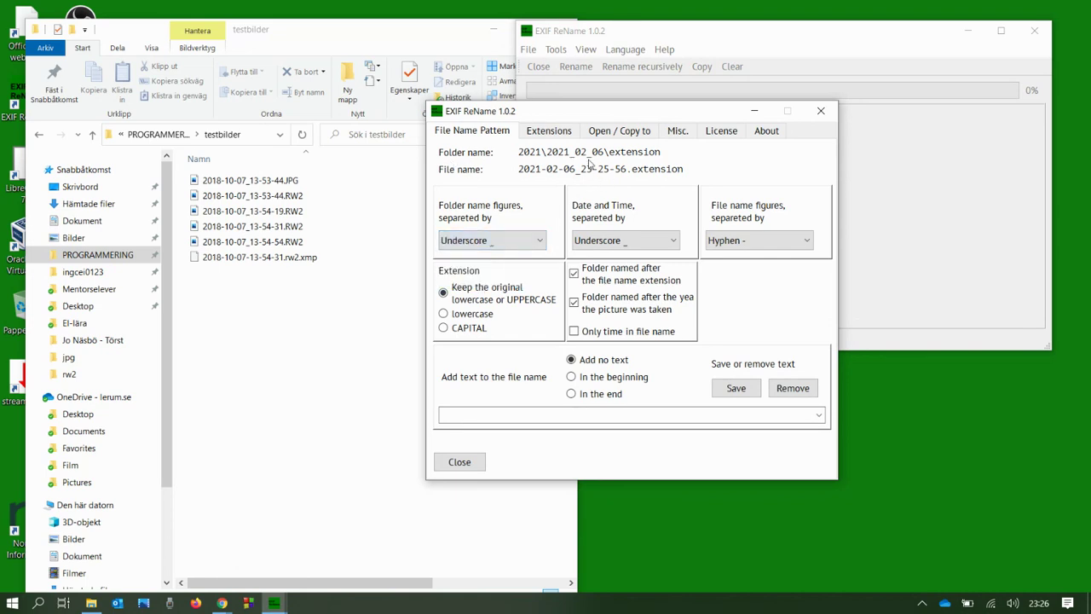
click(495, 238)
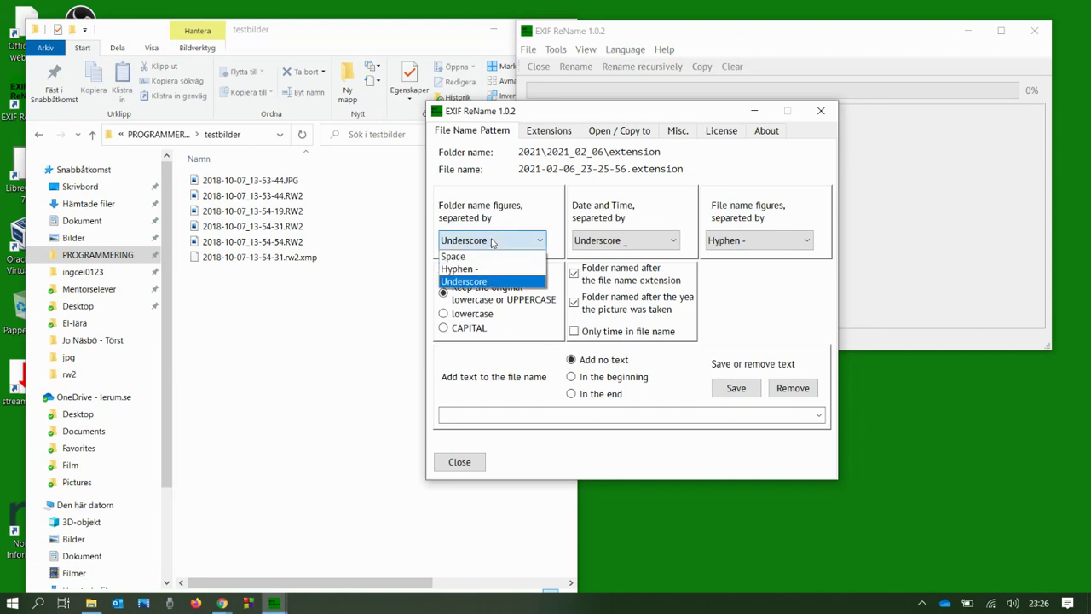
click(488, 268)
Try Space as the separator between date and time, and set it back to Underscore.
click(595, 243)
click(594, 256)
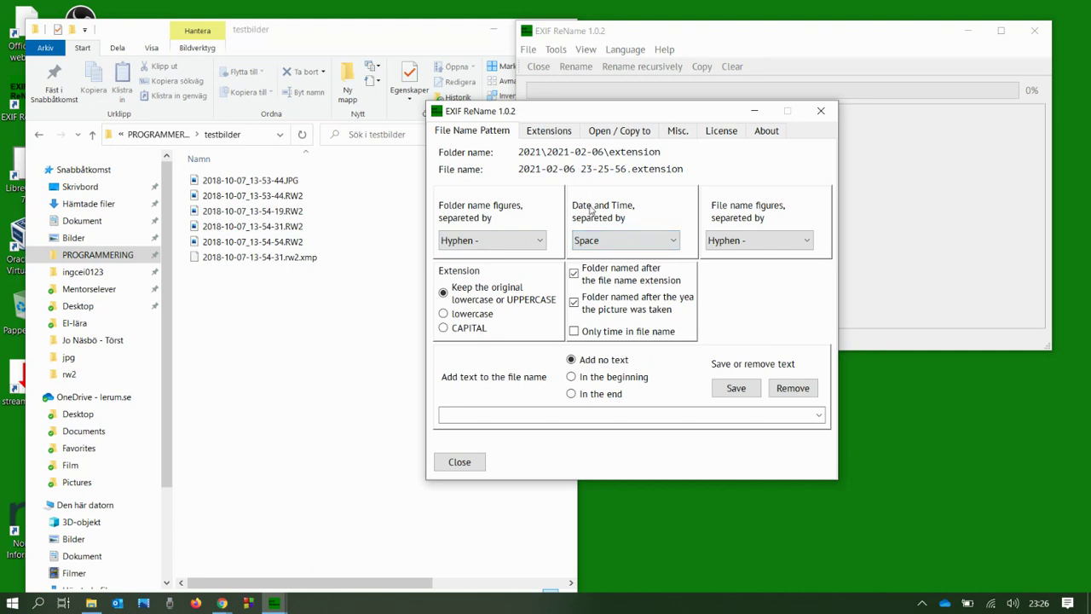
click(594, 242)
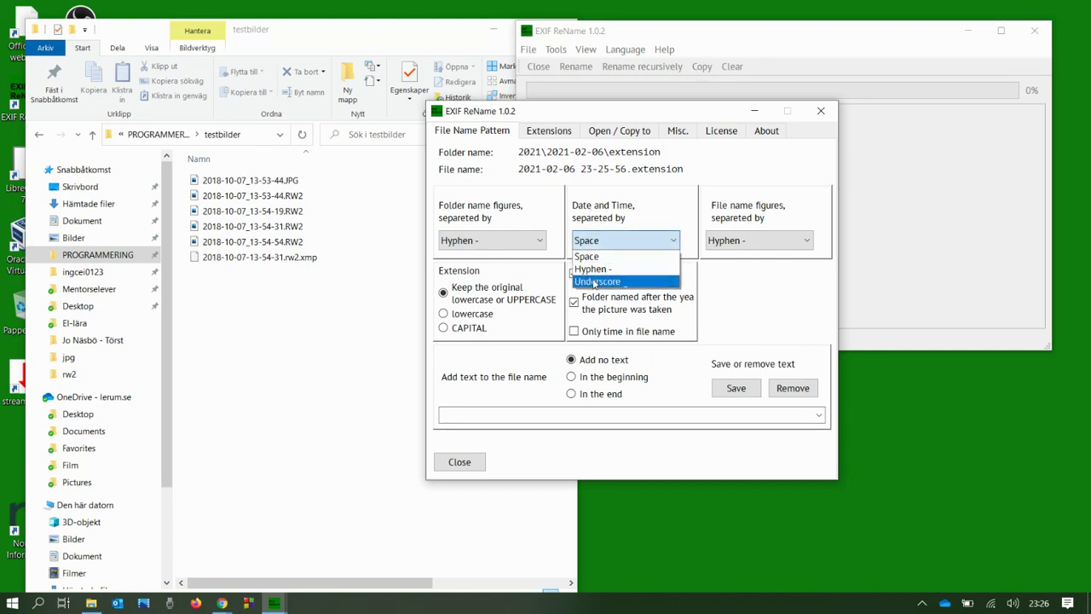
click(595, 281)
Try Space as the separator for file name figures, and set it back to Hyphen.
click(731, 242)
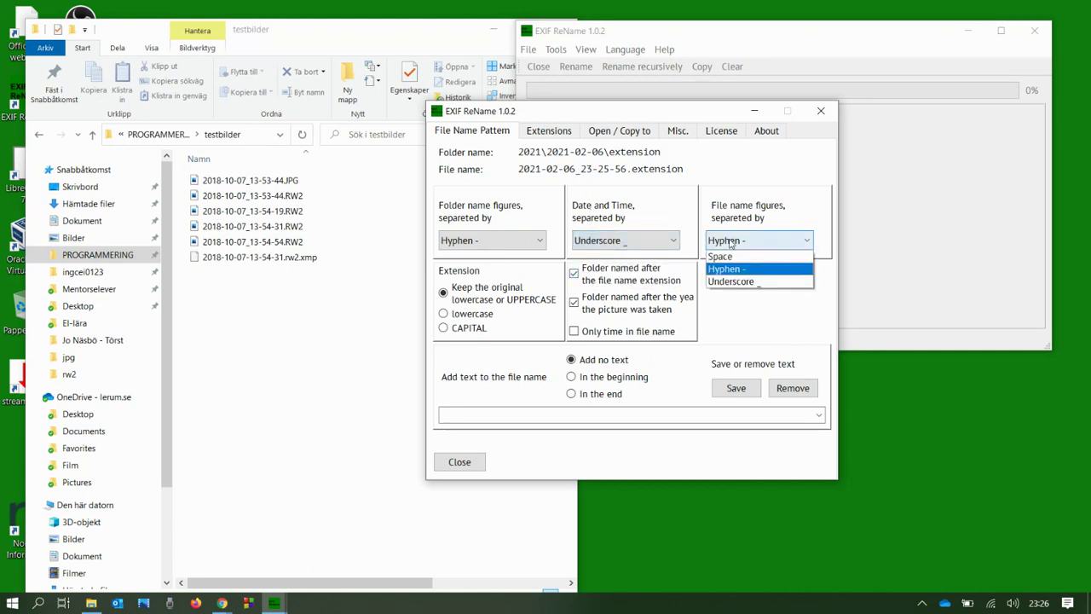
click(725, 257)
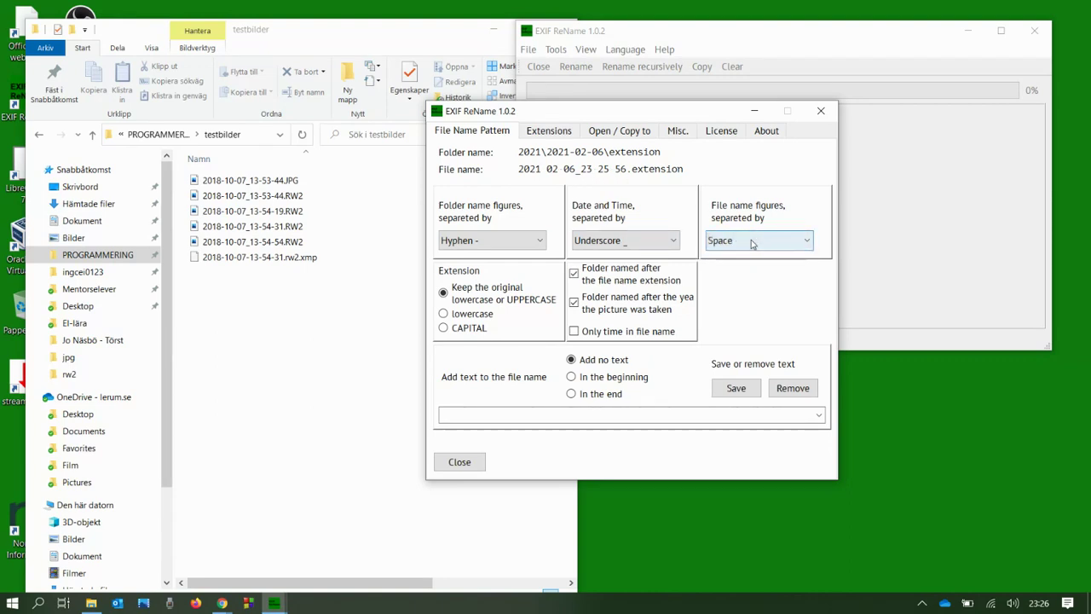
click(754, 237)
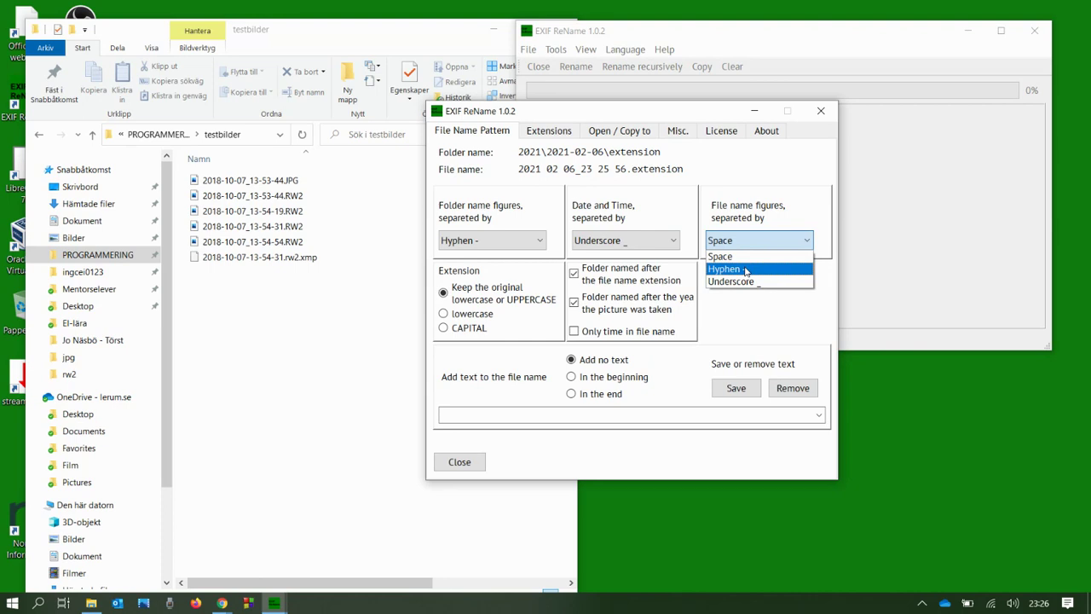
click(747, 270)
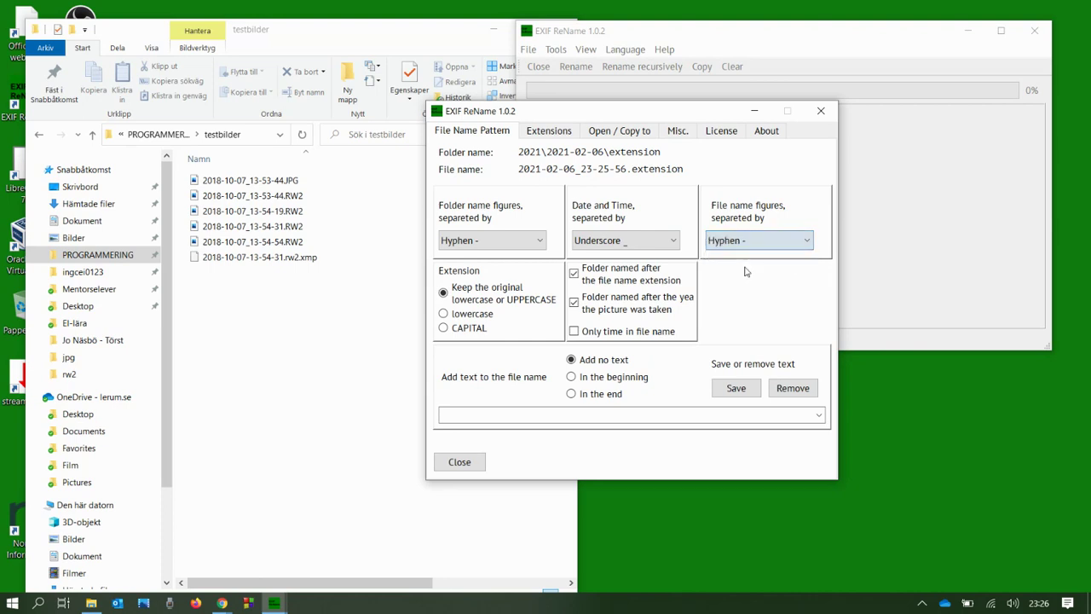
Try CAPITAL for the file extension and settle on lowercase.
click(443, 328)
click(467, 315)
Toggle the extension folder, year folder and time-only file name options, returning each to its original setting.
click(577, 275)
click(575, 274)
click(575, 305)
click(575, 306)
click(575, 332)
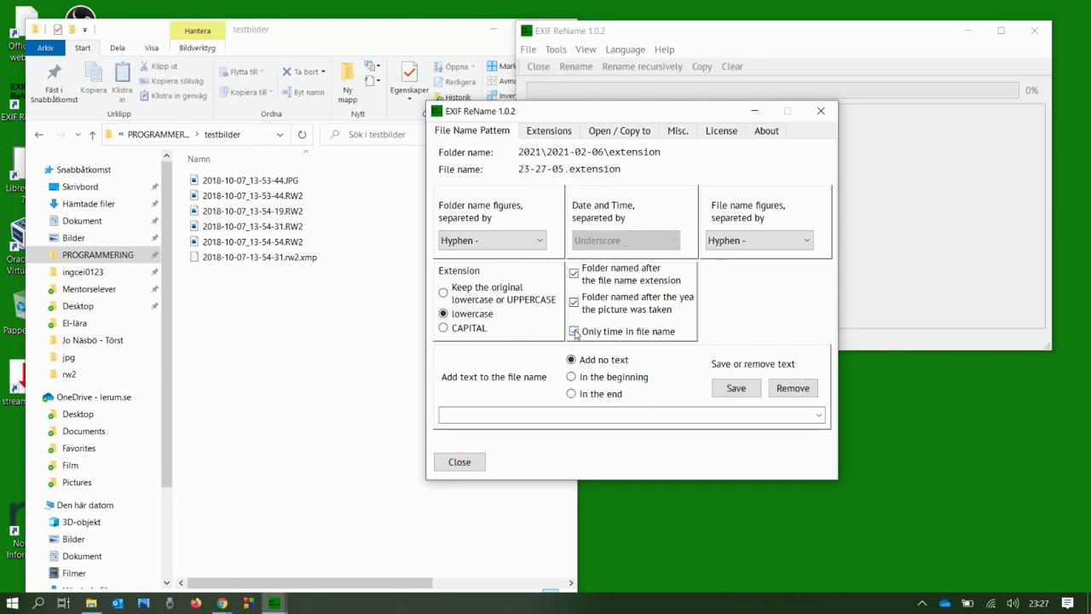
click(575, 332)
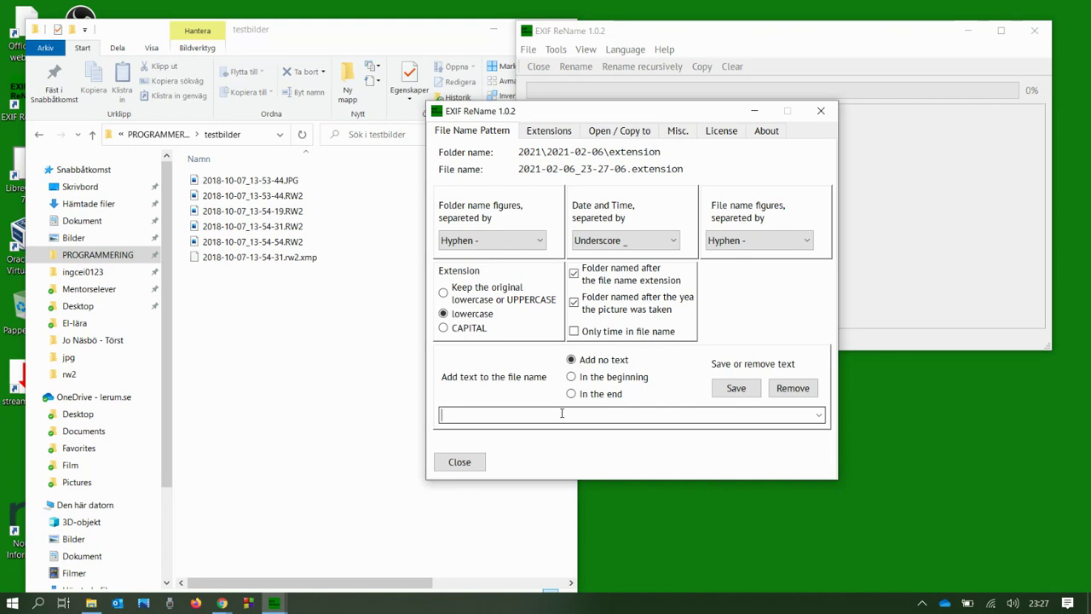
Save "Göteborg_" and "Stockholm_" as reusable texts for the file name.
text(öteborg_)
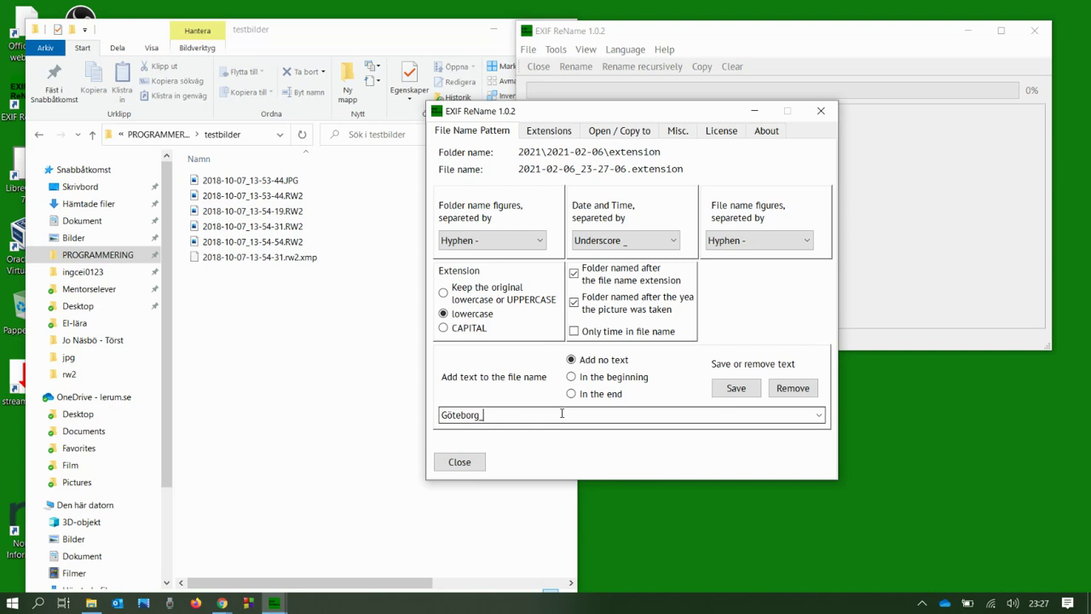
click(735, 386)
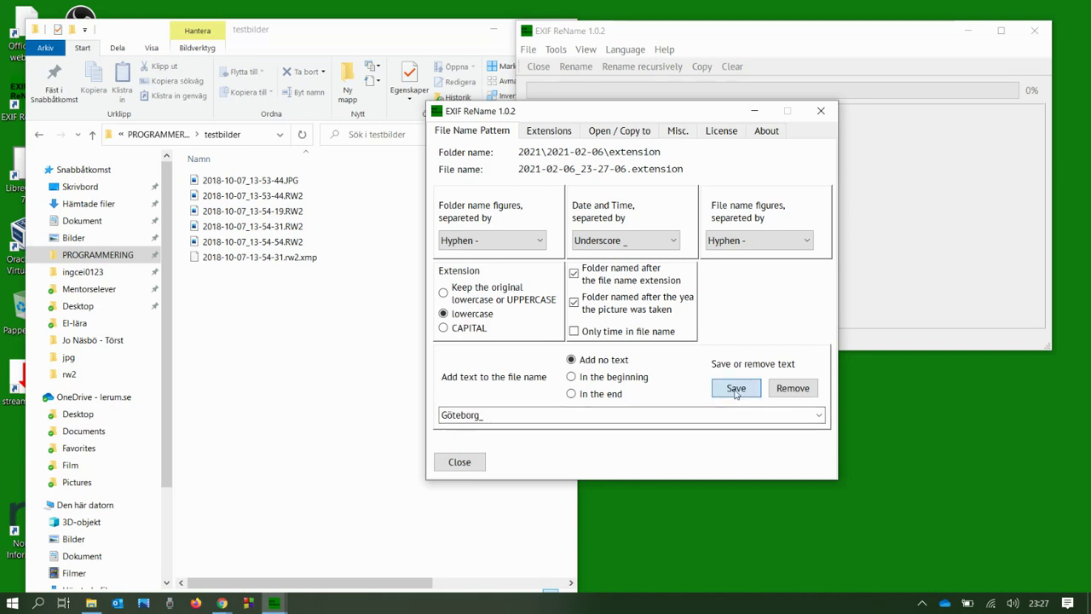
drag(506, 415, 420, 411)
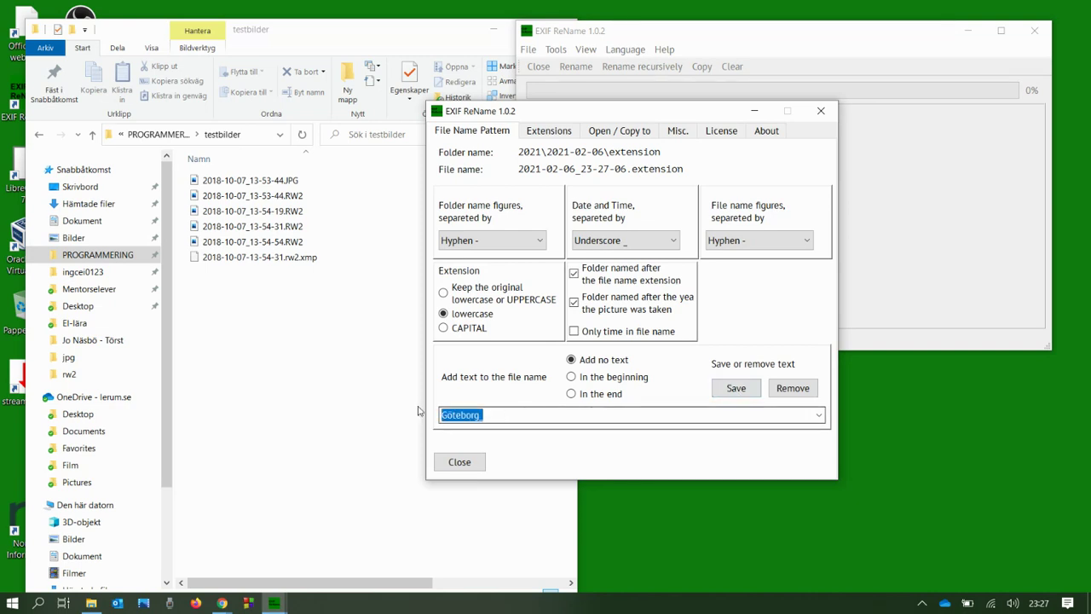
text(St)
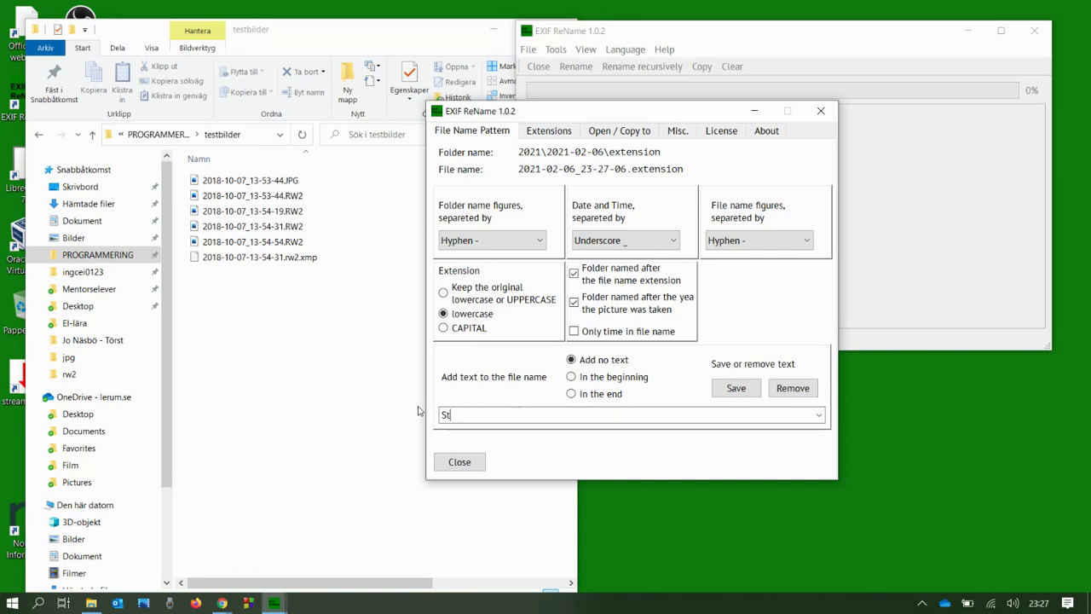
text(ockho)
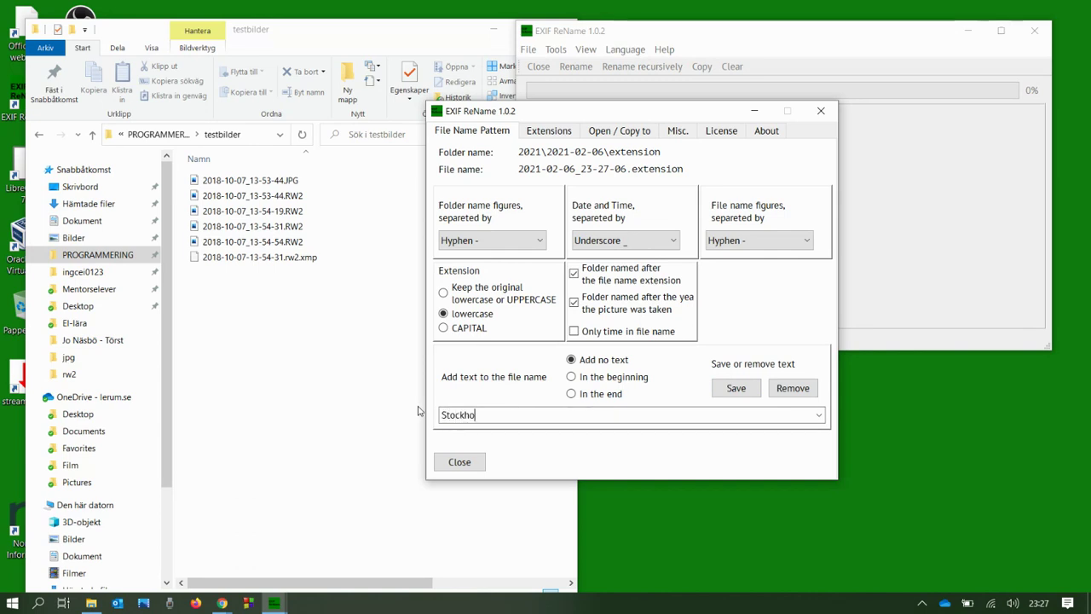
text(lm_)
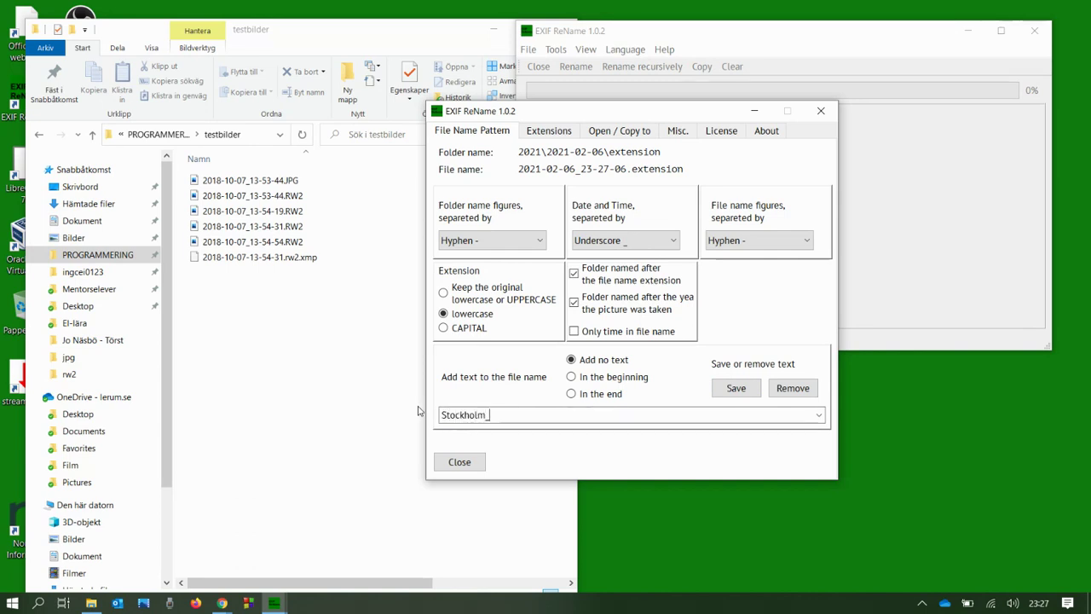
click(723, 391)
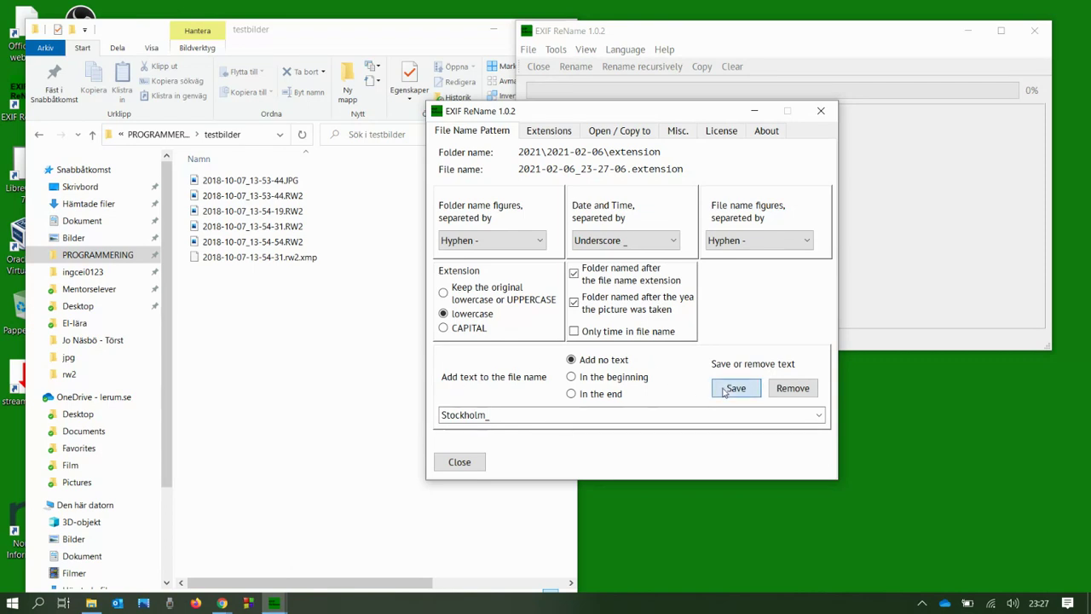
Choose the saved text "Göteborg_" and have it added in the beginning of the file name.
click(818, 415)
click(810, 429)
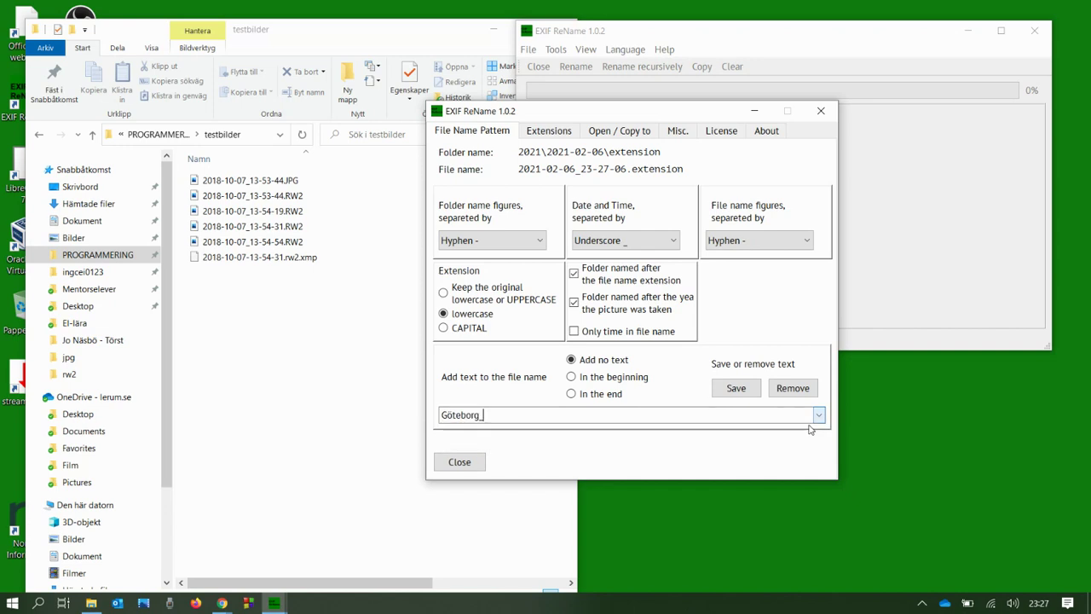
click(573, 378)
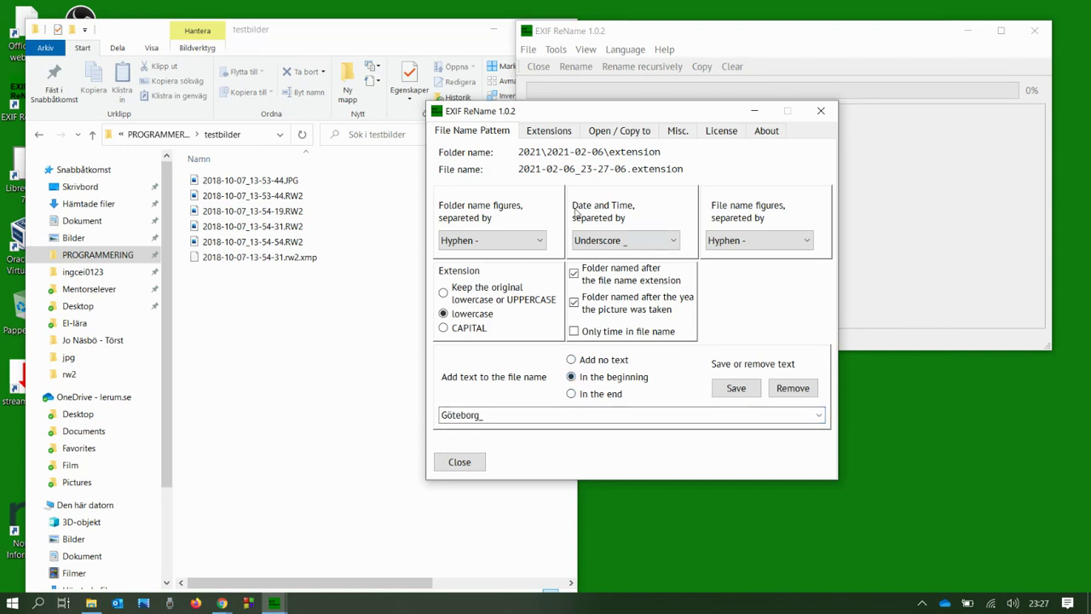
Remove the Adobe [*.dng] pattern from the custom file extension filters for Rename and Copy.
click(549, 135)
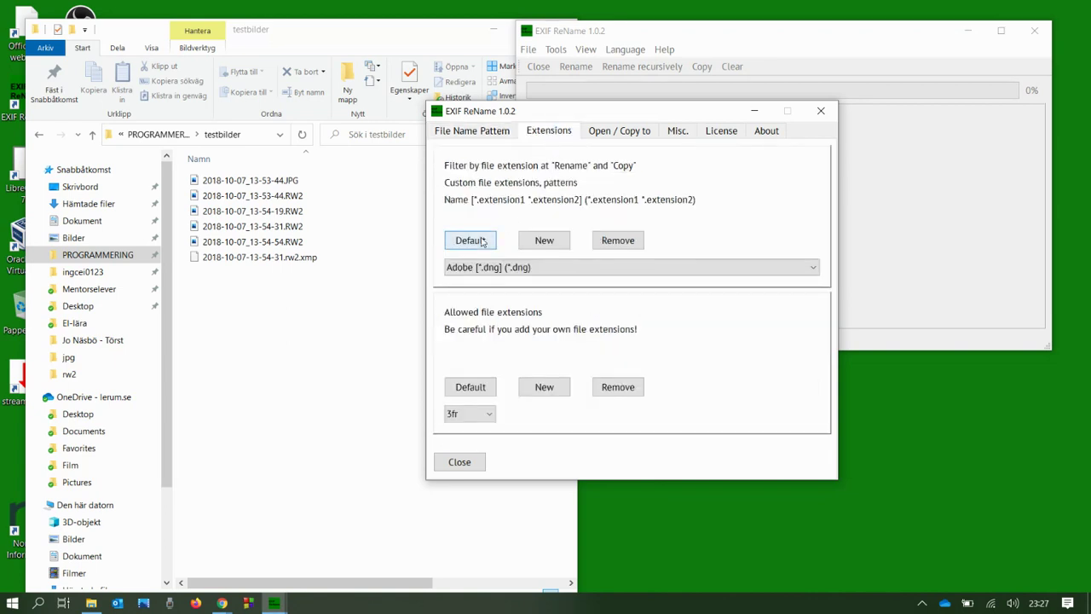
click(577, 267)
click(572, 287)
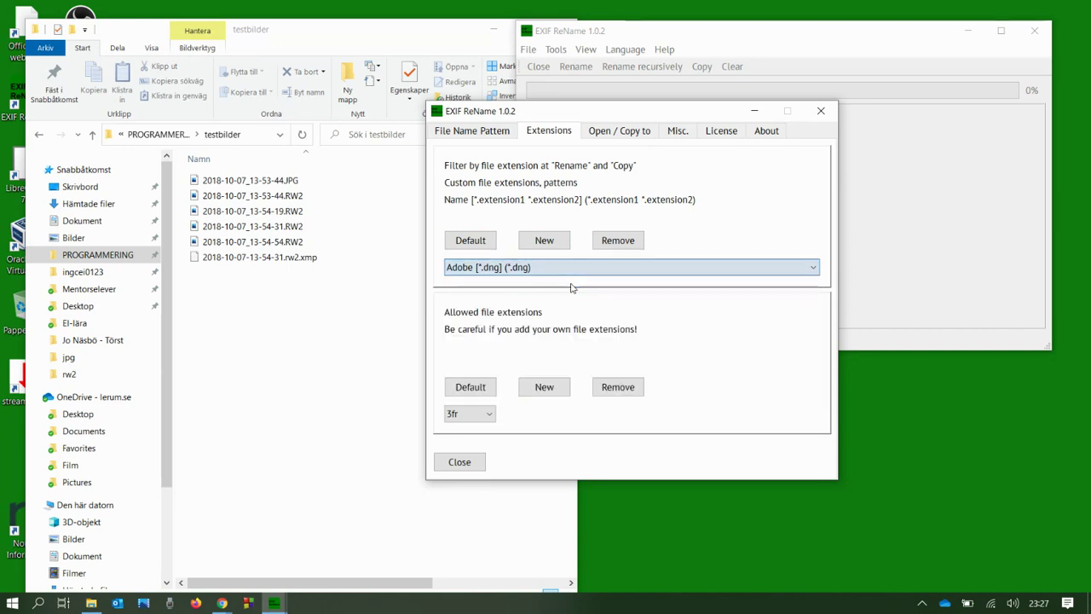
click(604, 244)
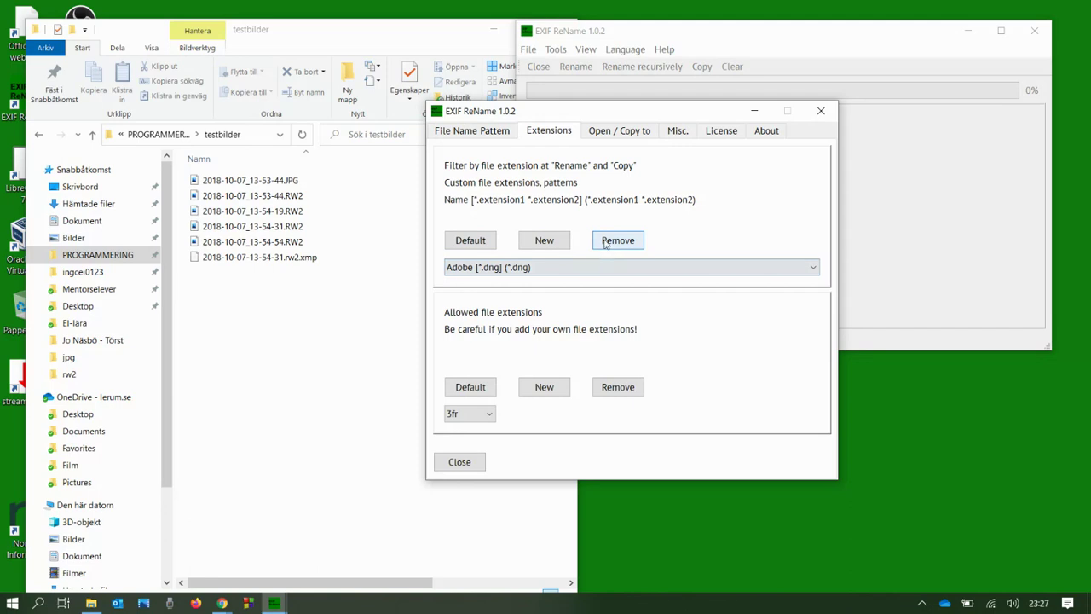
click(606, 243)
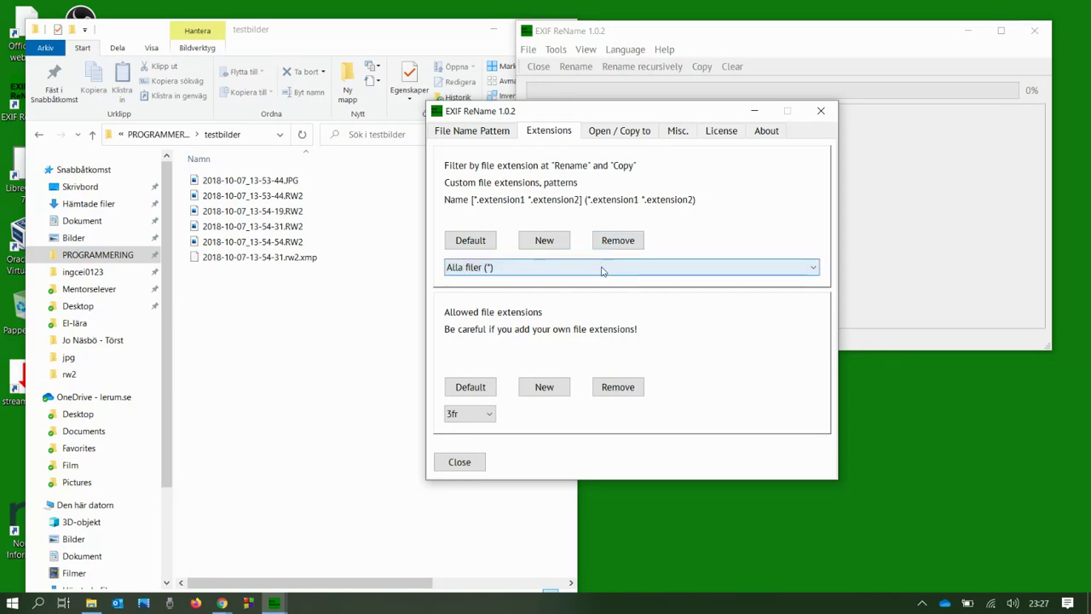
Remove the custom file extension patterns from Arri Alexa [*.ari] up to, but not including, jpeg [*.jpg *.jpeg].
click(601, 268)
click(596, 294)
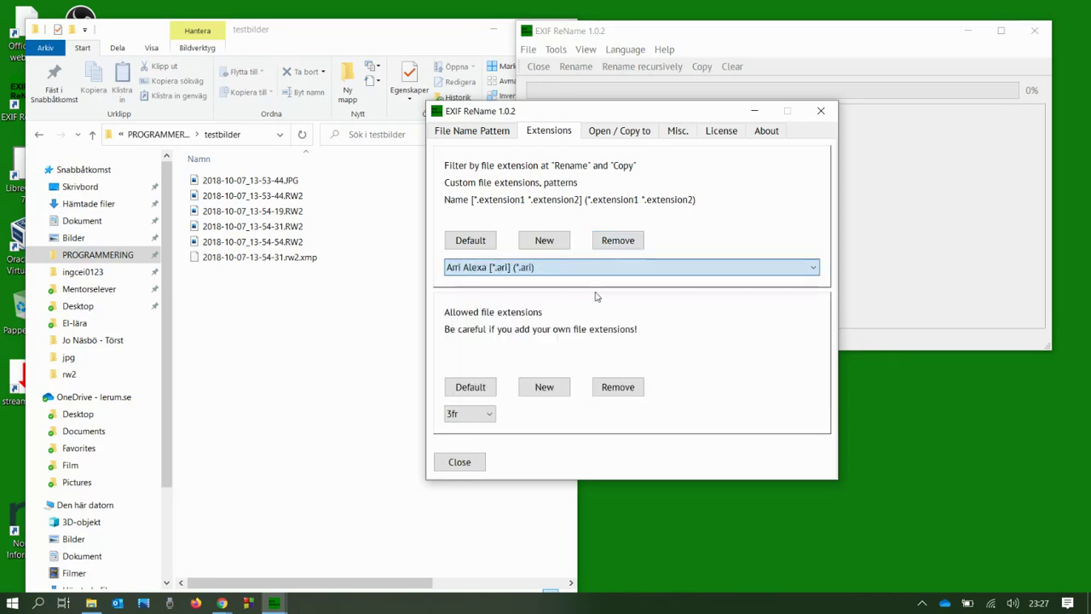
click(615, 243)
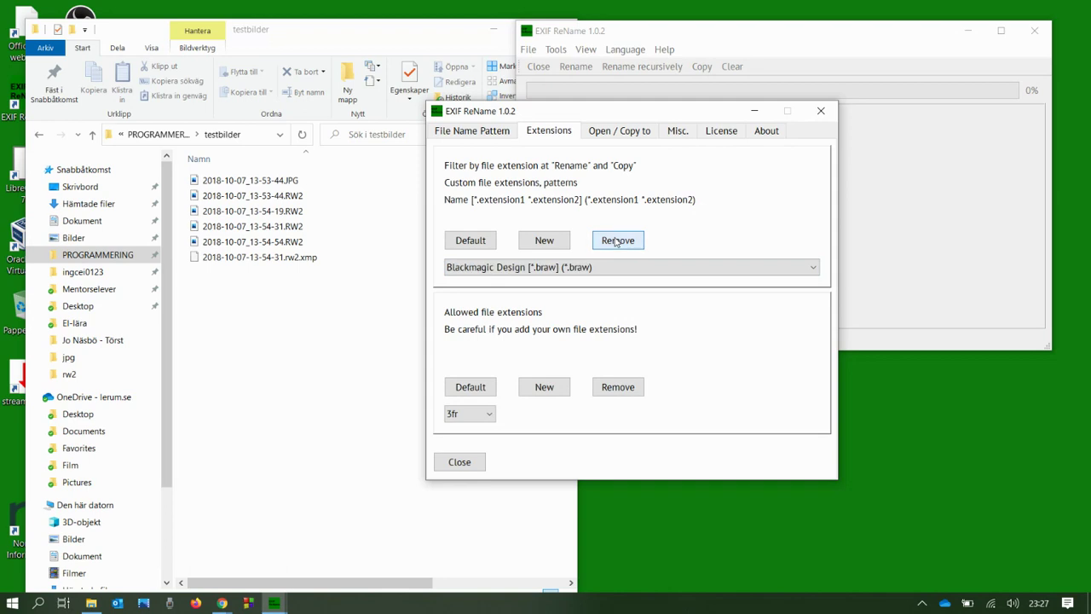
click(615, 243)
click(615, 243)
click(616, 242)
click(616, 242)
click(616, 242)
click(616, 242)
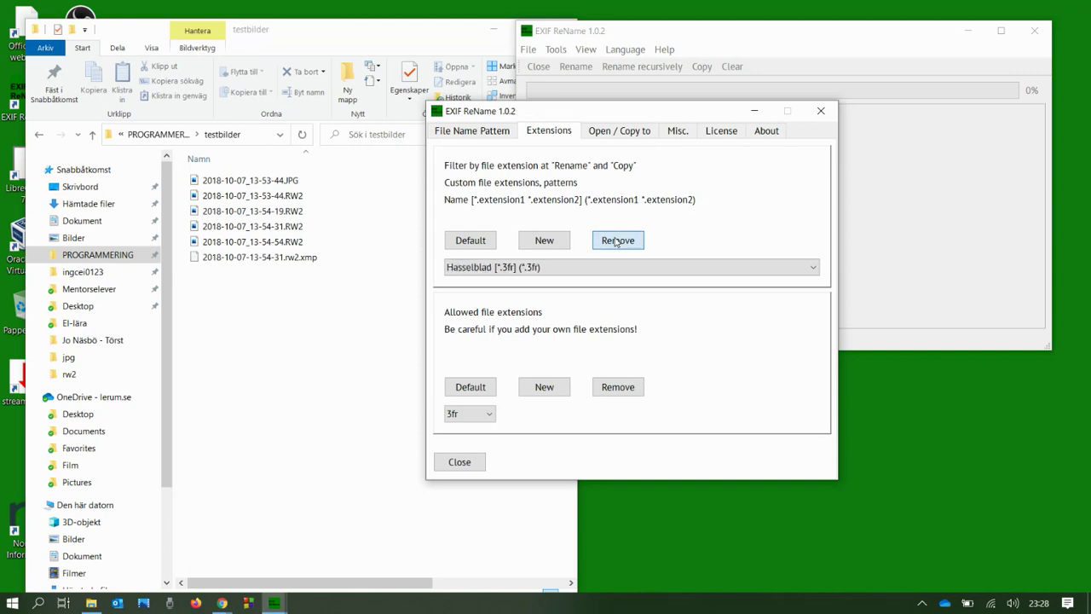
click(616, 242)
click(616, 242)
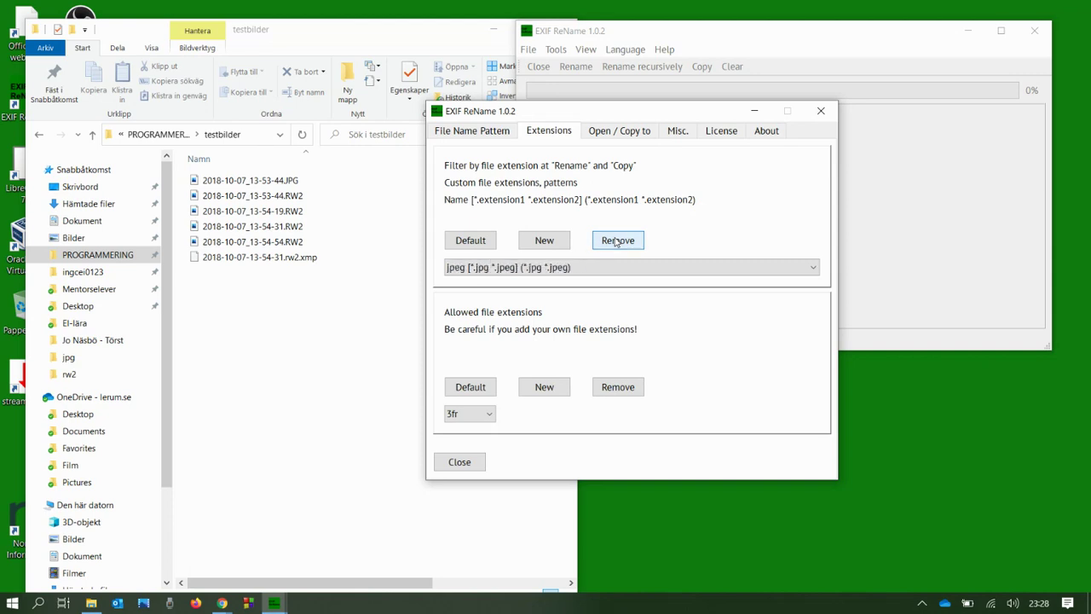
Remove the custom file extension patterns from Kodak up to, but not including, Panasonic [*.raw *.rw2].
click(617, 269)
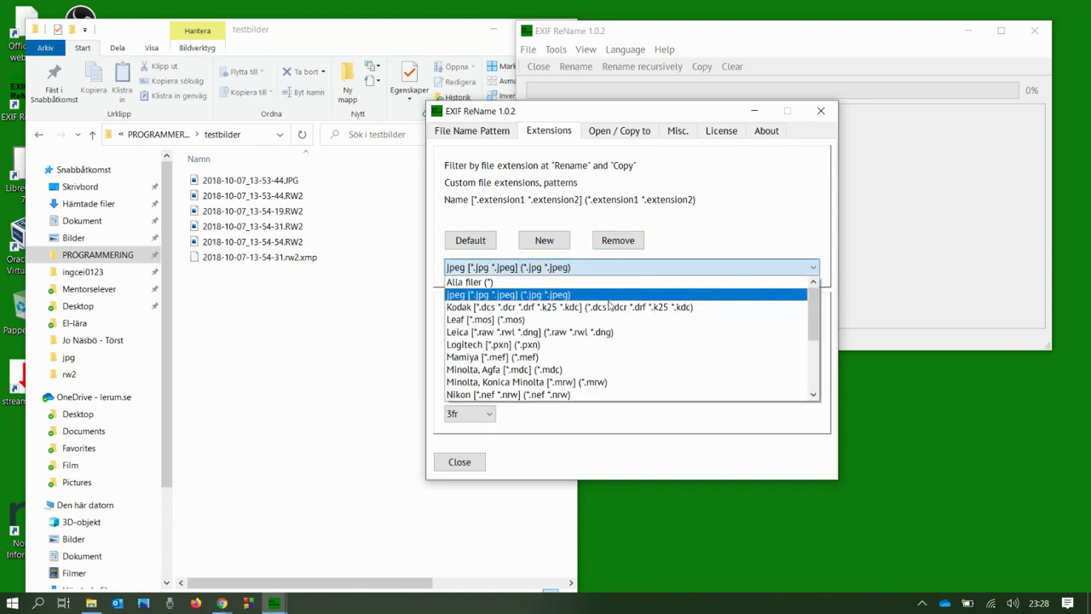
click(609, 308)
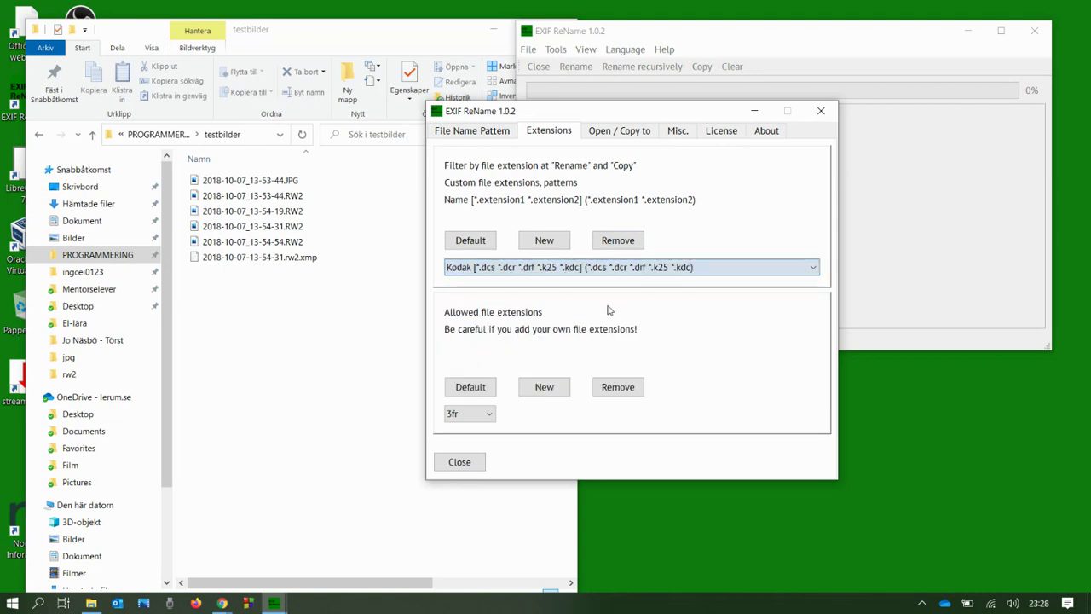
click(617, 241)
click(618, 241)
click(617, 241)
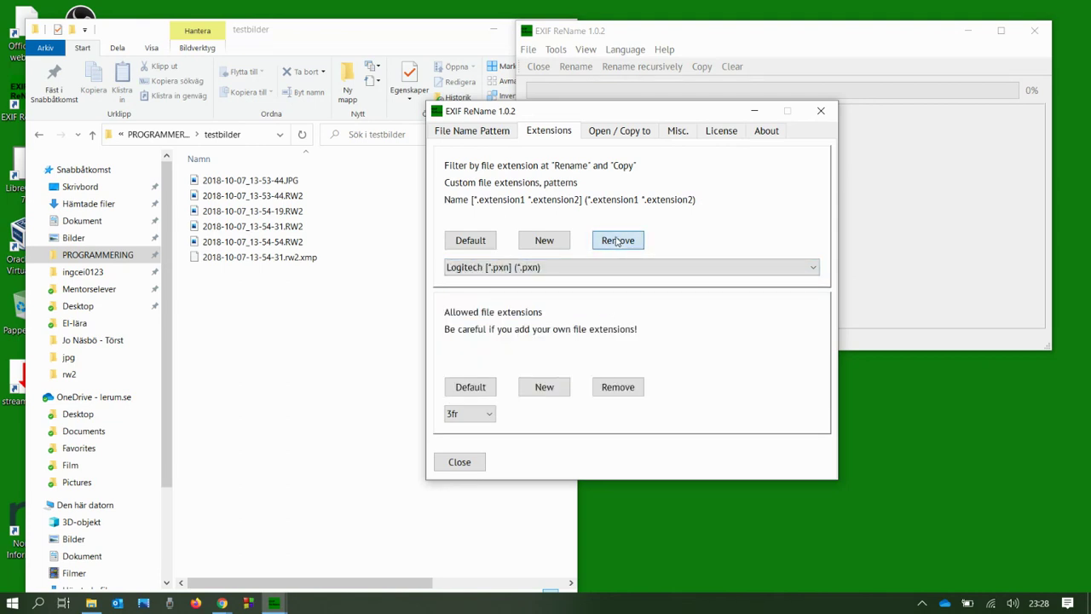
click(617, 241)
click(617, 242)
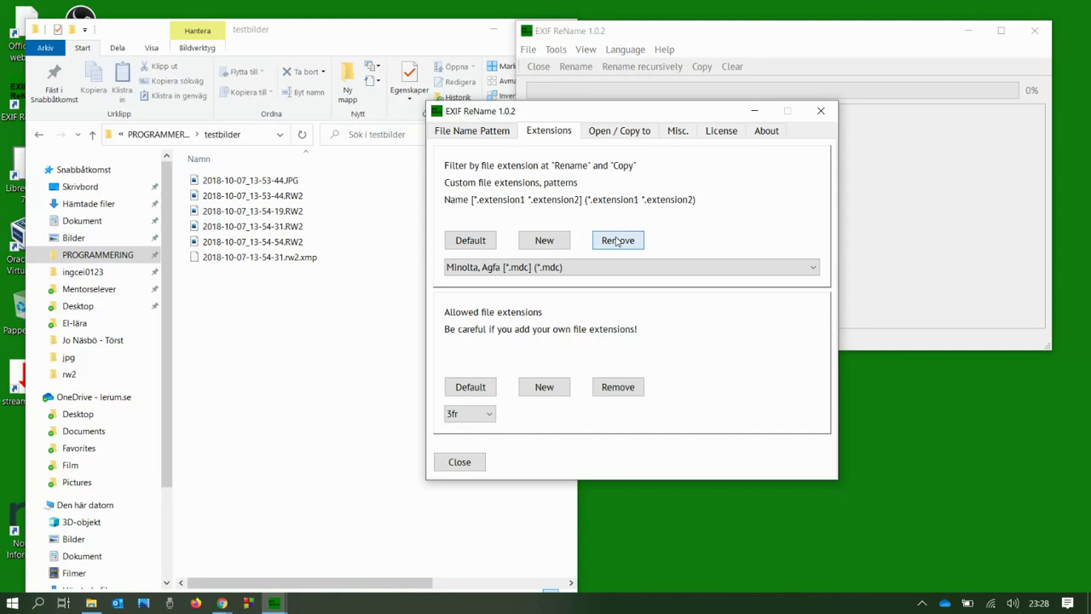
click(617, 242)
click(617, 241)
click(617, 241)
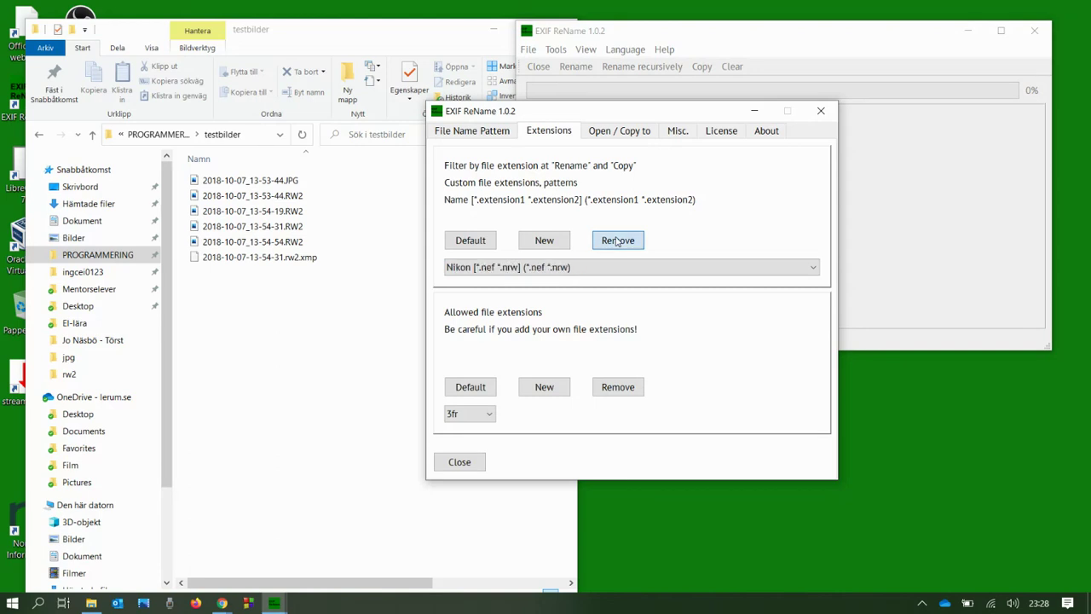
click(617, 241)
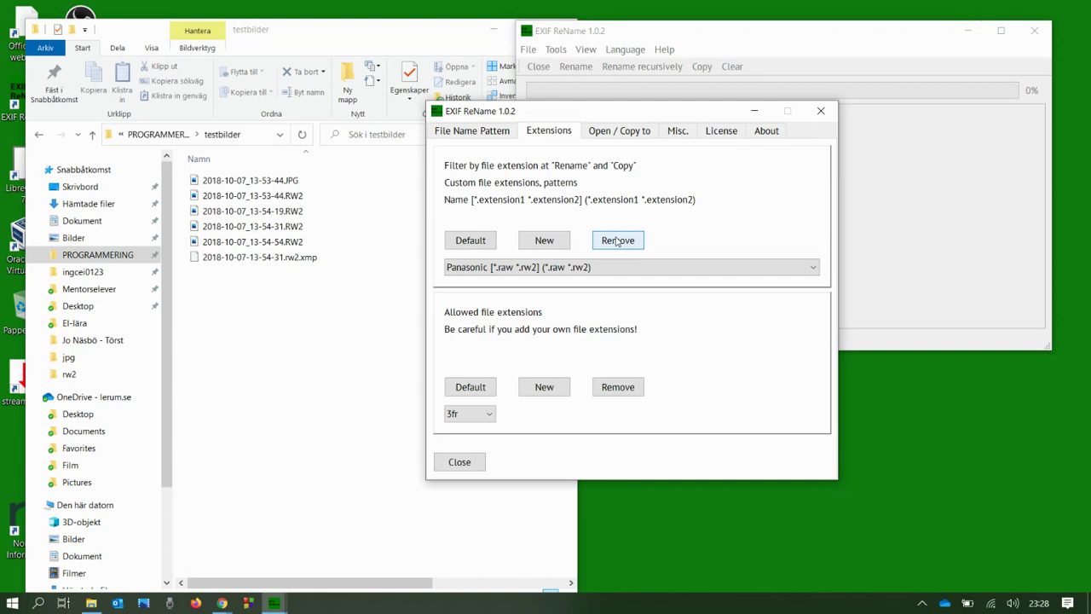
Remove the custom file extension patterns from Pentax [*.pef *.ptx] through Sony, keeping Alla filer, jpeg and Panasonic.
click(654, 274)
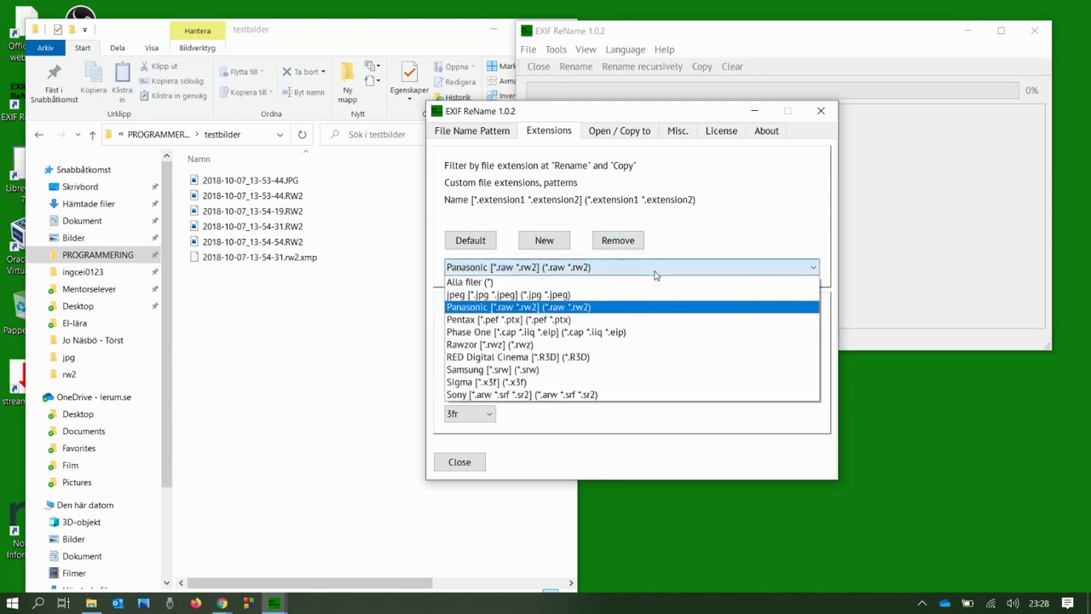
click(640, 317)
click(629, 245)
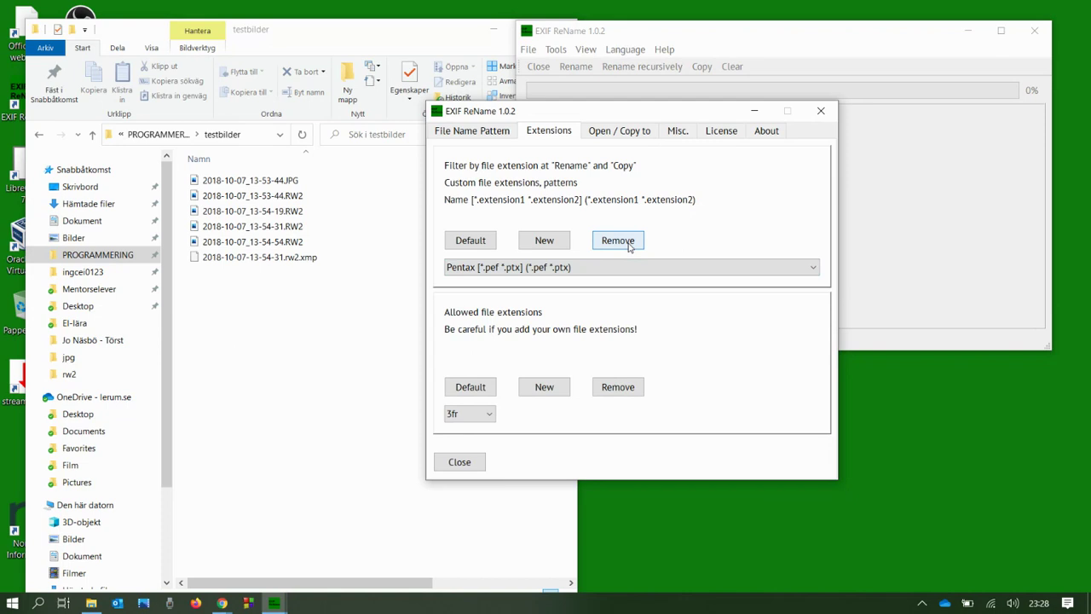
click(629, 245)
click(629, 246)
click(630, 245)
click(629, 246)
click(629, 246)
click(629, 246)
click(629, 245)
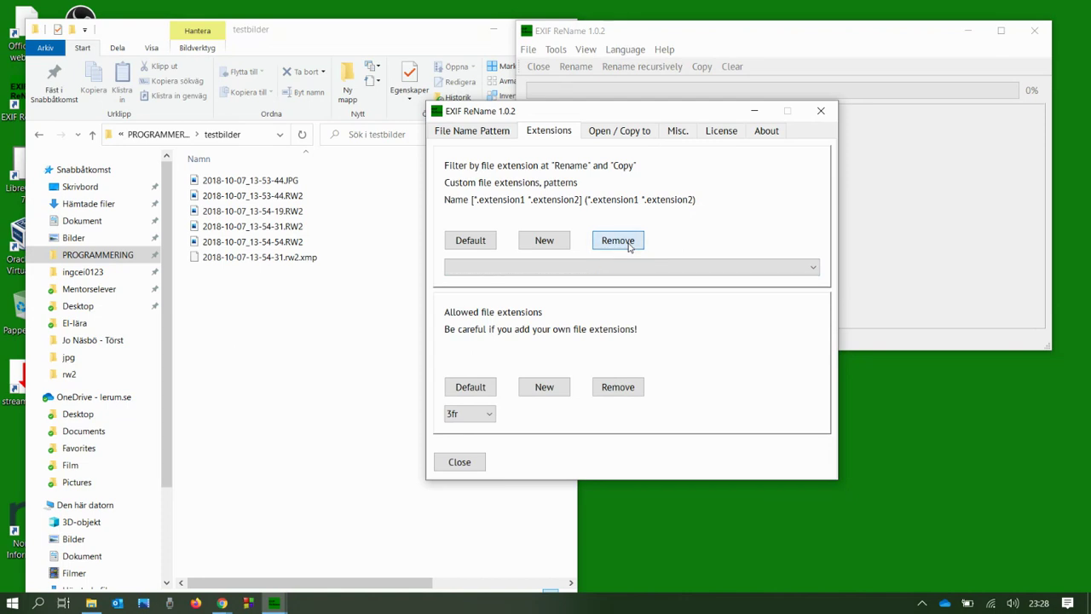
click(633, 266)
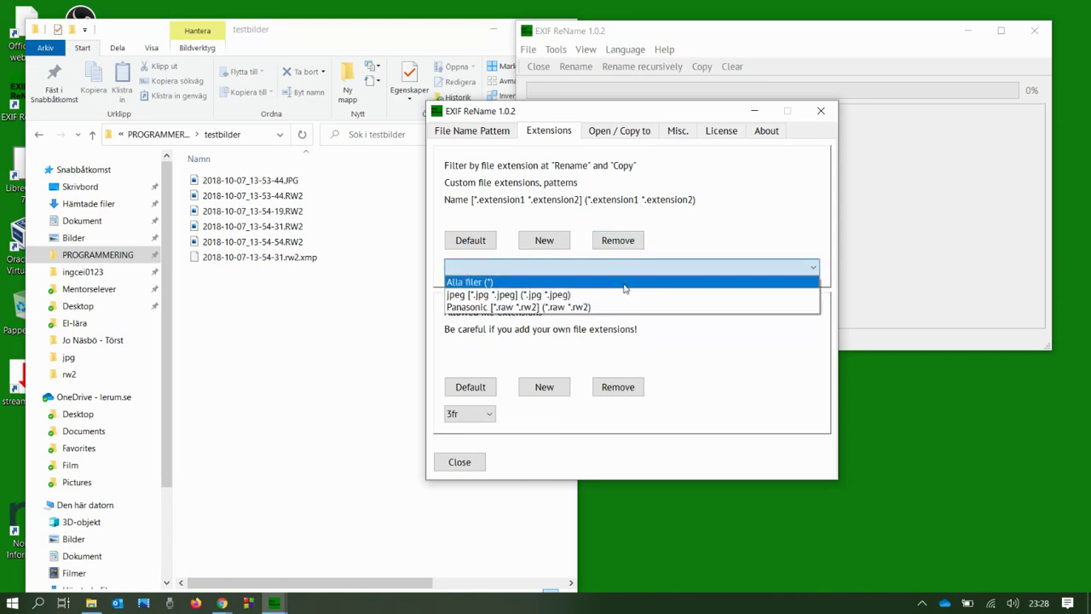
click(693, 207)
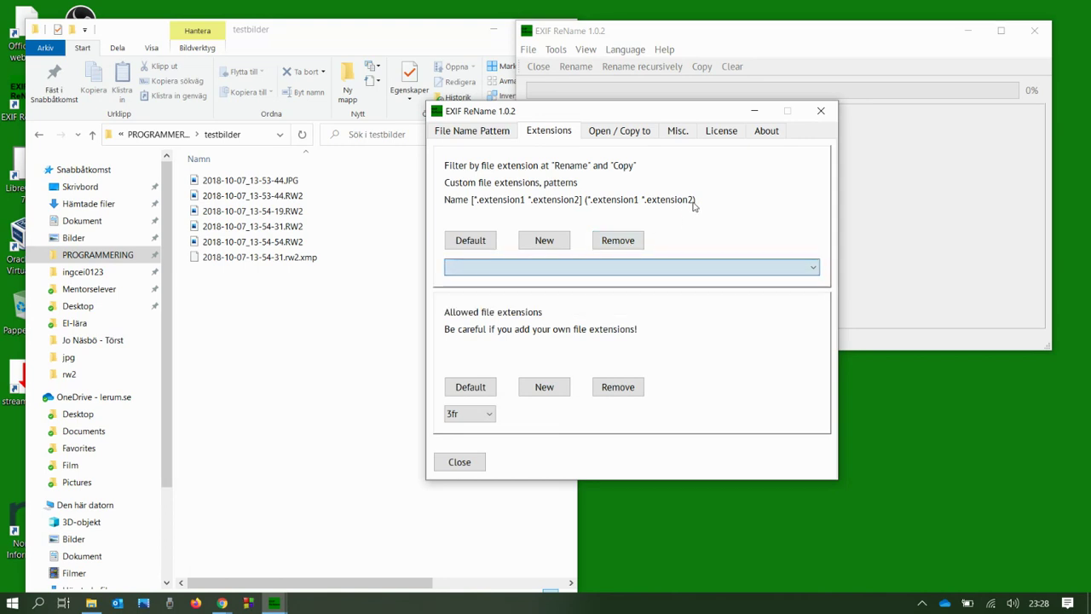
Add the custom filter pattern "My image files [*.jpg *.rw2] (*.jpg *.rw2)" and choose Alla filer (*) as the selected filter.
click(544, 241)
click(550, 298)
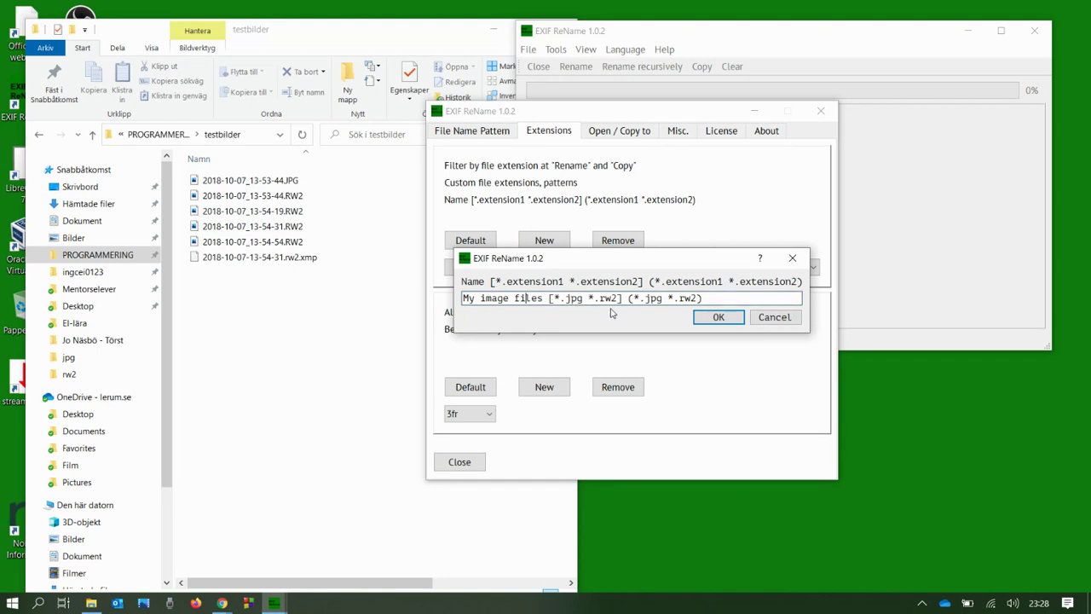
click(711, 319)
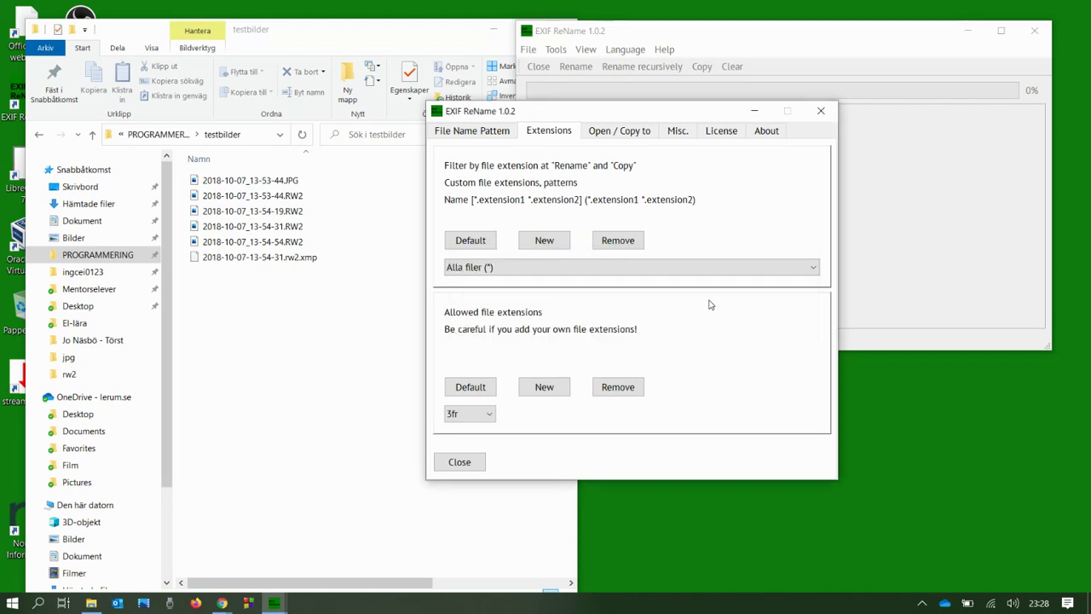
click(699, 270)
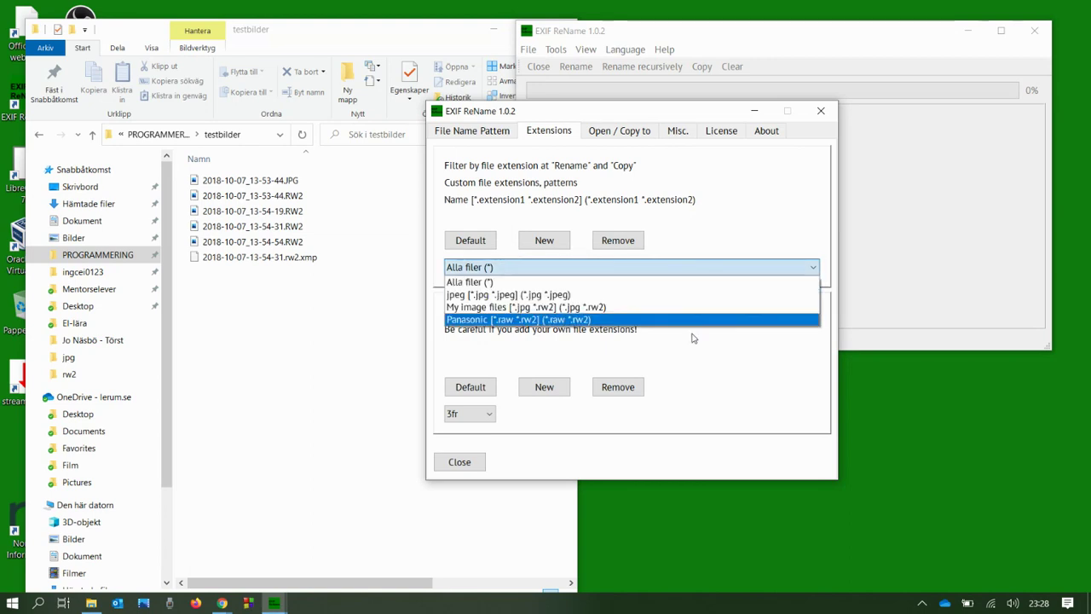
click(692, 281)
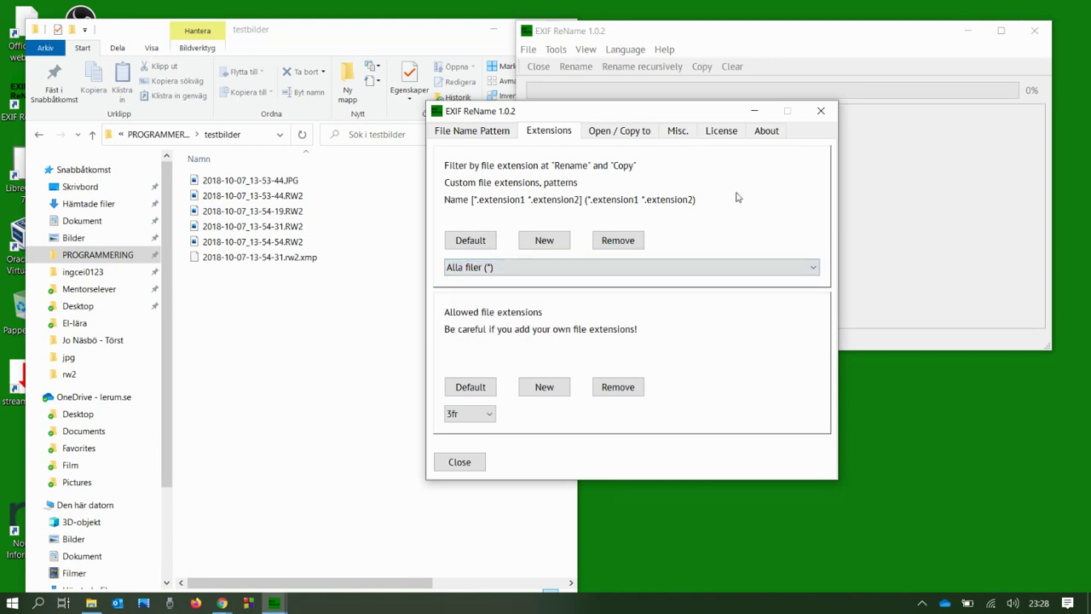
Set the IMAGES folder inside PROGRAMMERING as the default location to copy to.
click(625, 132)
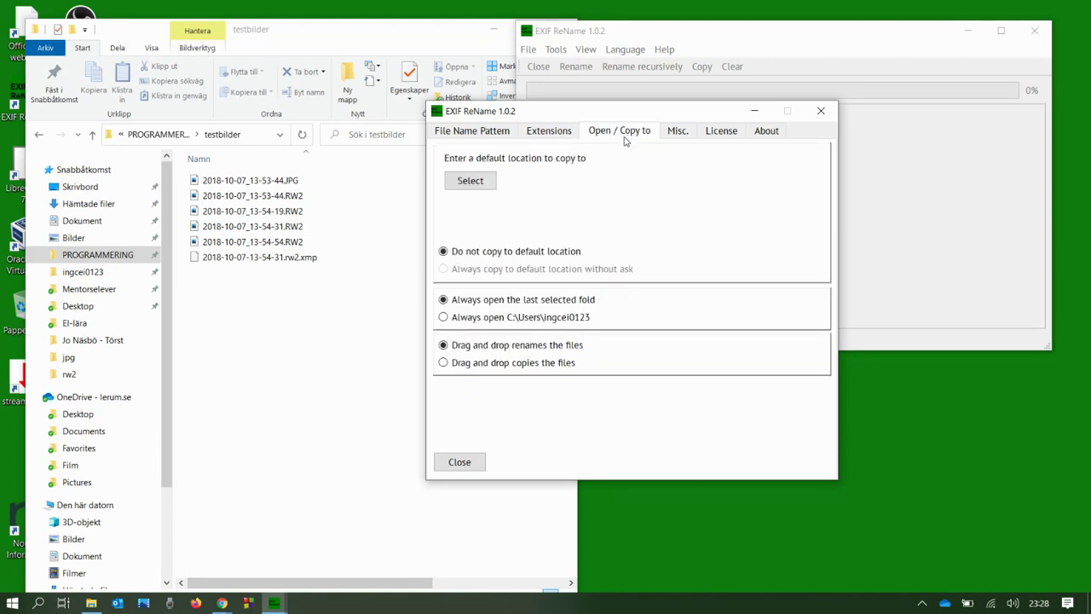
click(488, 187)
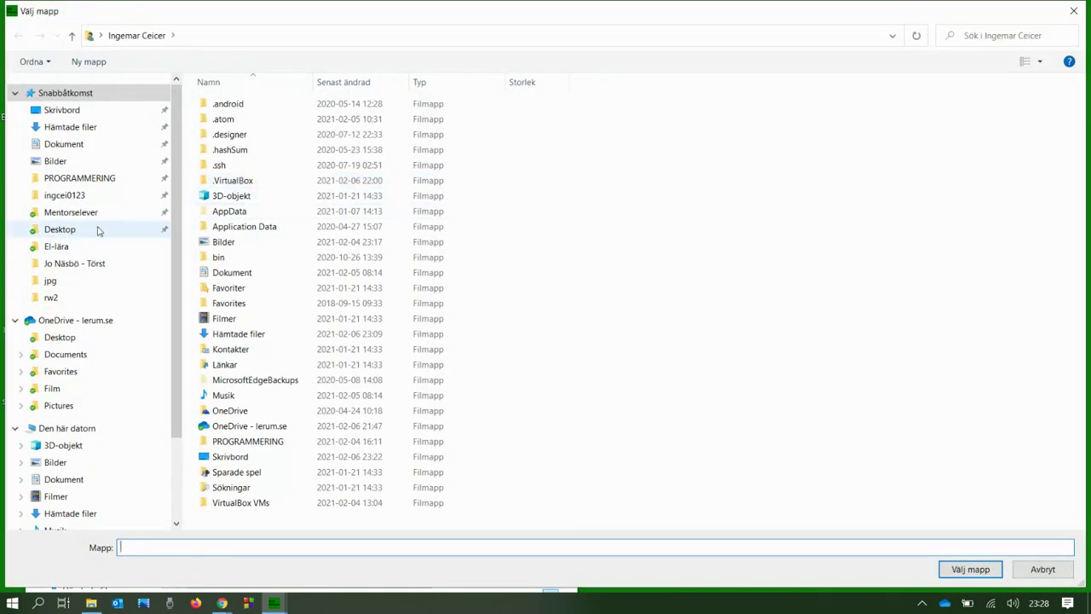
click(93, 186)
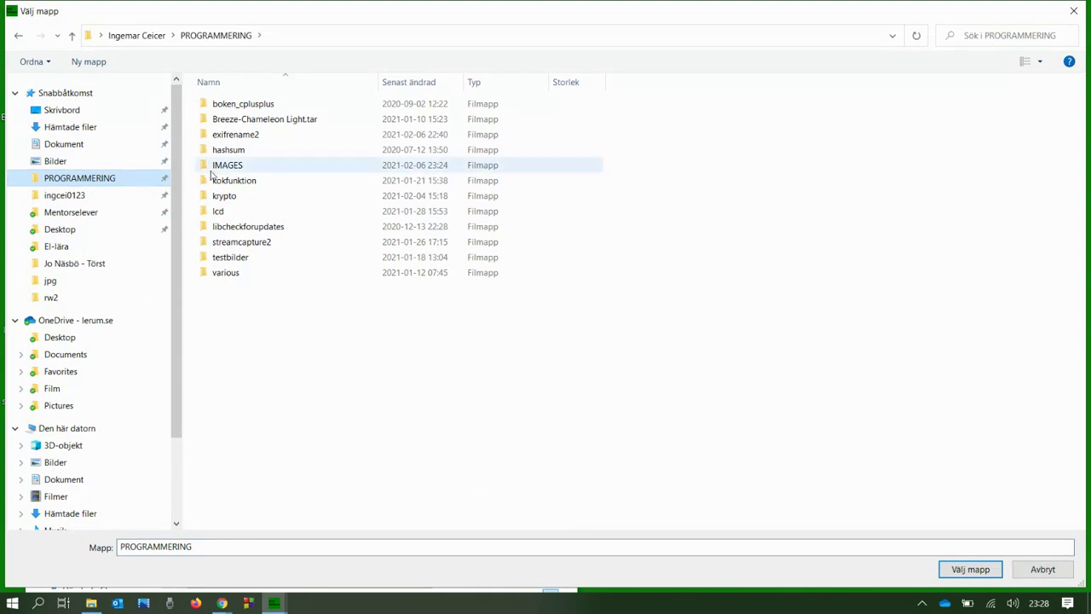
double_click(217, 166)
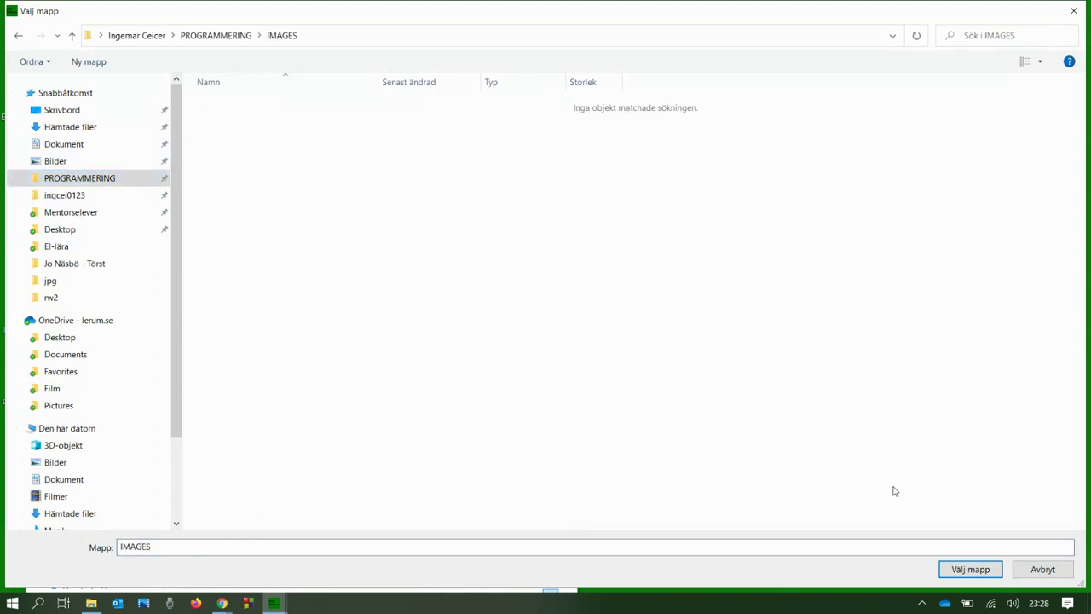
click(970, 569)
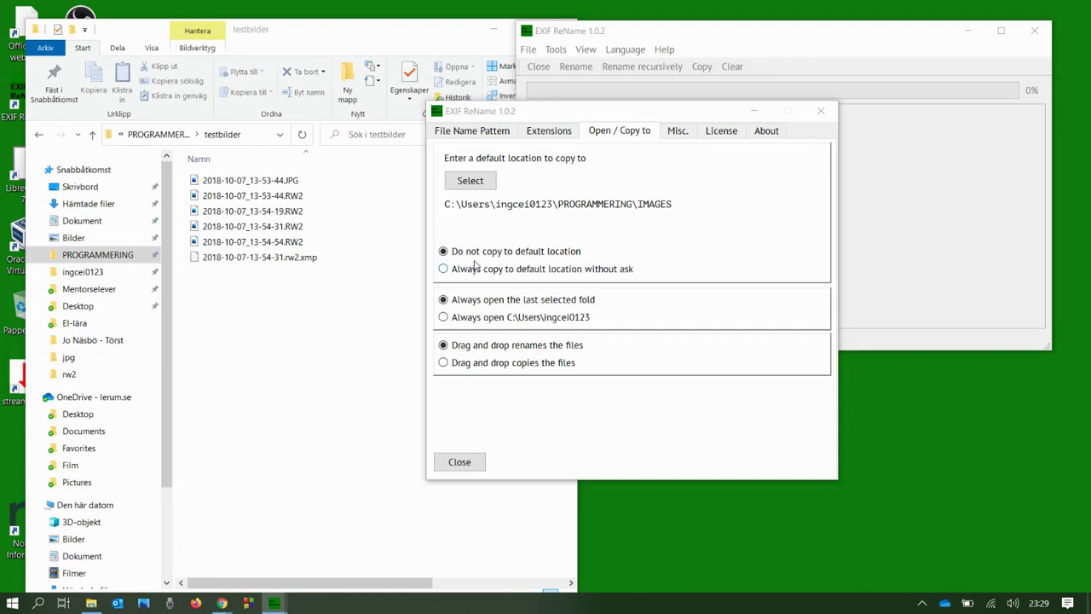
Choose to always copy to the default location without ask, and make drag and drop copy the files.
click(443, 269)
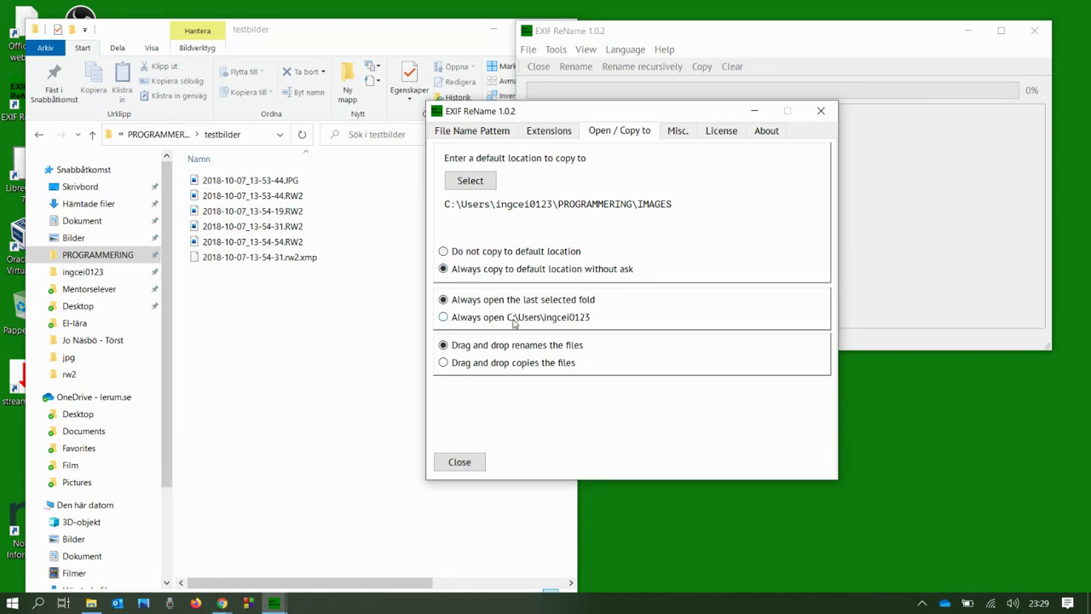
click(443, 364)
Remove and recreate the program's desktop shortcut with the desktop icons uncovered, and enable Display Success.
click(678, 133)
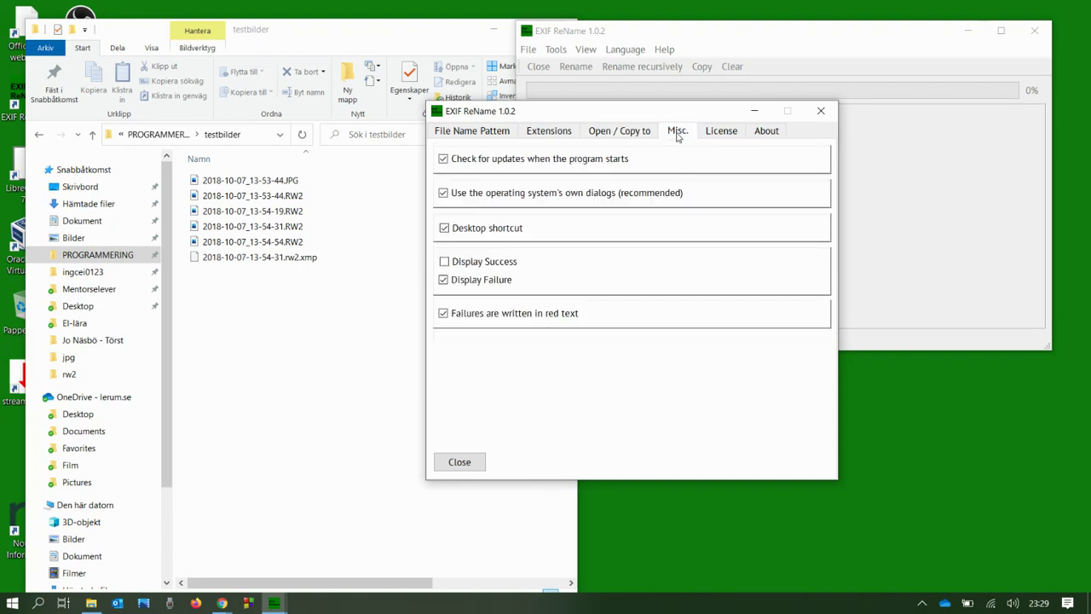
drag(350, 40, 438, 268)
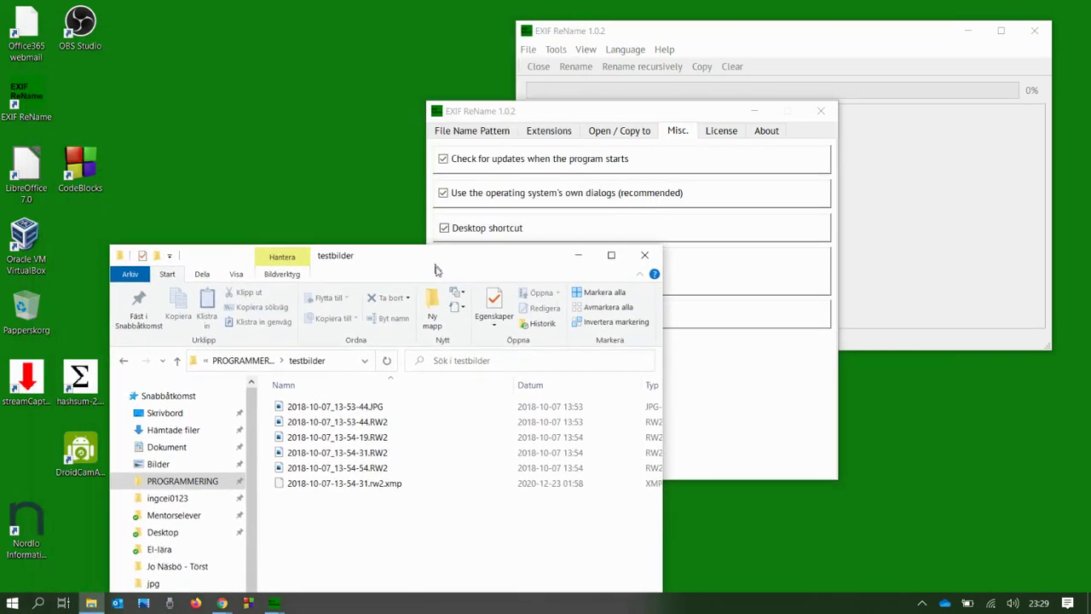
click(581, 114)
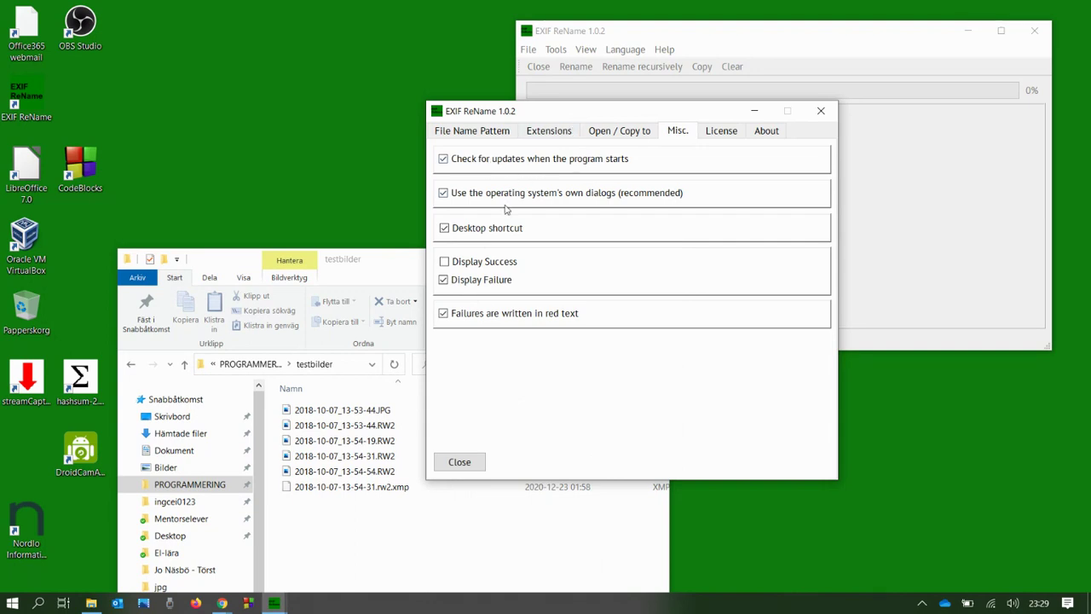
click(444, 228)
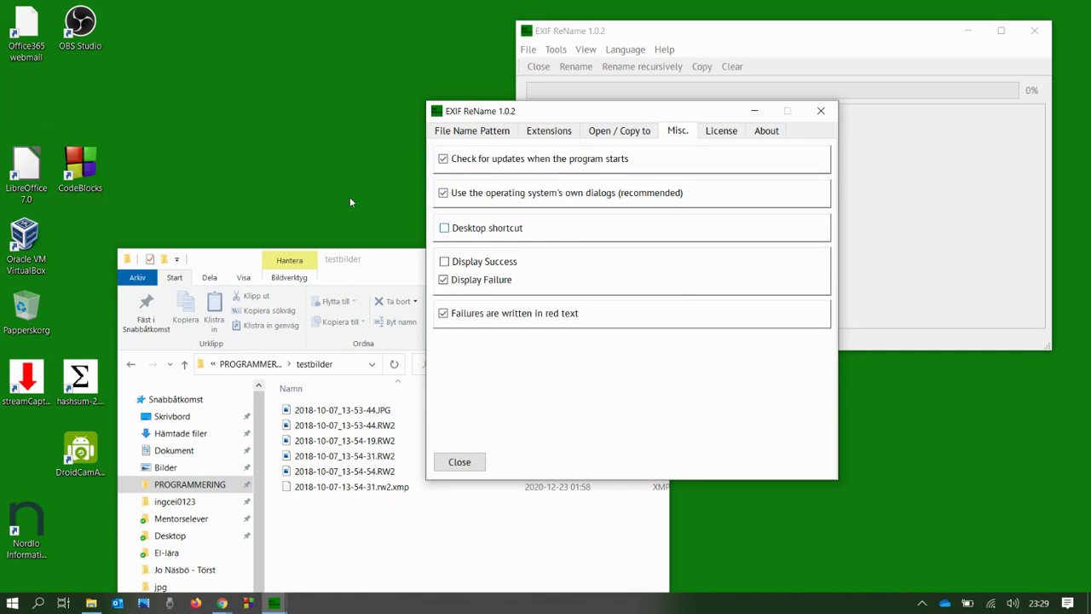
click(444, 229)
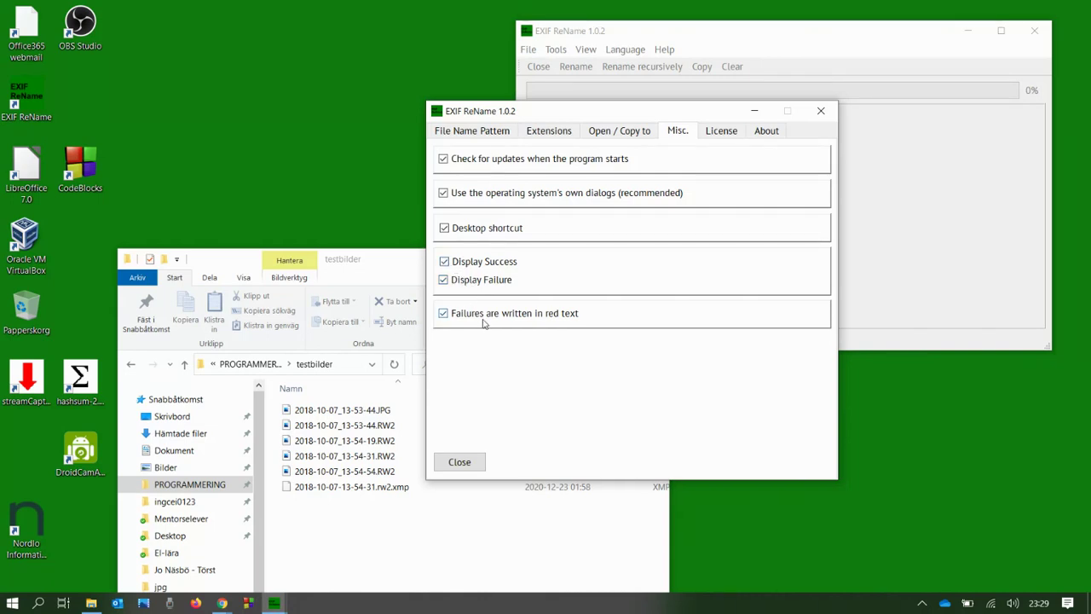
View the license text and the program's About information, and close the settings.
click(720, 133)
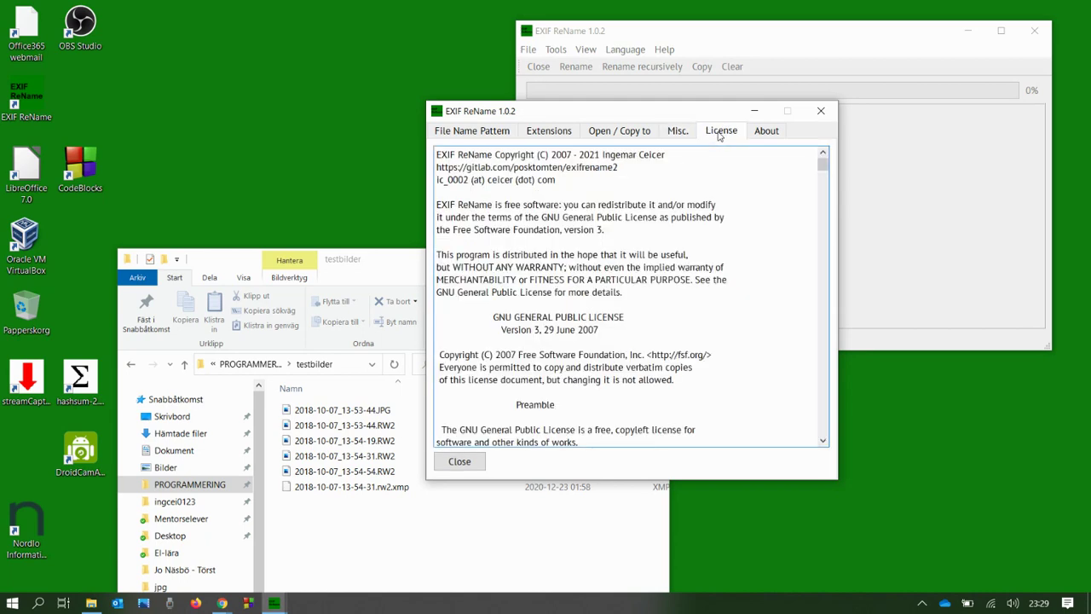
click(773, 133)
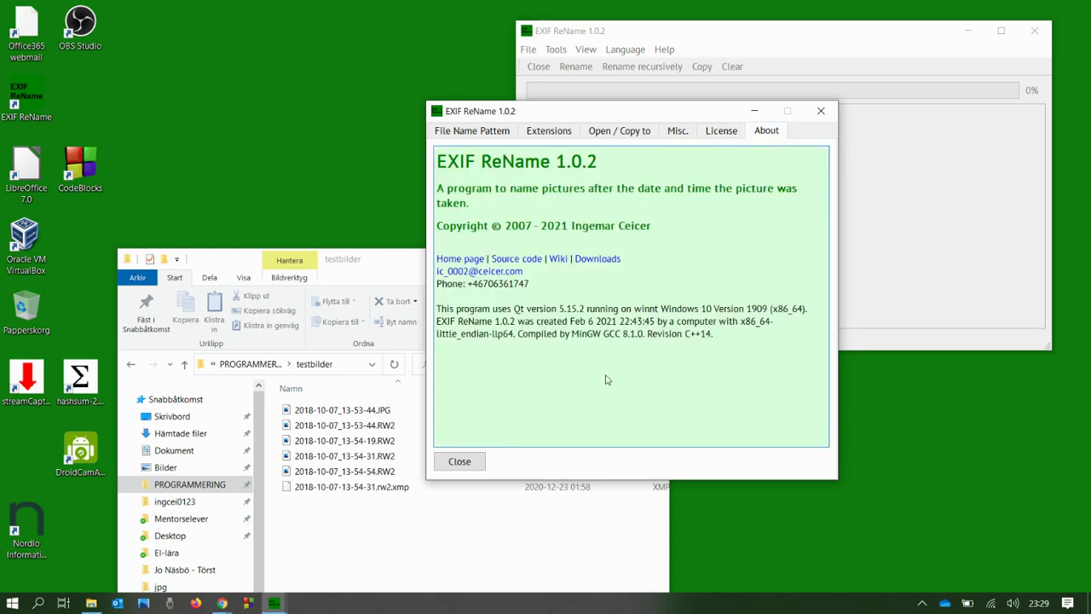
click(473, 463)
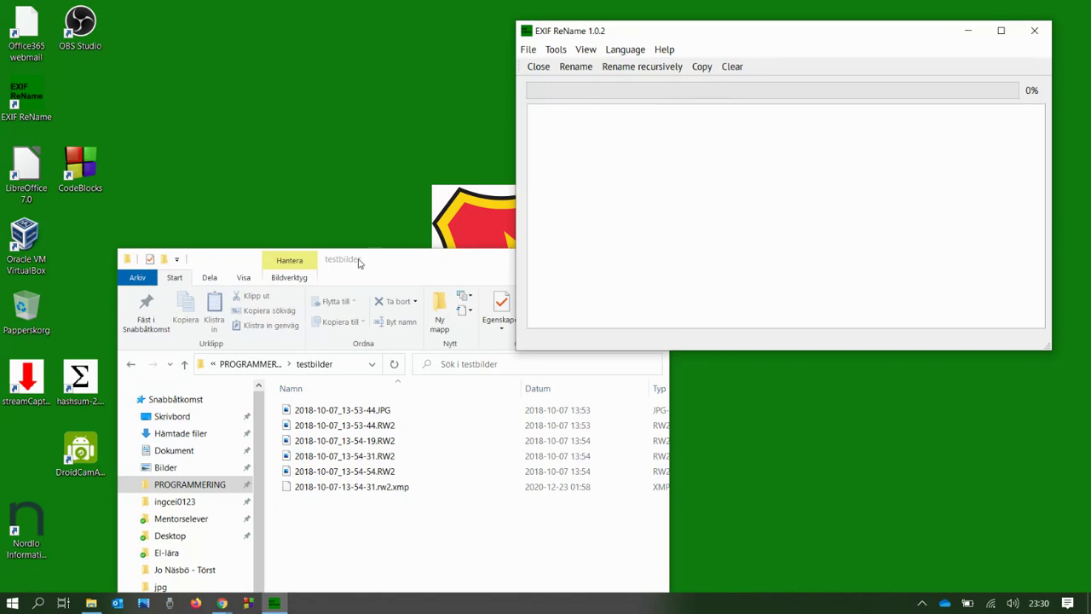
Move the testbilder folder window clear of EXIF ReName and drop all six files onto it for copying.
drag(357, 262, 294, 177)
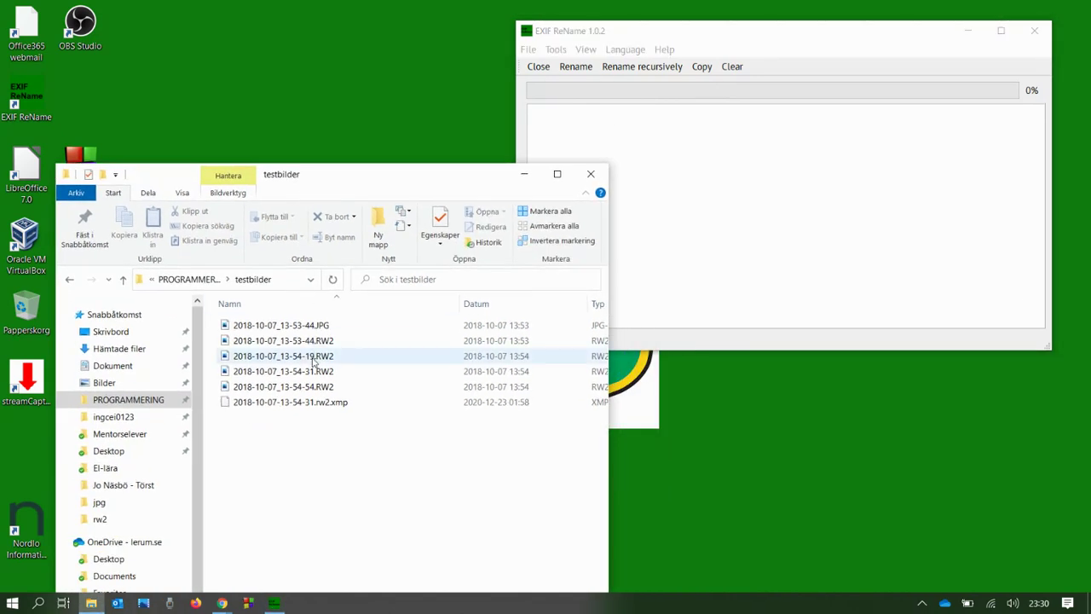
click(317, 327)
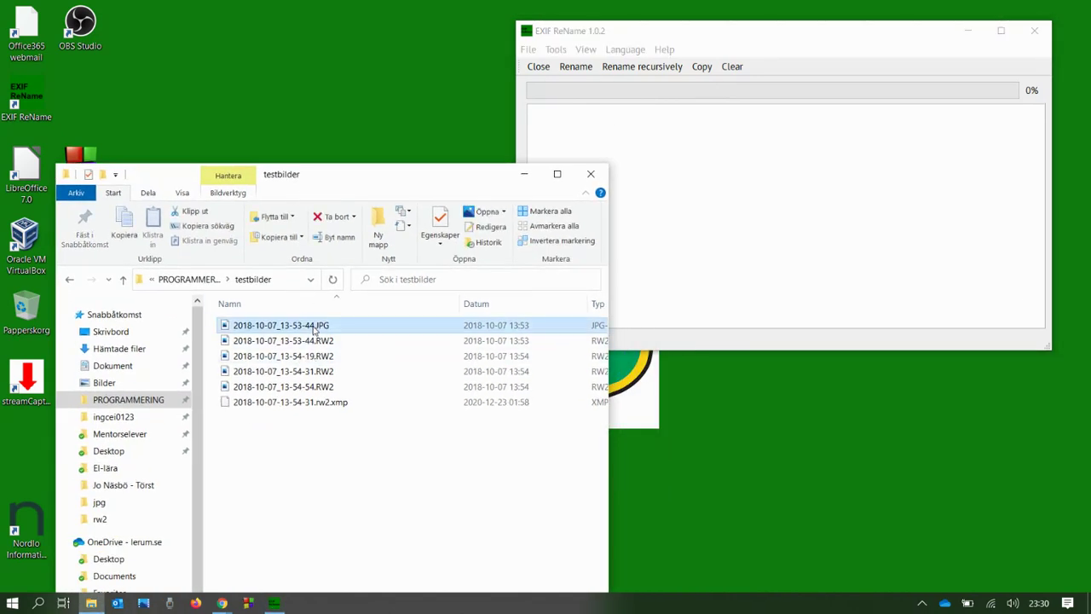
shift+click(333, 404)
drag(334, 404, 737, 207)
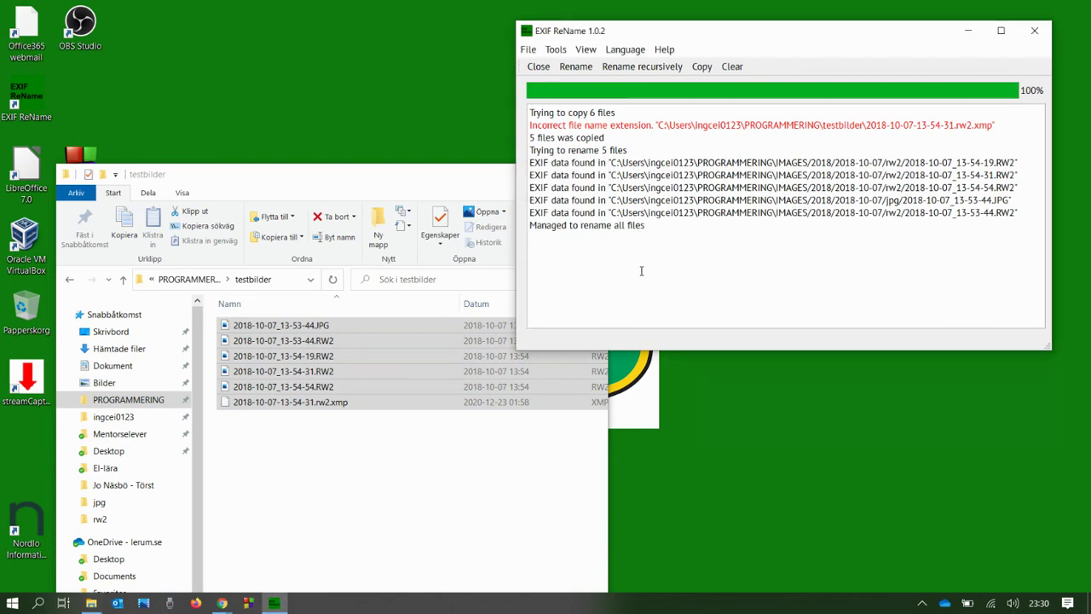
Enlarge the log text by zooming in several times, and dismiss the folder selection dialog.
click(585, 50)
mouse_move(601, 66)
click(669, 66)
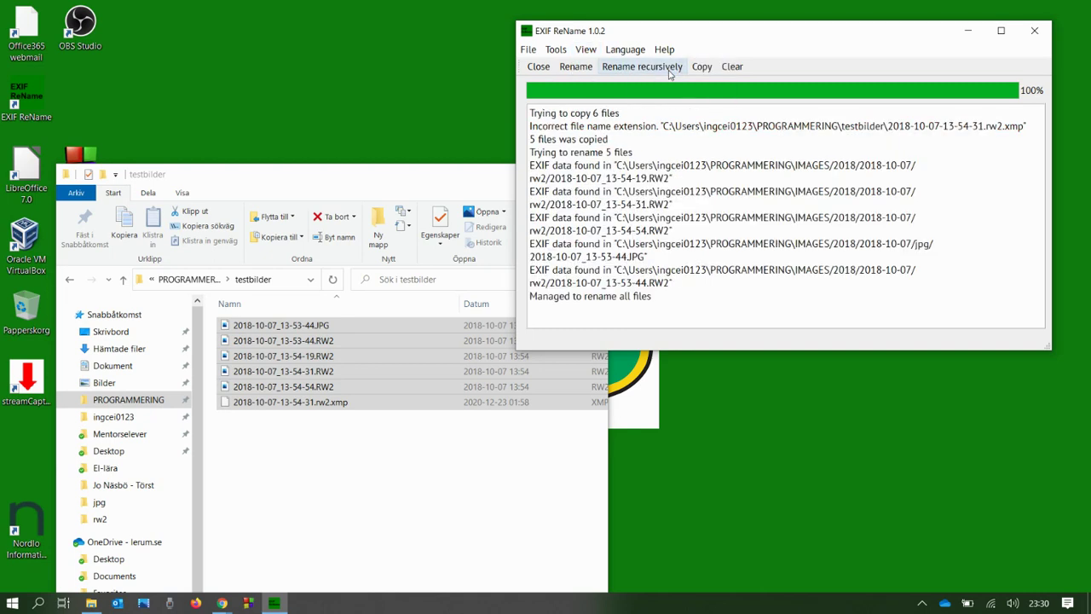
click(585, 49)
mouse_move(603, 67)
click(665, 67)
click(675, 67)
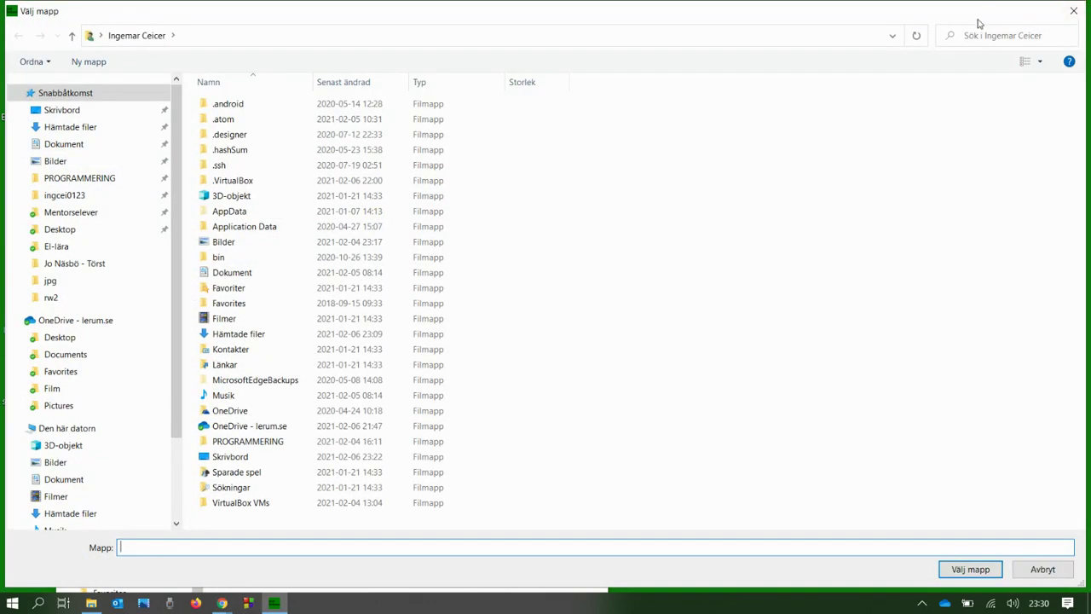
click(1076, 15)
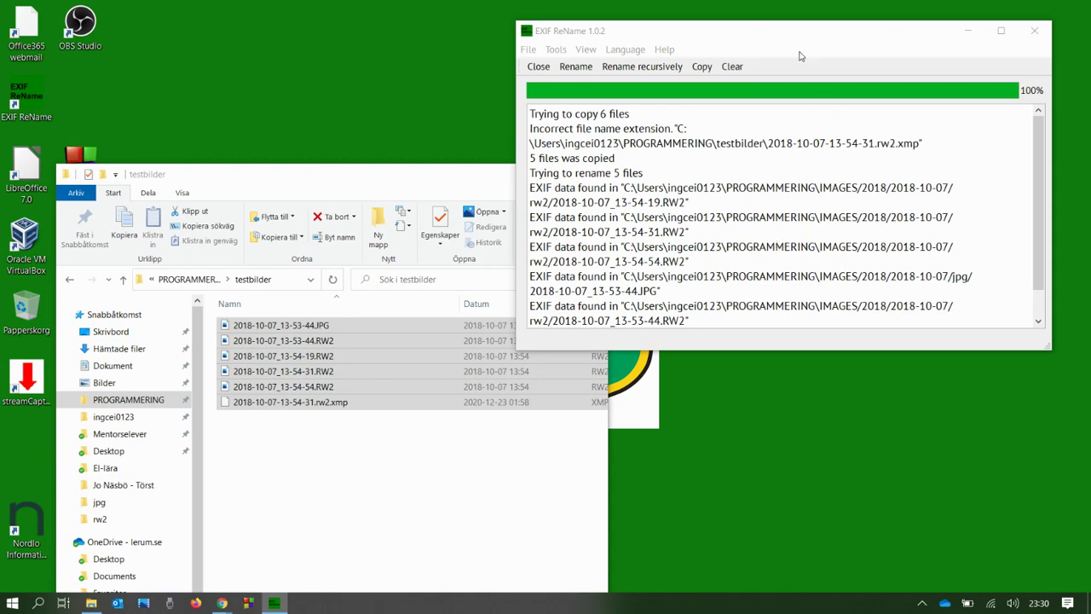
Adjust the log's zoom level, and move and widen the EXIF ReName window so each log entry fits on one line.
drag(780, 34, 706, 71)
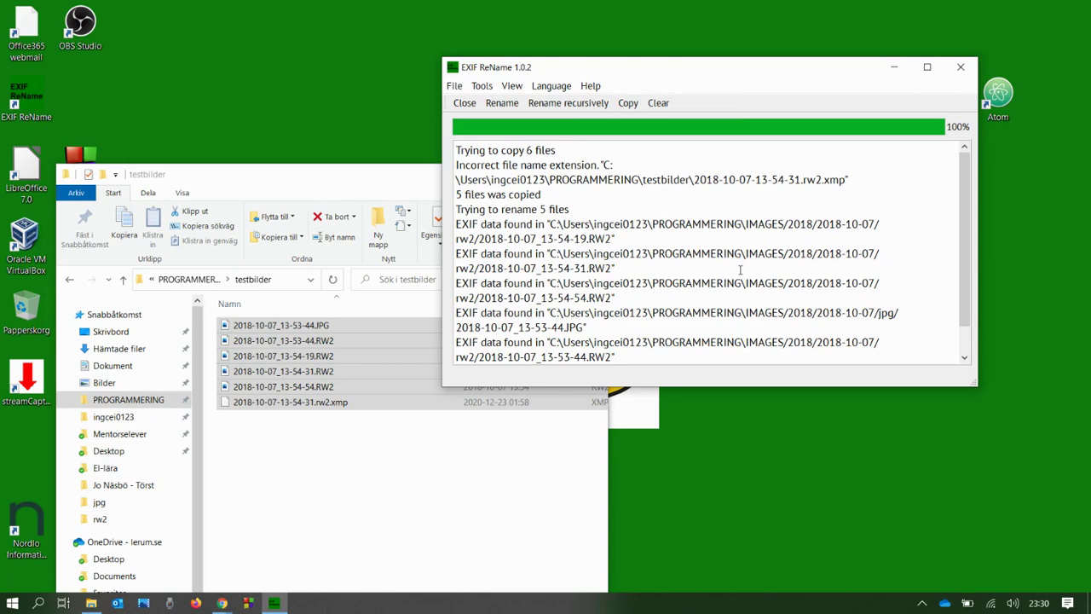
ctrl+scroll(740, 269, down, 3)
ctrl+scroll(740, 270, up, 4)
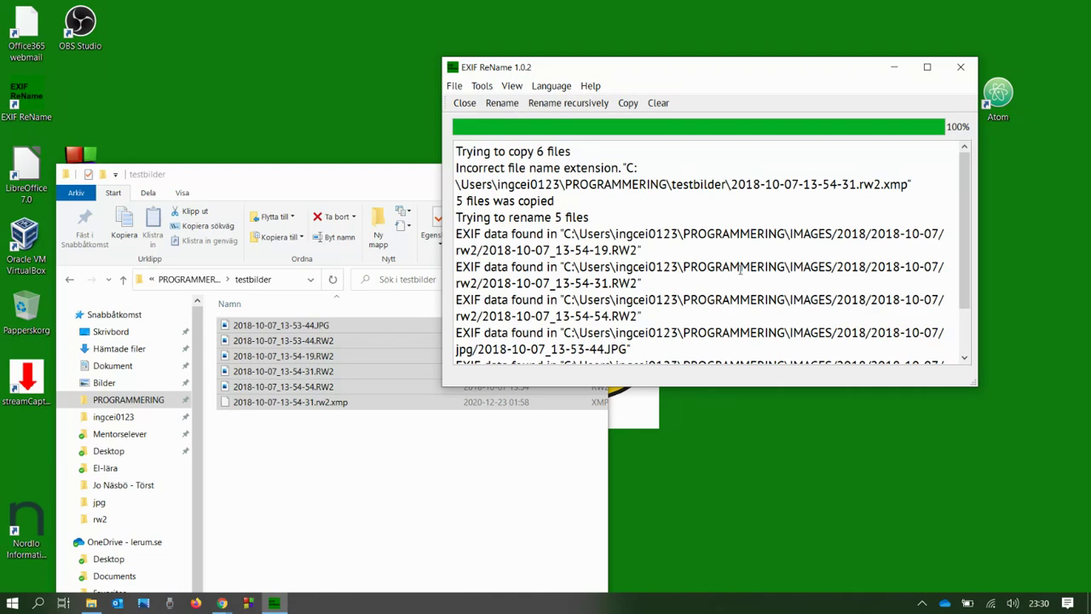
ctrl+scroll(740, 269, down, 3)
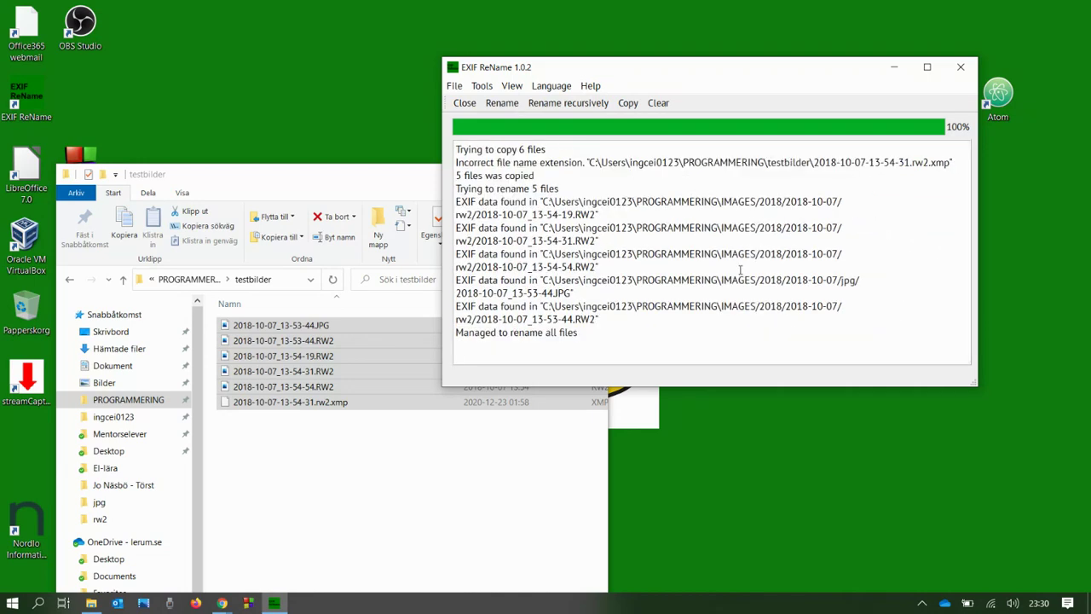
ctrl+scroll(740, 269, up, 1)
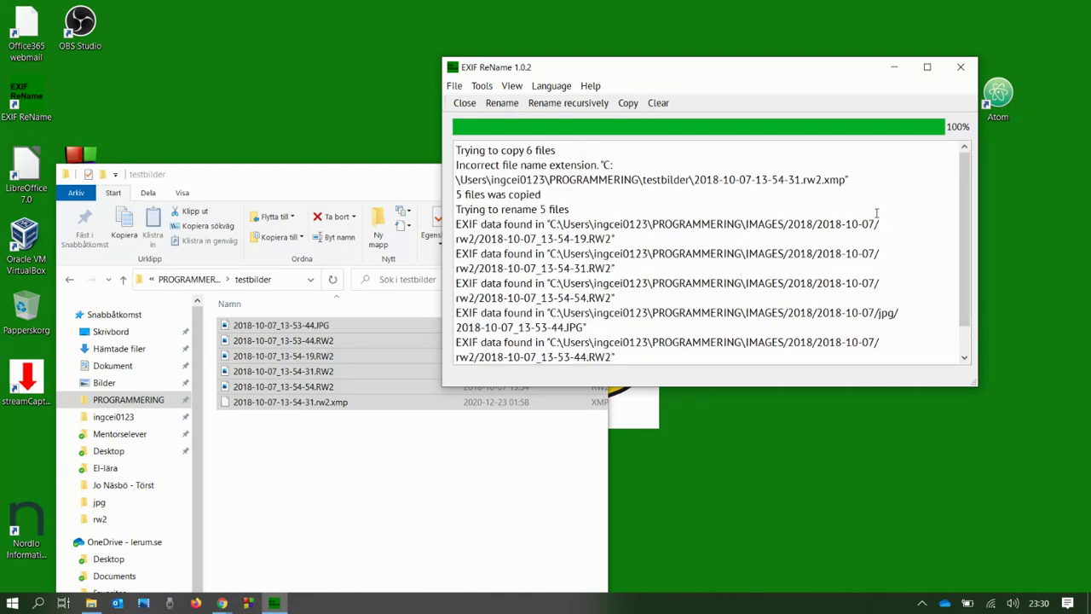
drag(983, 185, 1086, 180)
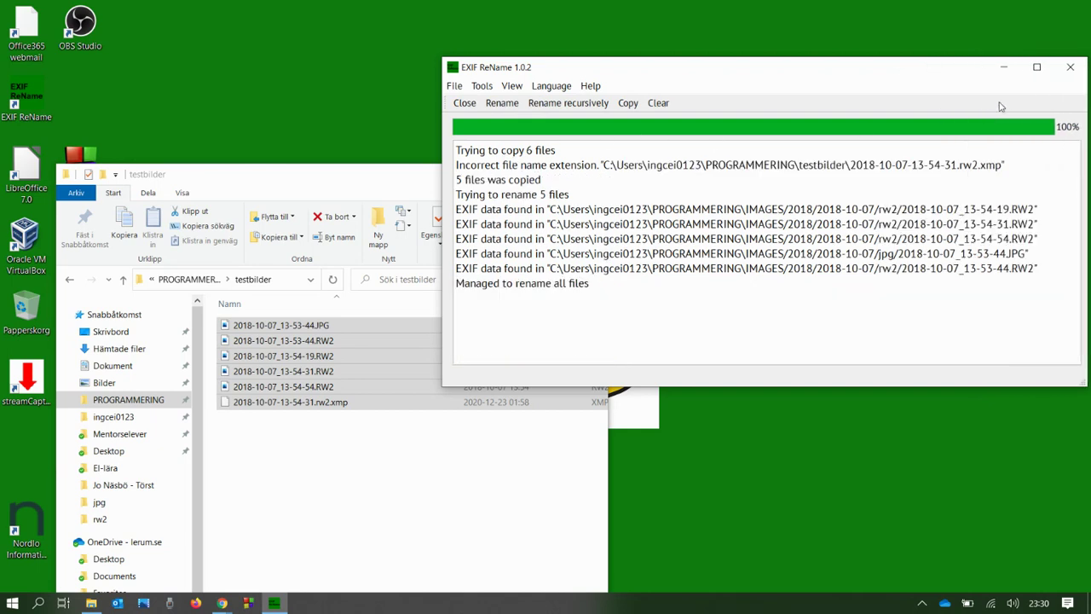
Examine the log entries about the .xmp file, the copied files and the renaming.
drag(1005, 166, 980, 165)
drag(545, 181, 454, 179)
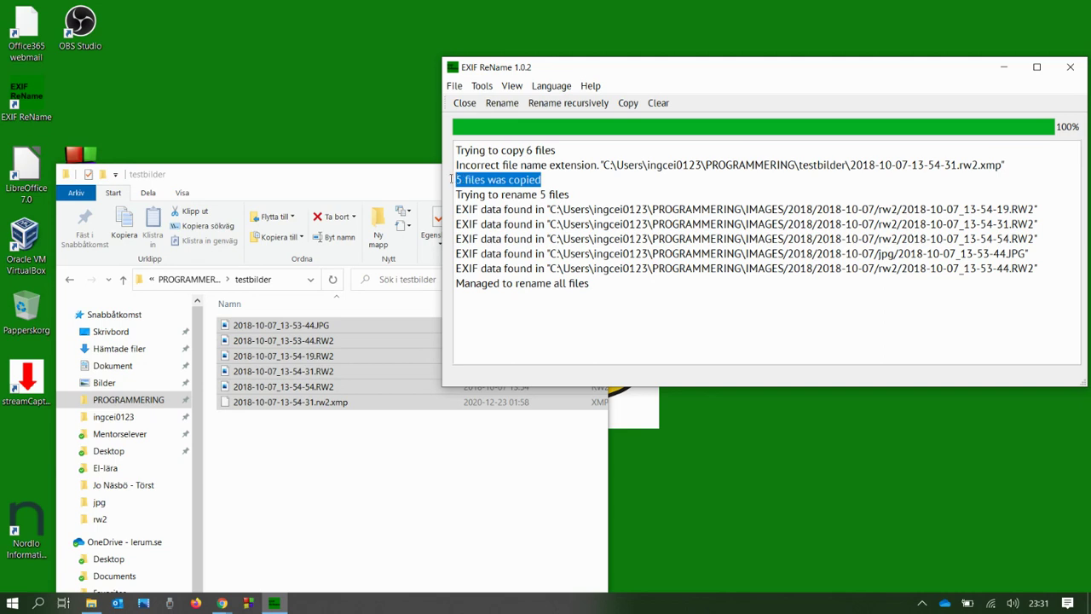
drag(603, 289, 457, 288)
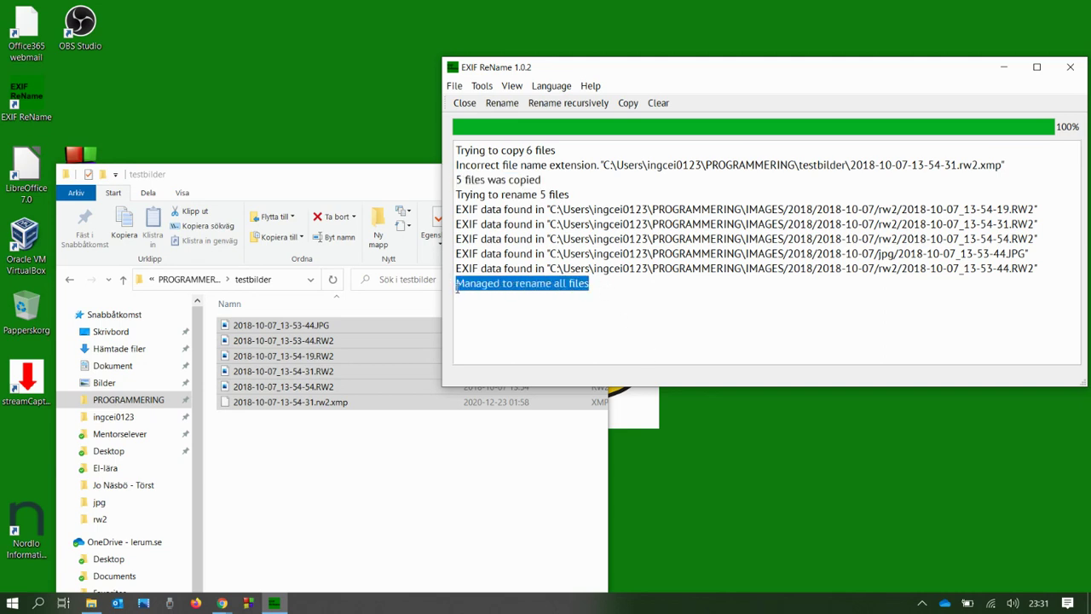
click(682, 307)
Browse in File Explorer to PROGRAMMERING\IMAGES\2018\2018-10-07 and examine the copied files in its jpg and rw2 folders.
click(368, 191)
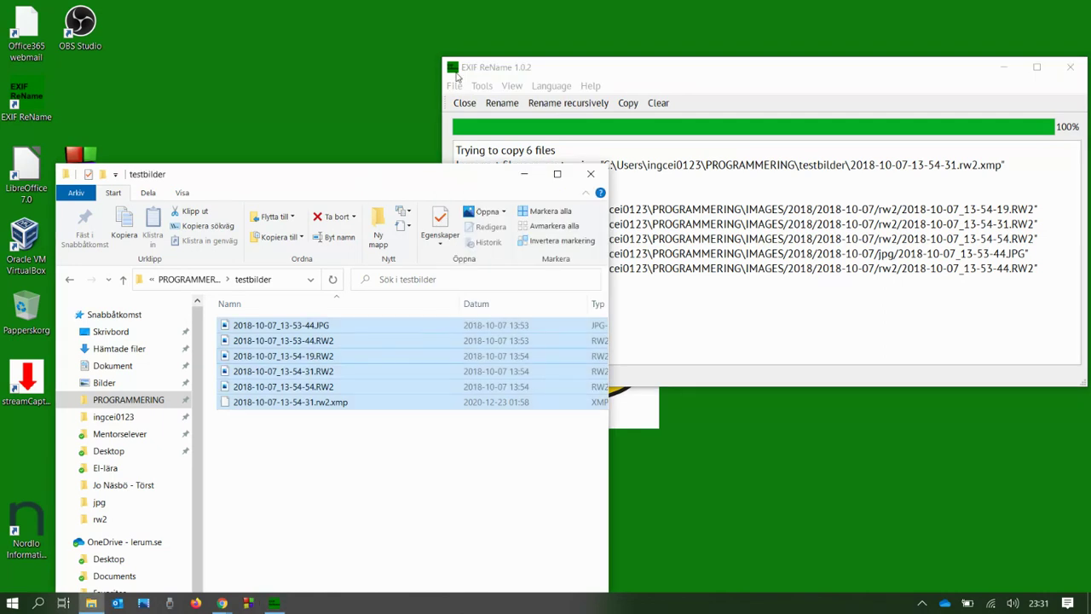
drag(371, 185, 451, 76)
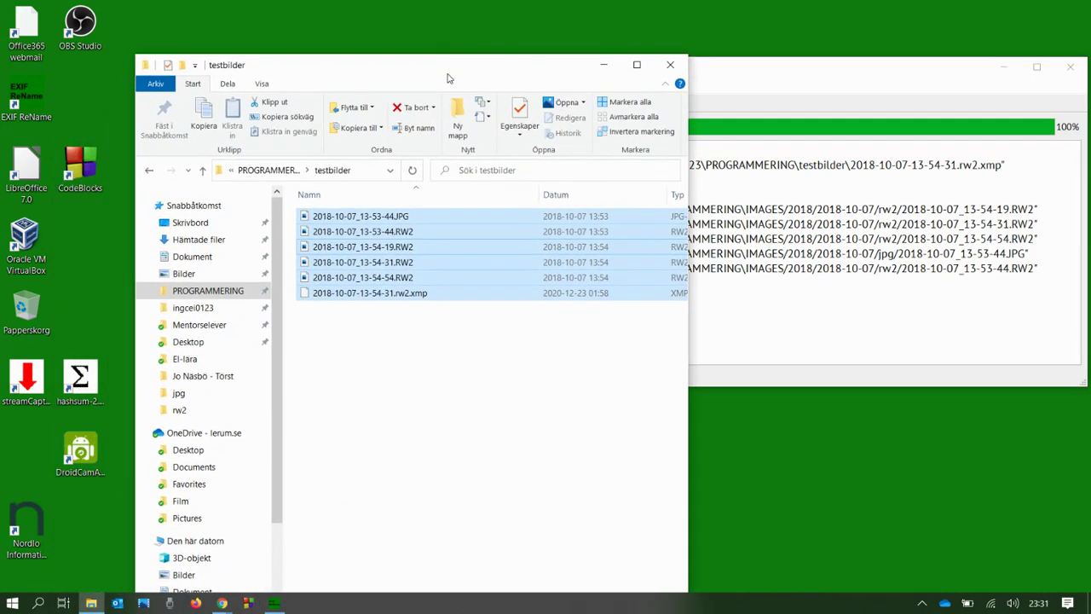
click(208, 290)
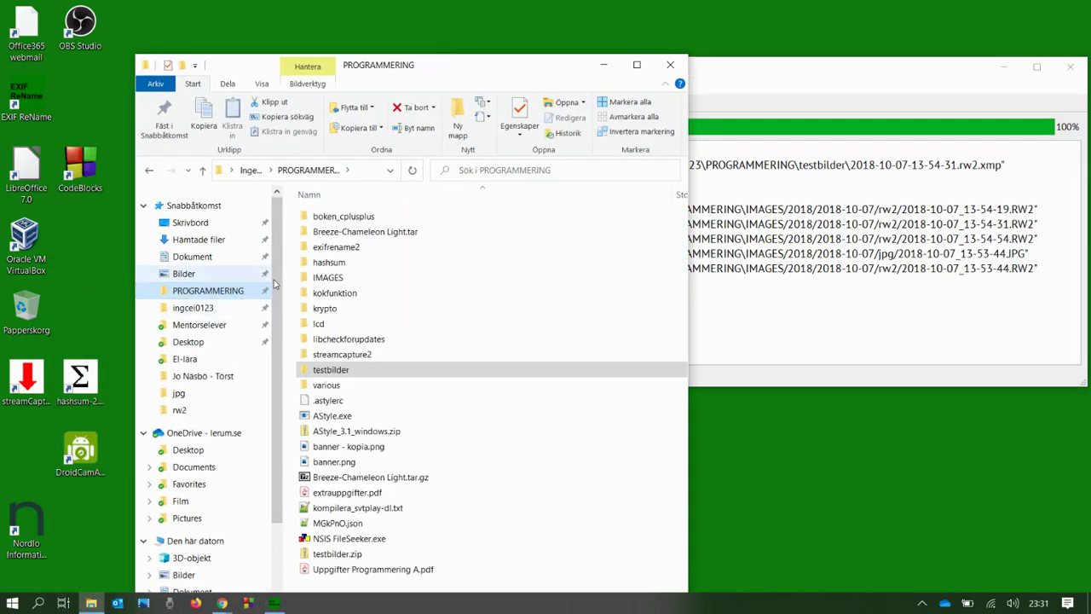
double_click(336, 285)
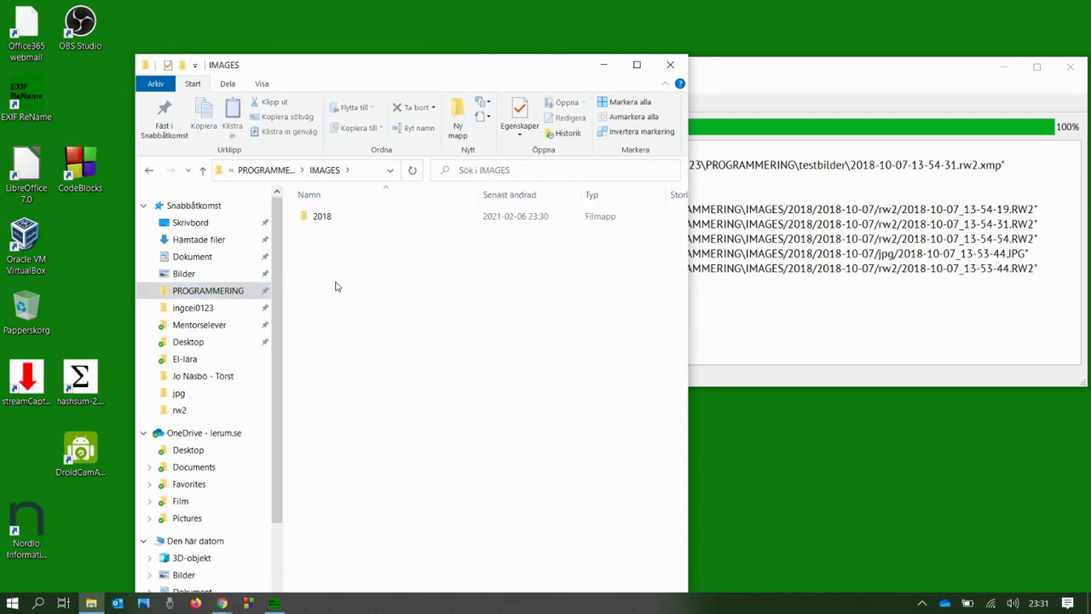
double_click(327, 220)
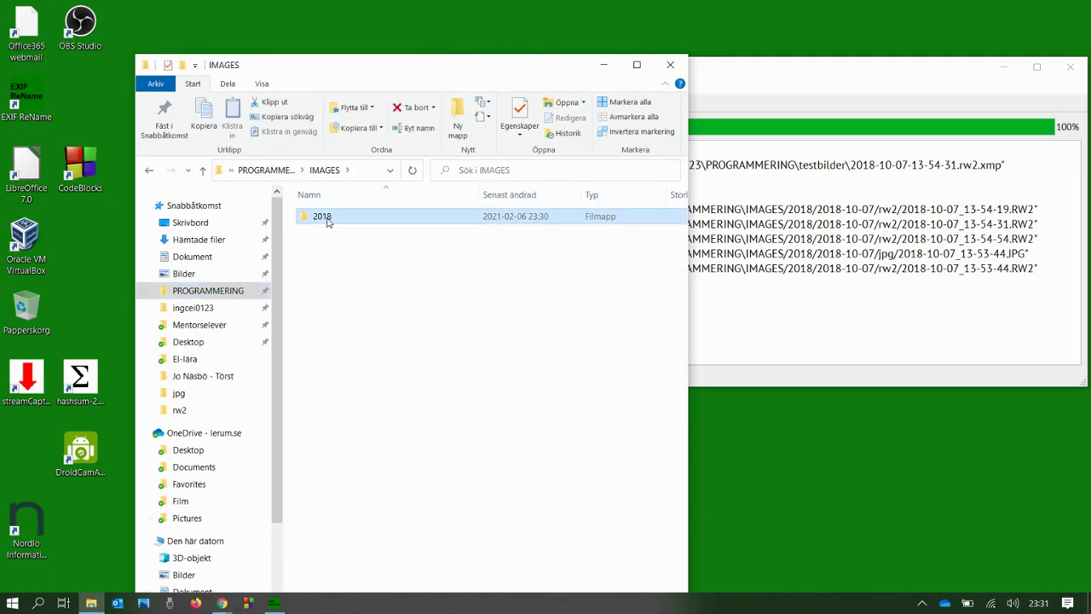
double_click(344, 224)
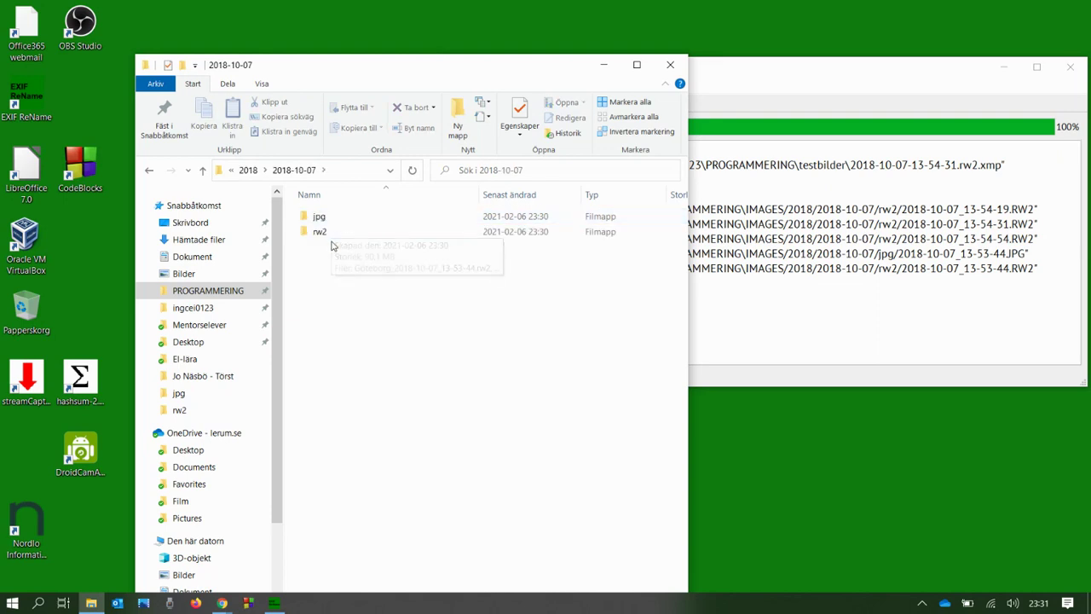
double_click(329, 220)
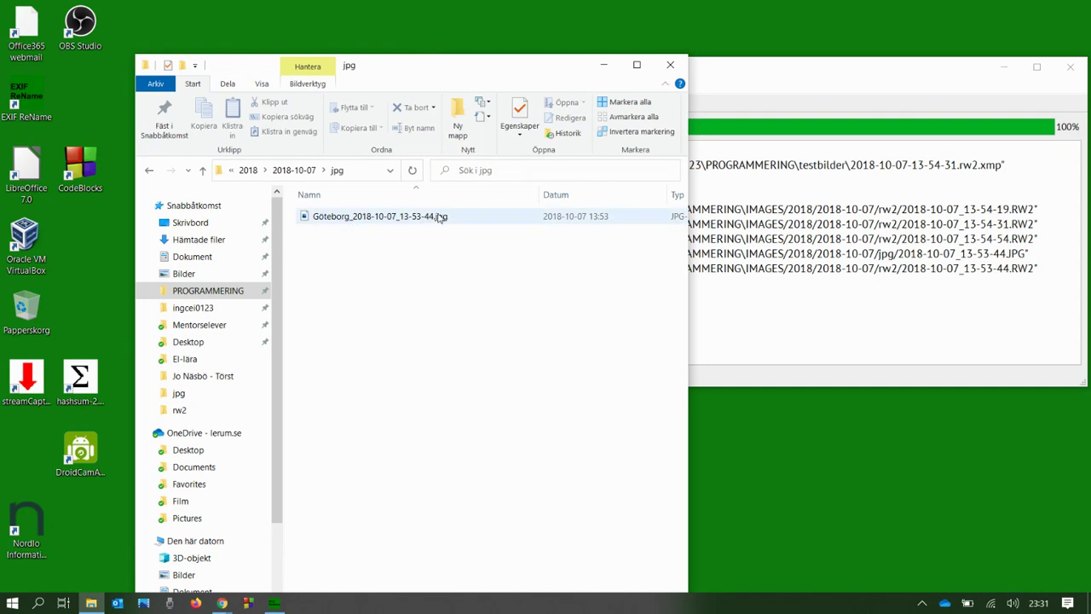
click(203, 173)
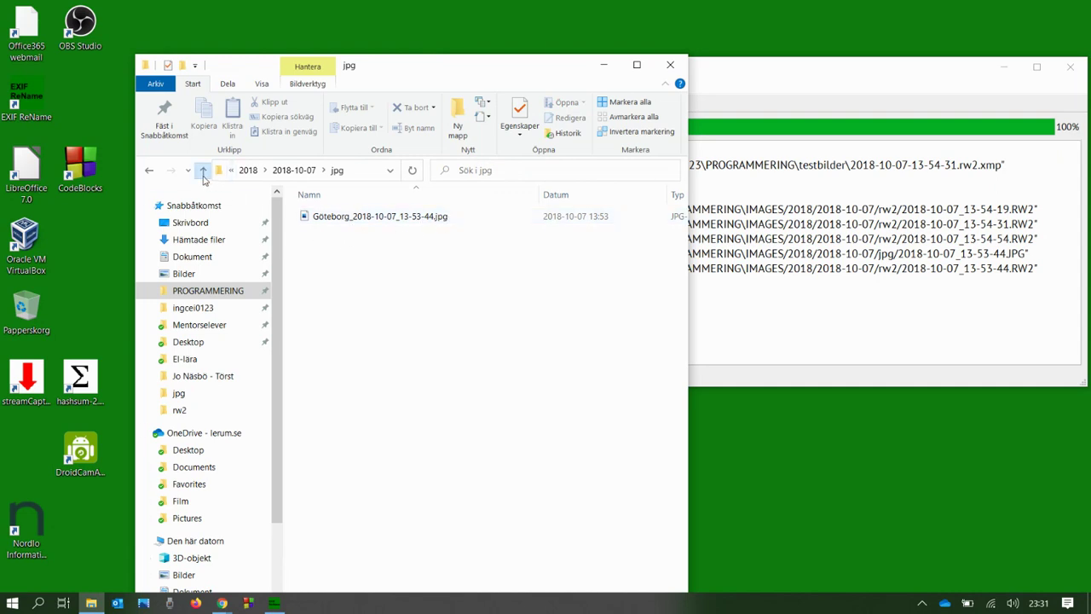
double_click(339, 234)
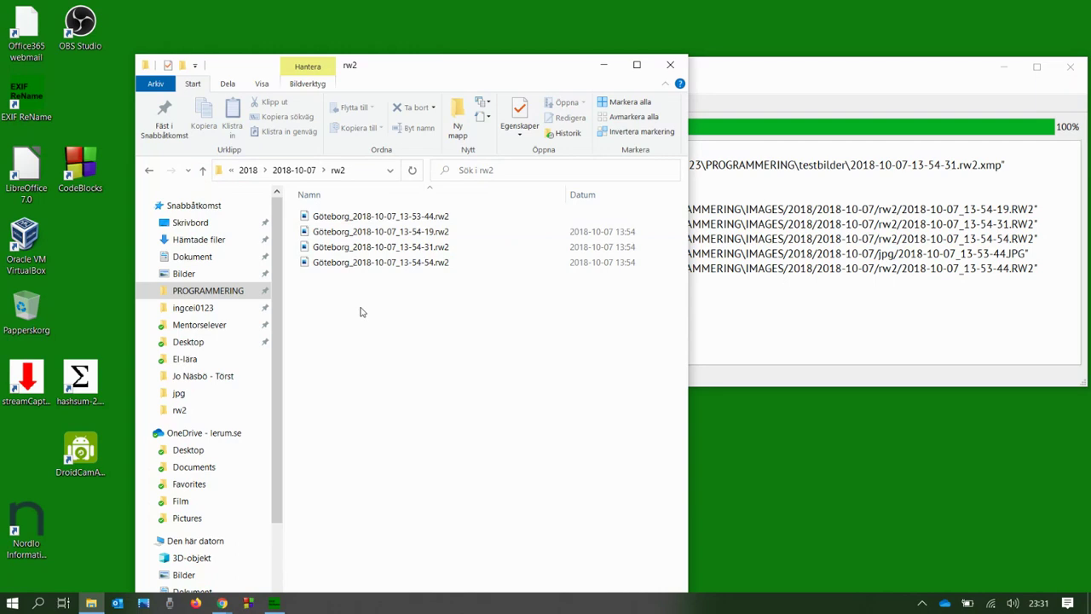
Switch to EXIF ReName, set the file name pattern to Add no text, and close the settings.
click(770, 84)
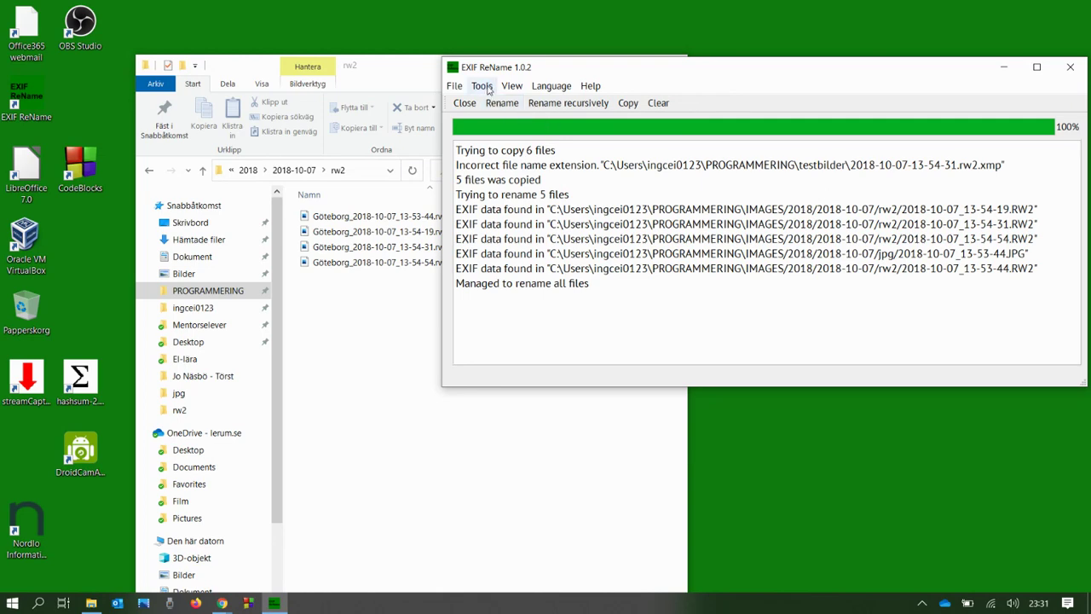
click(482, 85)
click(494, 104)
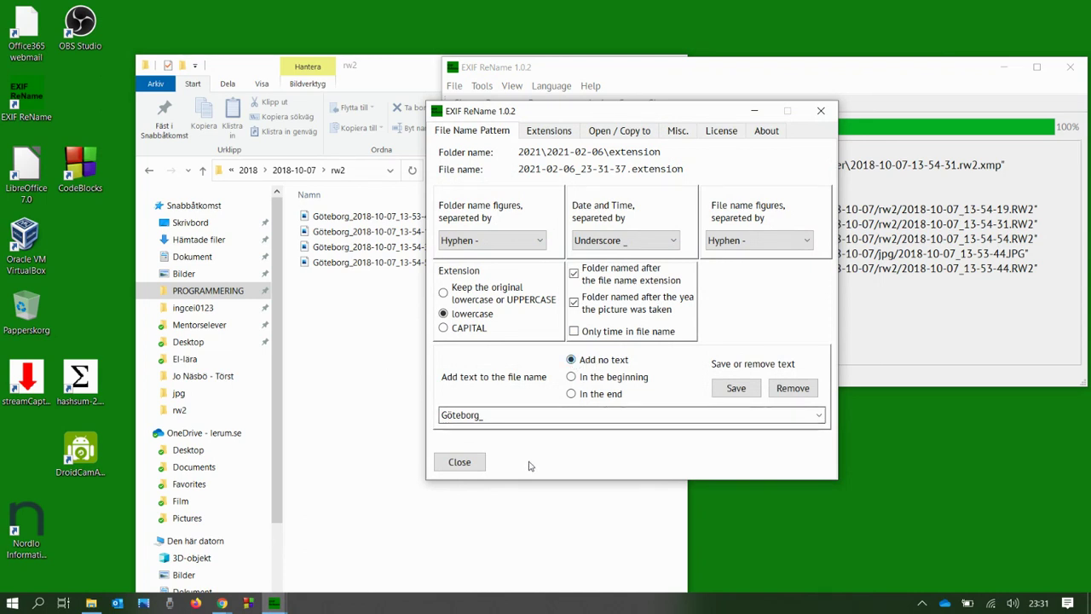
click(460, 462)
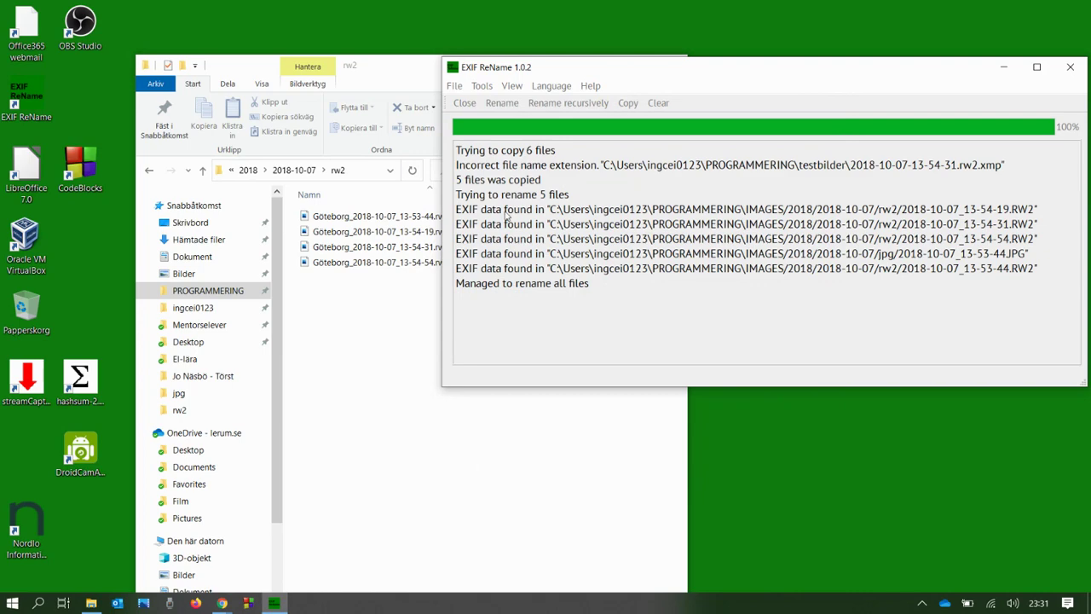
Rename Göteborg_2018-10-07_13-54-31.rw2 and Göteborg_2018-10-07_13-54-54.rw2 from IMAGES\2018\2018-10-07\rw2, and check their names in File Explorer.
click(503, 103)
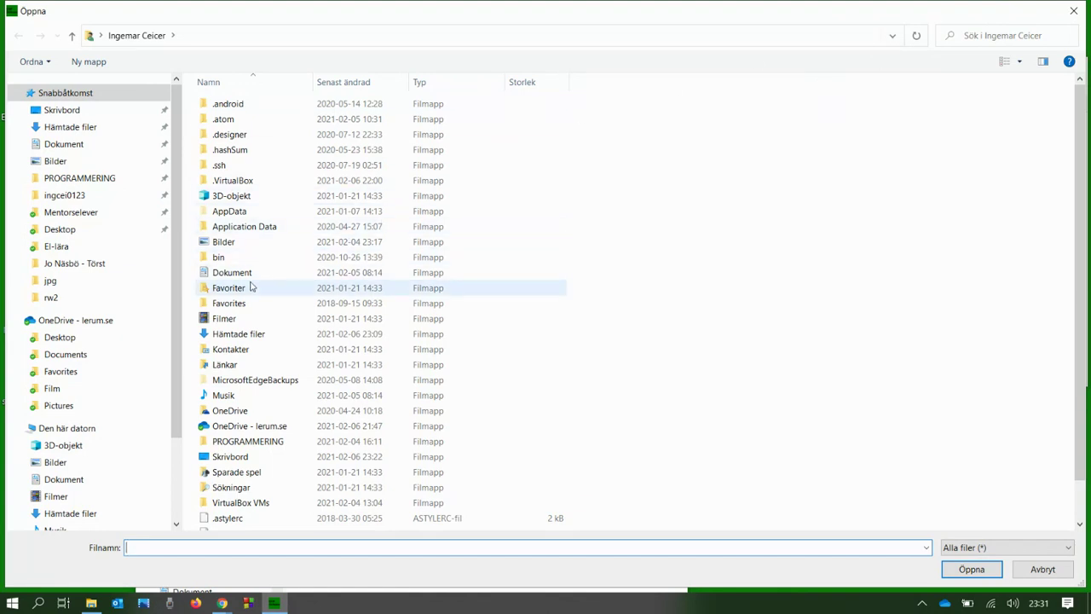
click(94, 178)
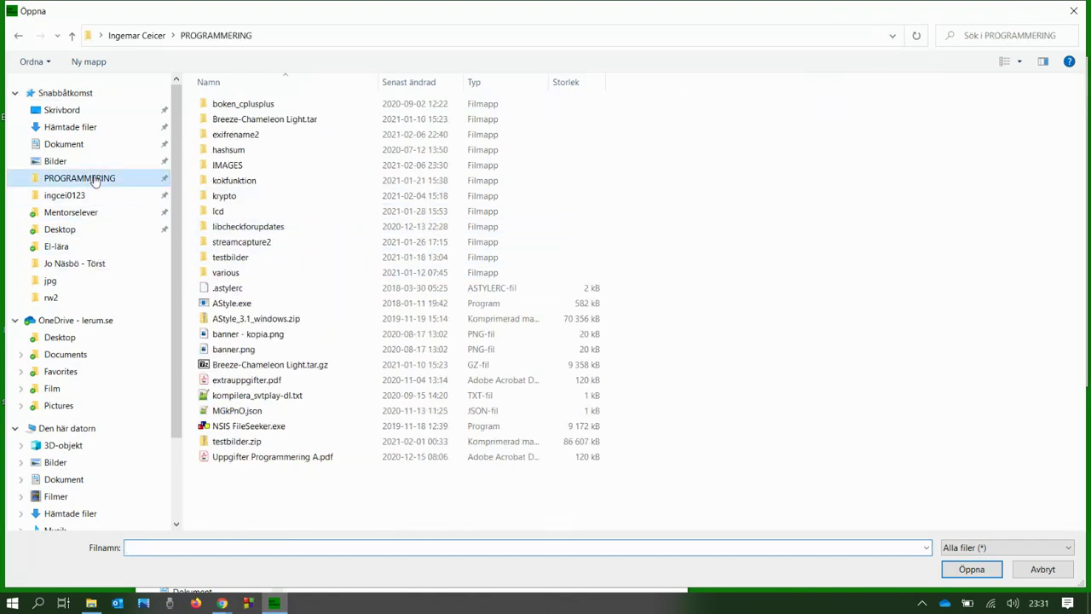
double_click(233, 167)
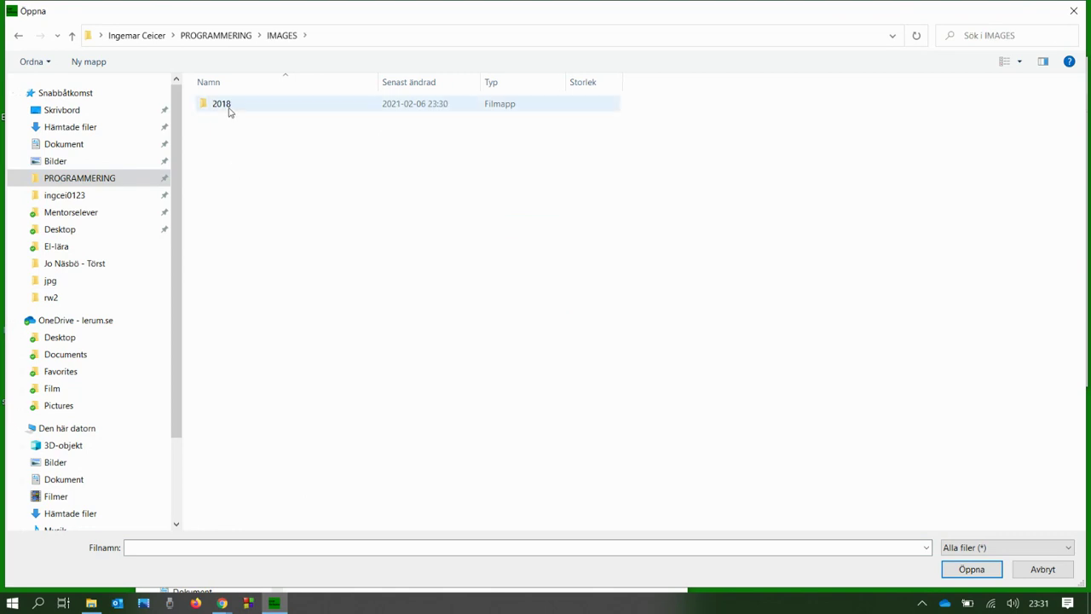
double_click(228, 112)
double_click(229, 112)
click(229, 108)
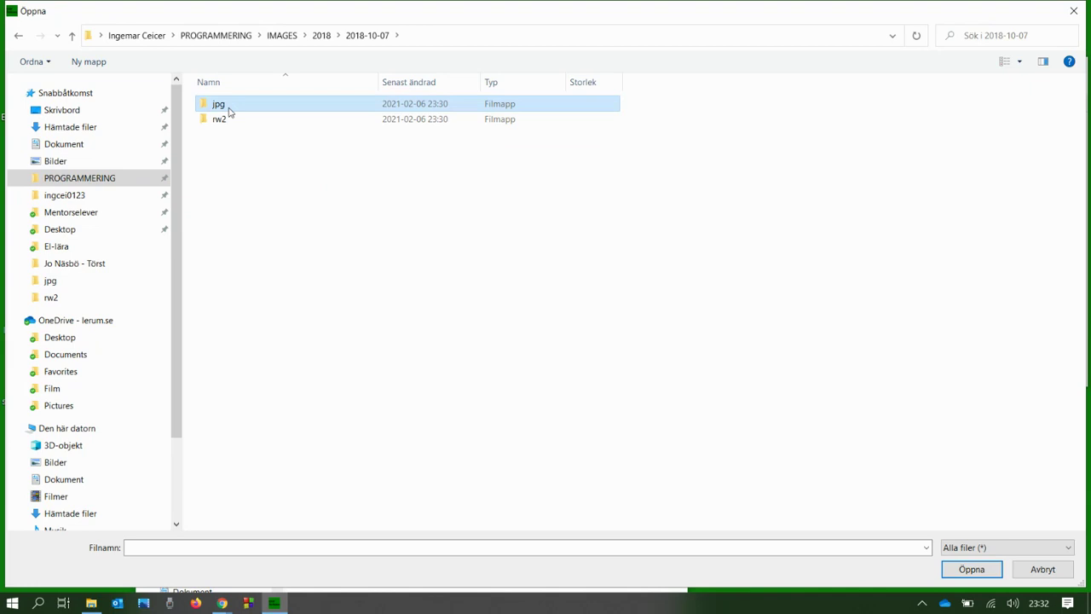
double_click(223, 119)
click(294, 137)
ctrl+click(302, 151)
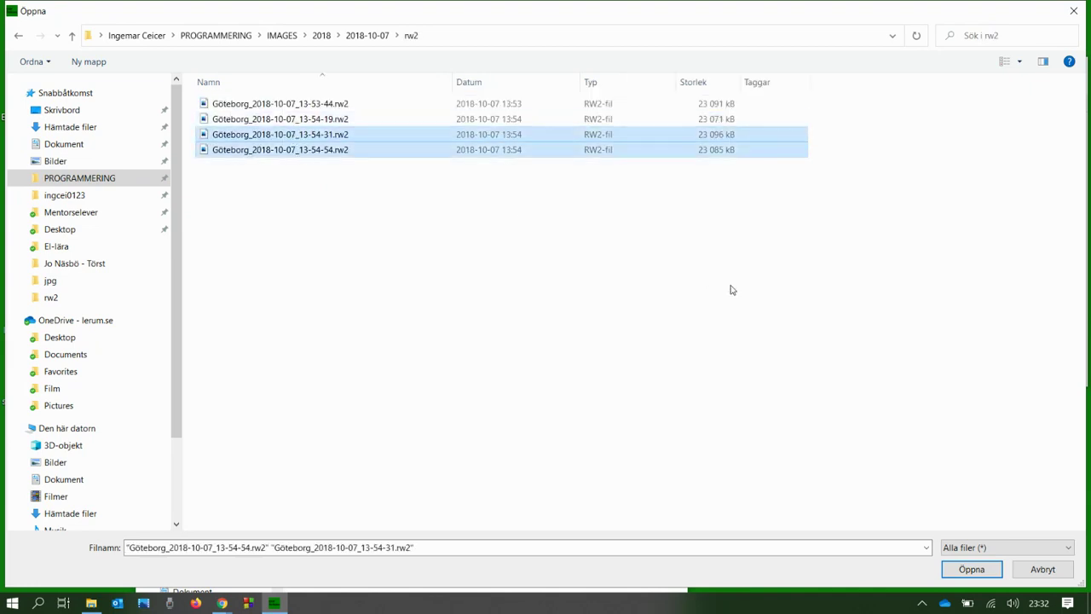
click(971, 570)
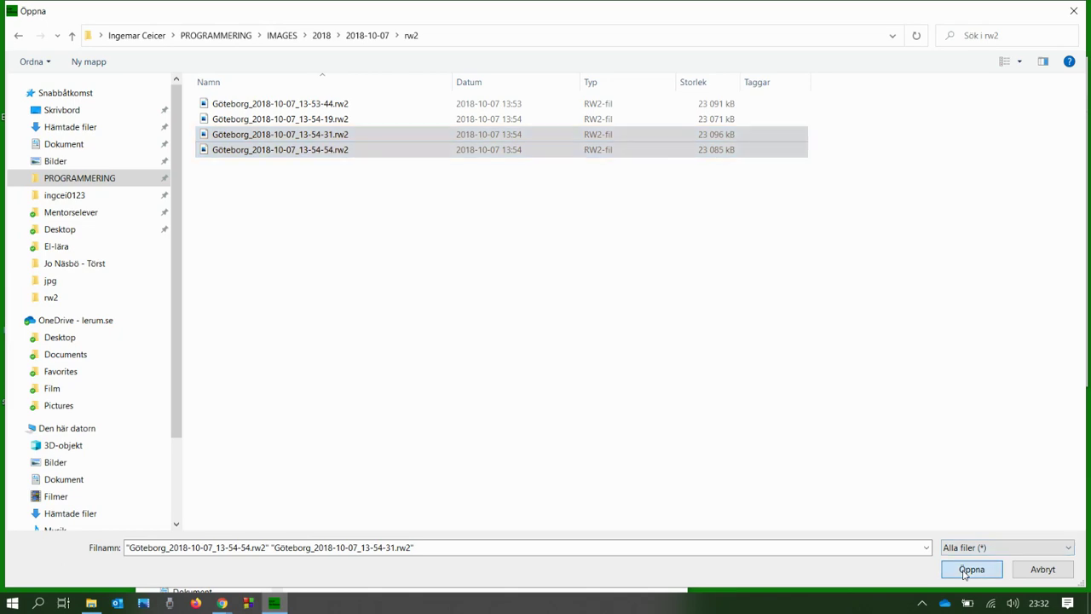
click(646, 522)
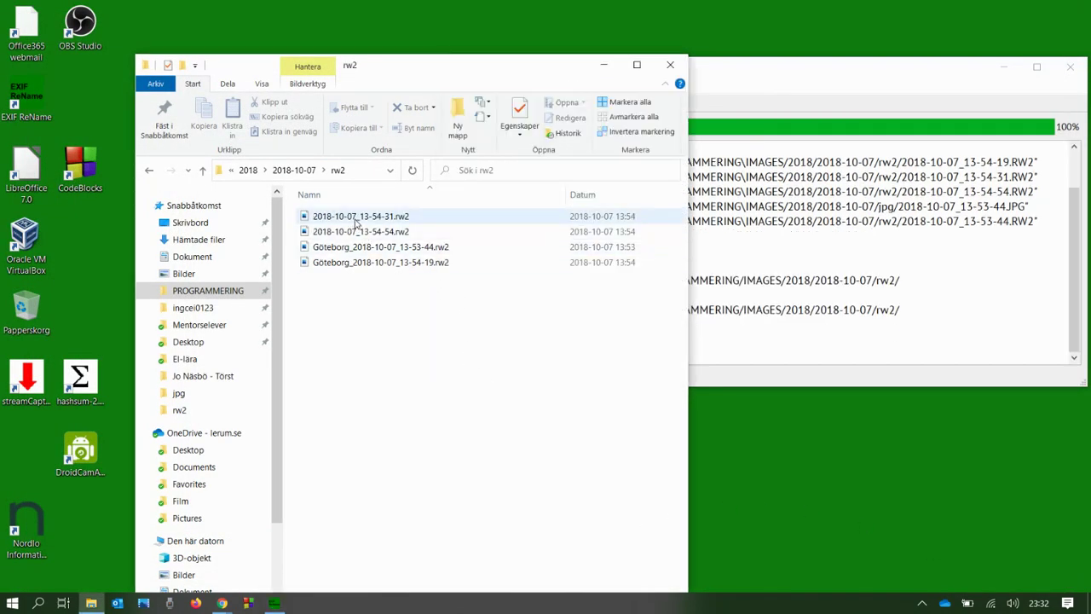
Switch to EXIF ReName, set the file name pattern's extension to CAPITAL, and close the settings.
click(947, 272)
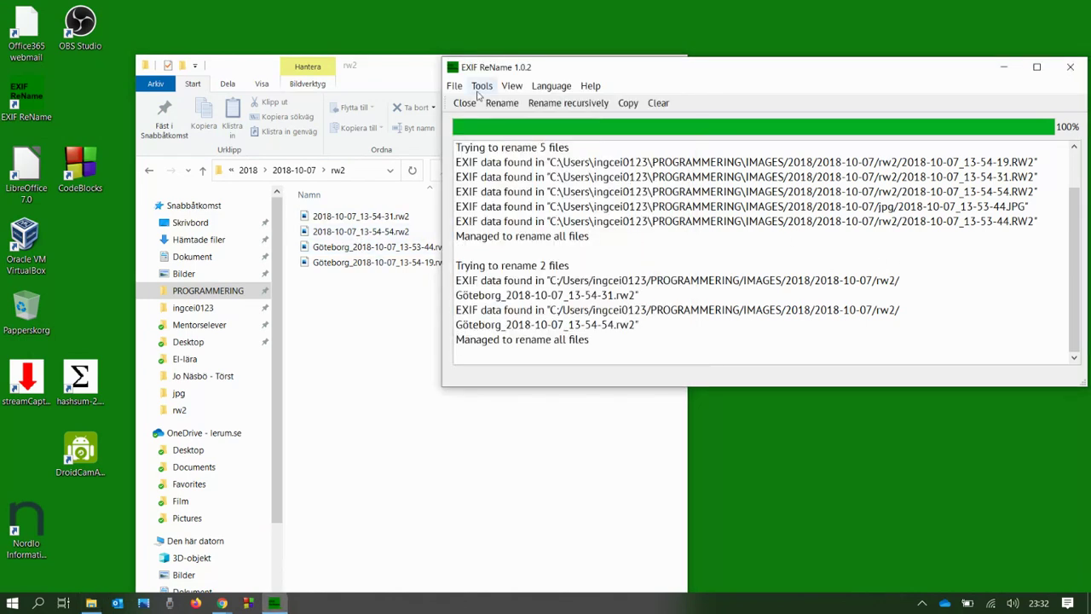
click(482, 86)
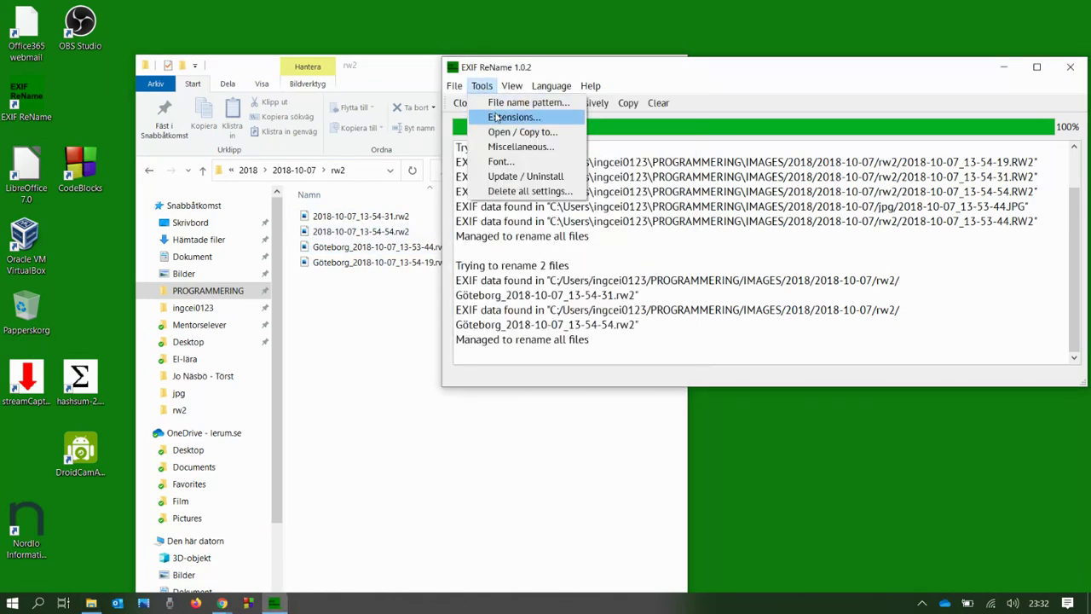
click(492, 104)
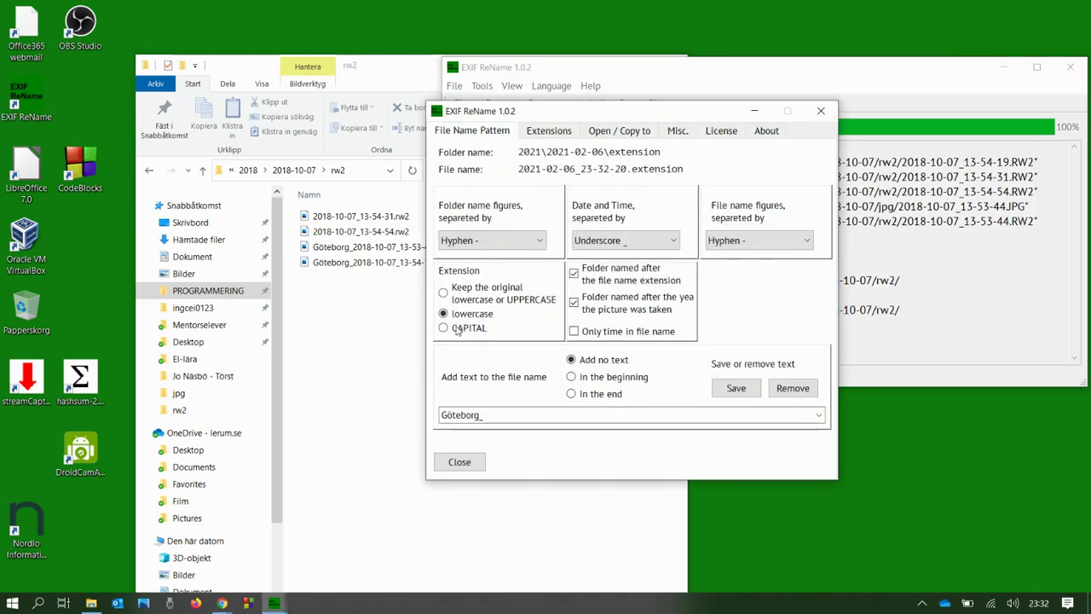
click(444, 328)
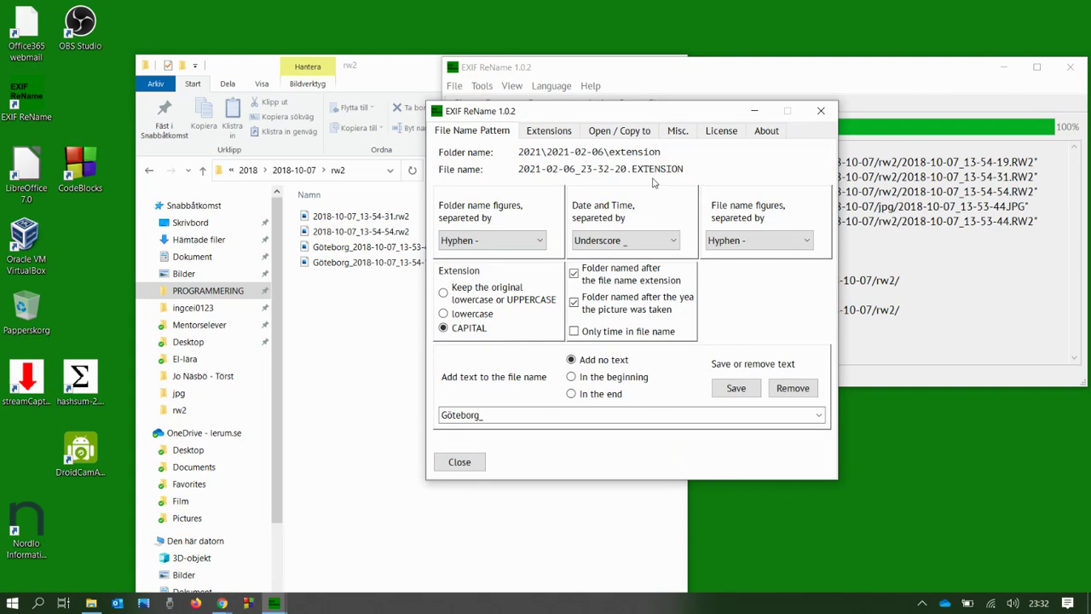
click(459, 465)
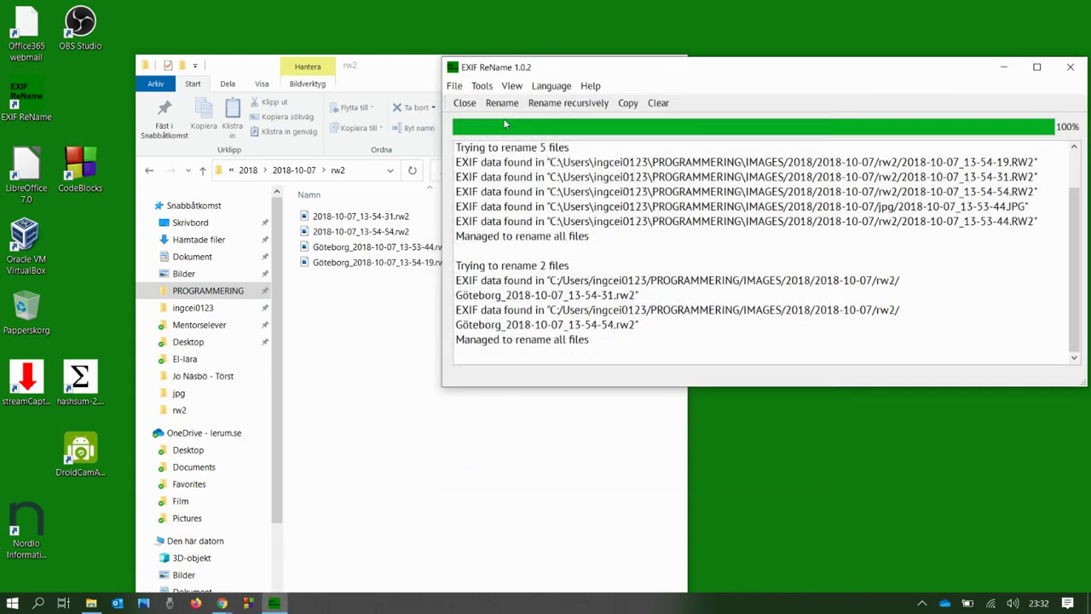
Rename 2018-10-07_13-54-31.rw2 and 2018-10-07_13-54-54.rw2 in IMAGES\2018\2018-10-07\rw2, and check their names in File Explorer.
drag(628, 77, 605, 130)
click(480, 159)
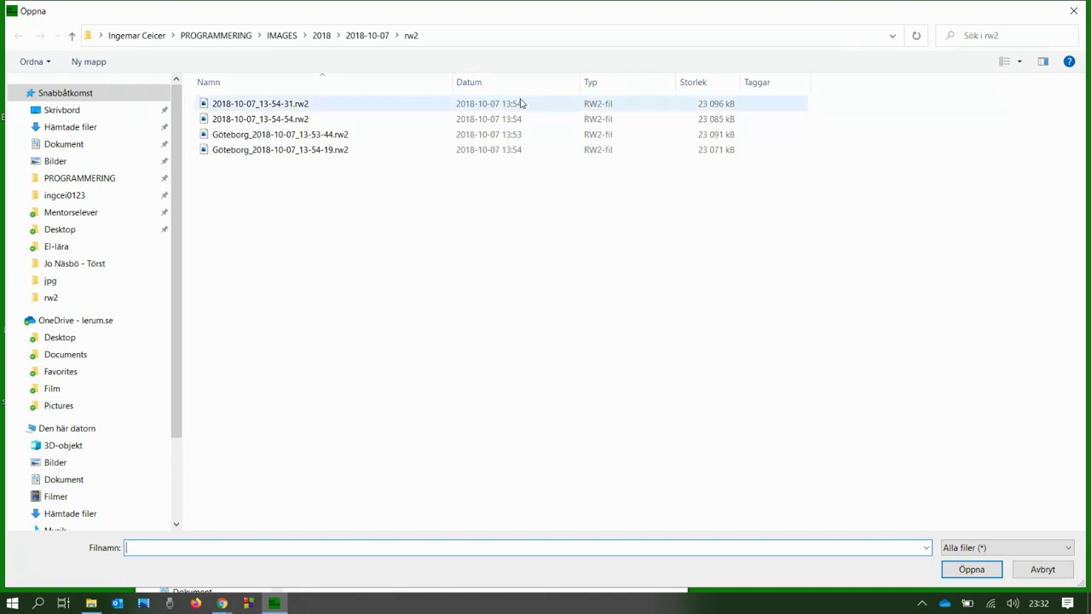
click(304, 106)
ctrl+click(300, 118)
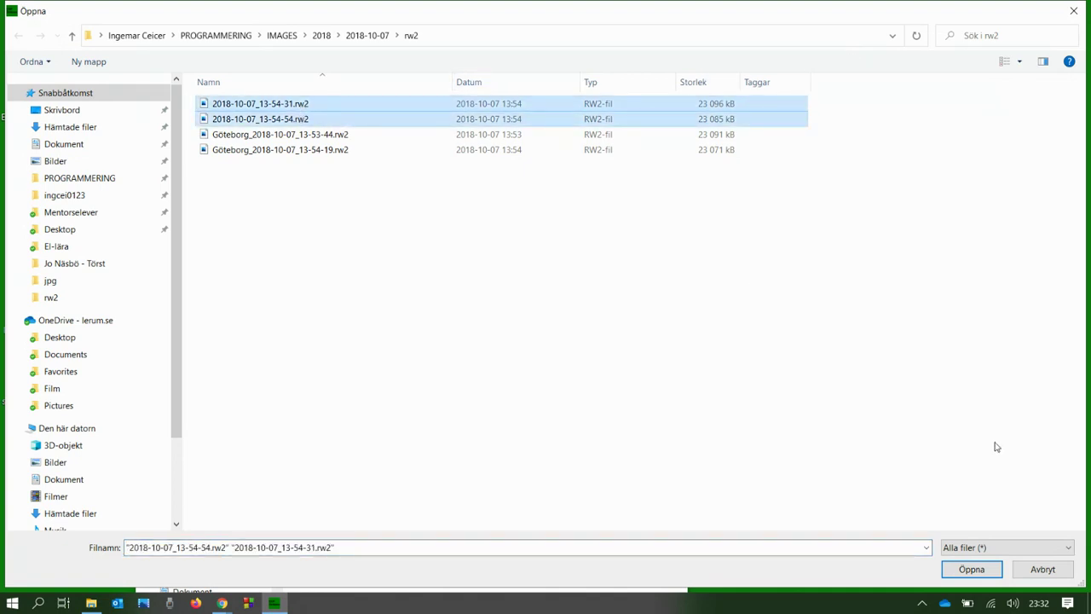
click(980, 570)
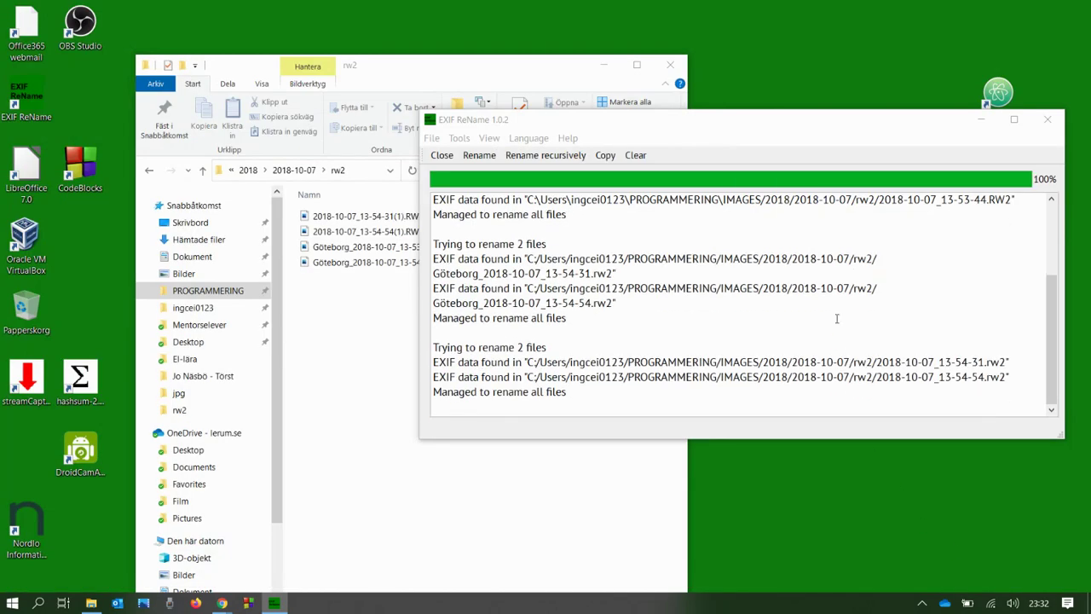
click(369, 374)
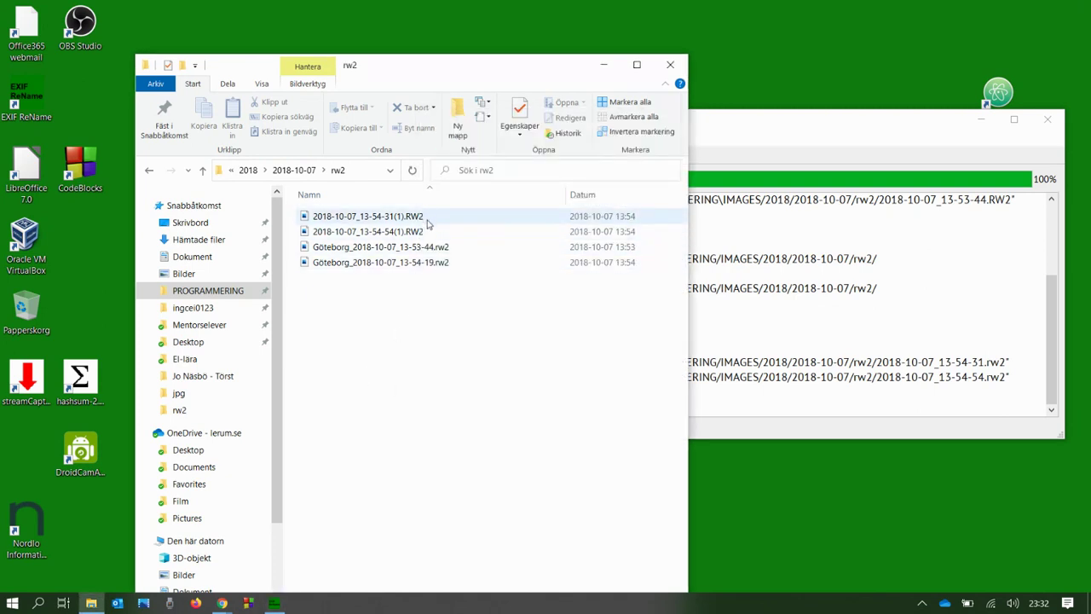
Return to EXIF ReName, move its window clear of the file list, and clear the log.
click(828, 275)
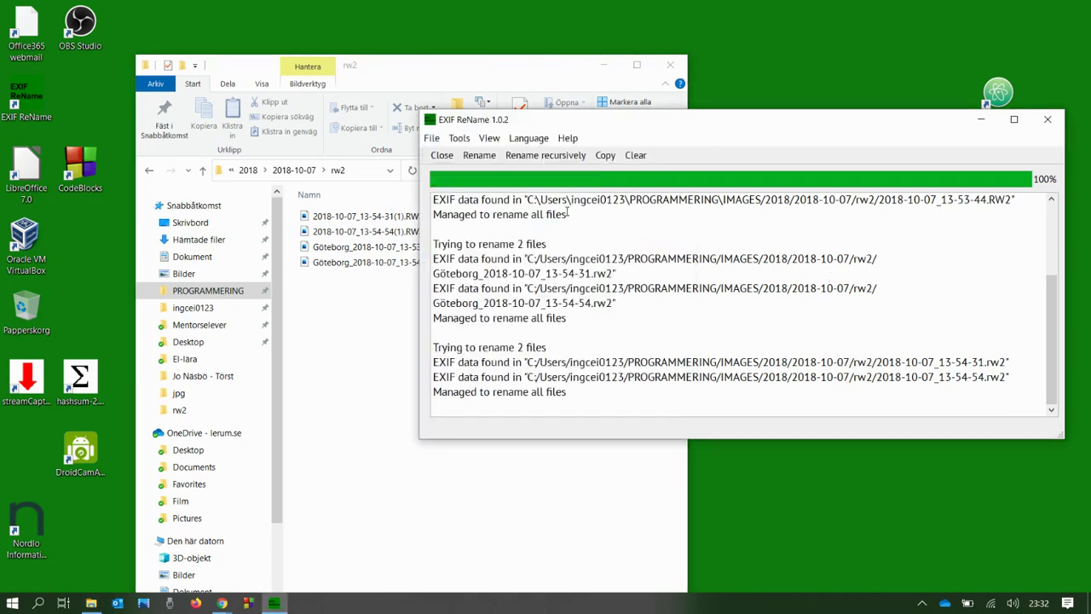
drag(599, 132, 663, 190)
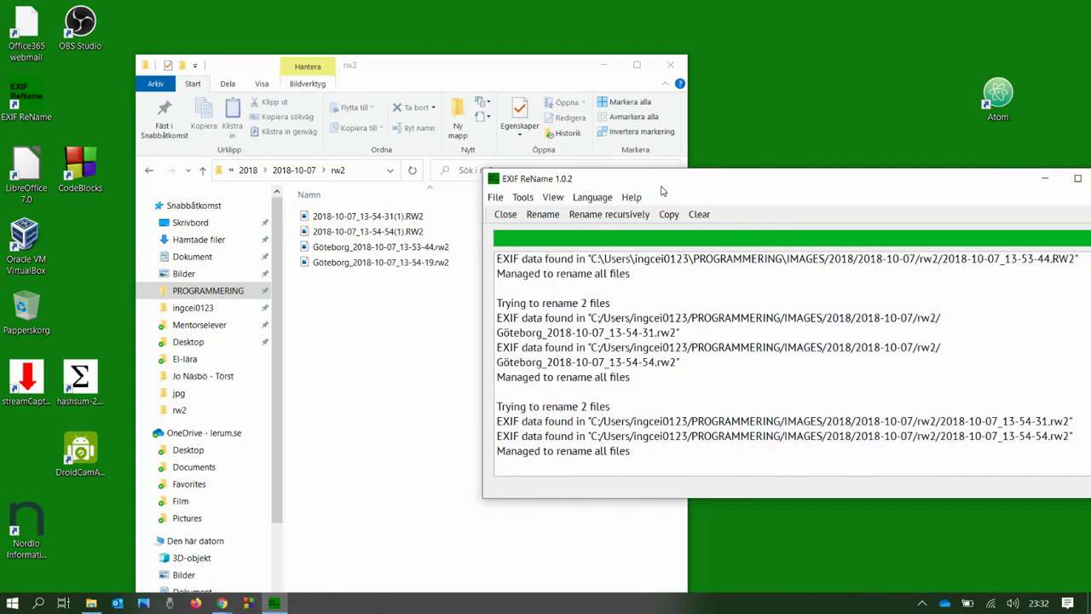
click(699, 215)
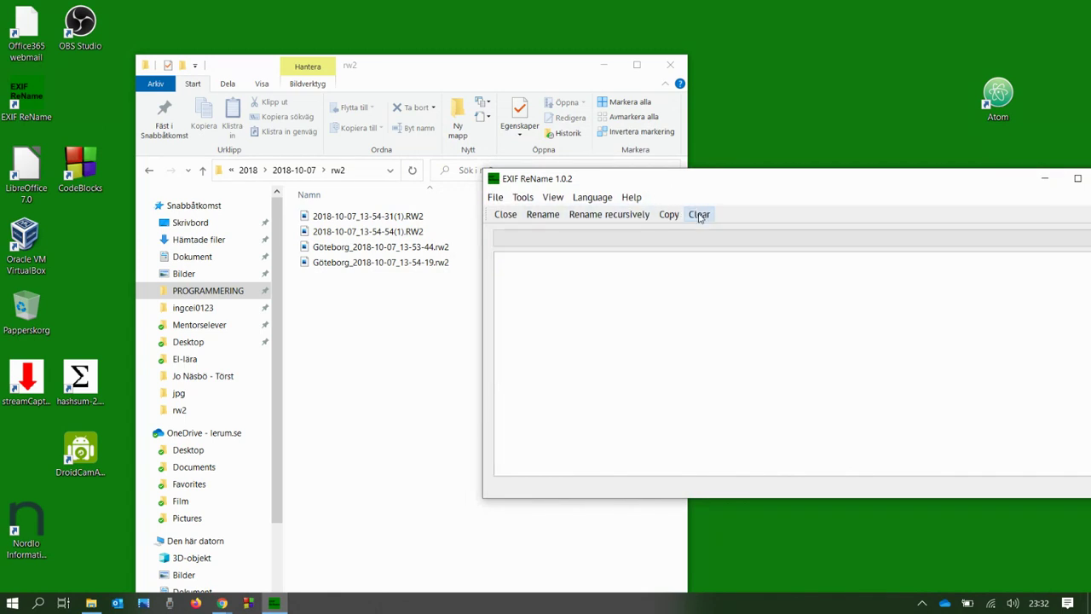
click(496, 198)
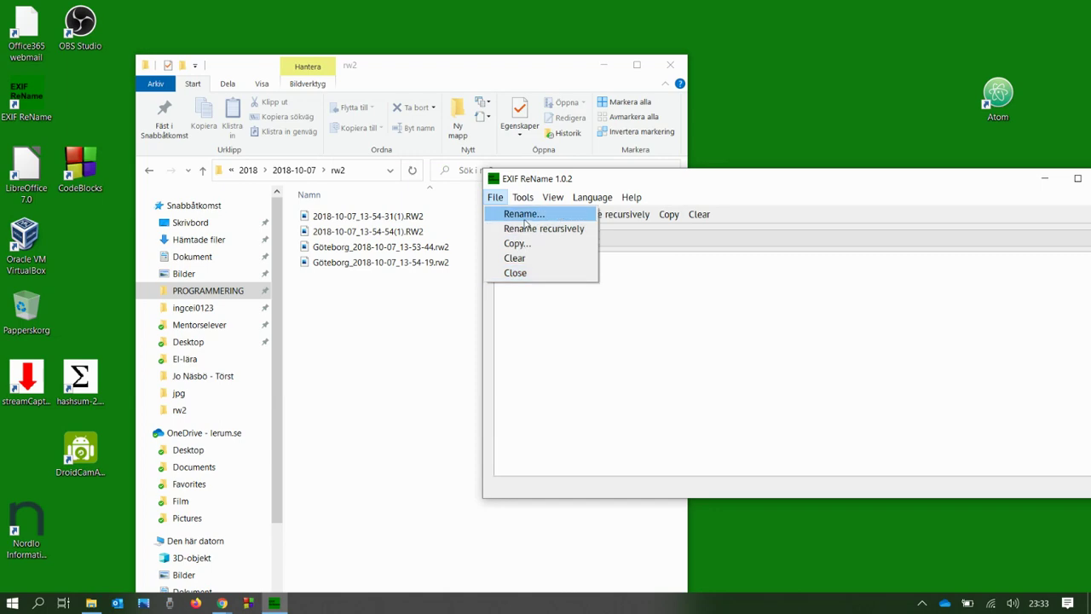
click(629, 348)
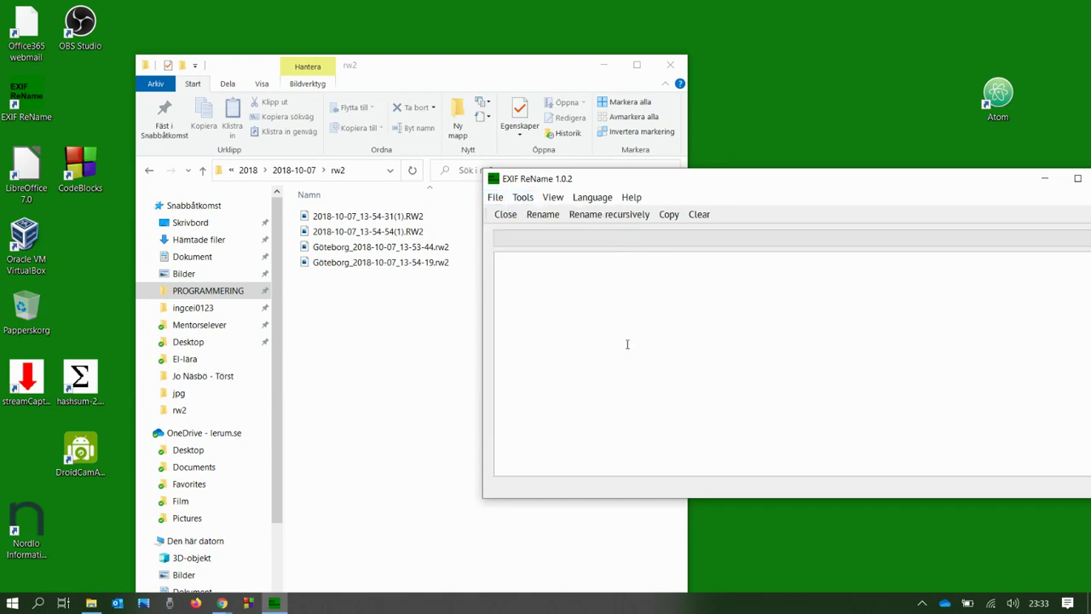
Rename all files in PROGRAMMERING\IMAGES recursively, and check the file name in the 2018-10-07\jpg folder in File Explorer.
click(593, 215)
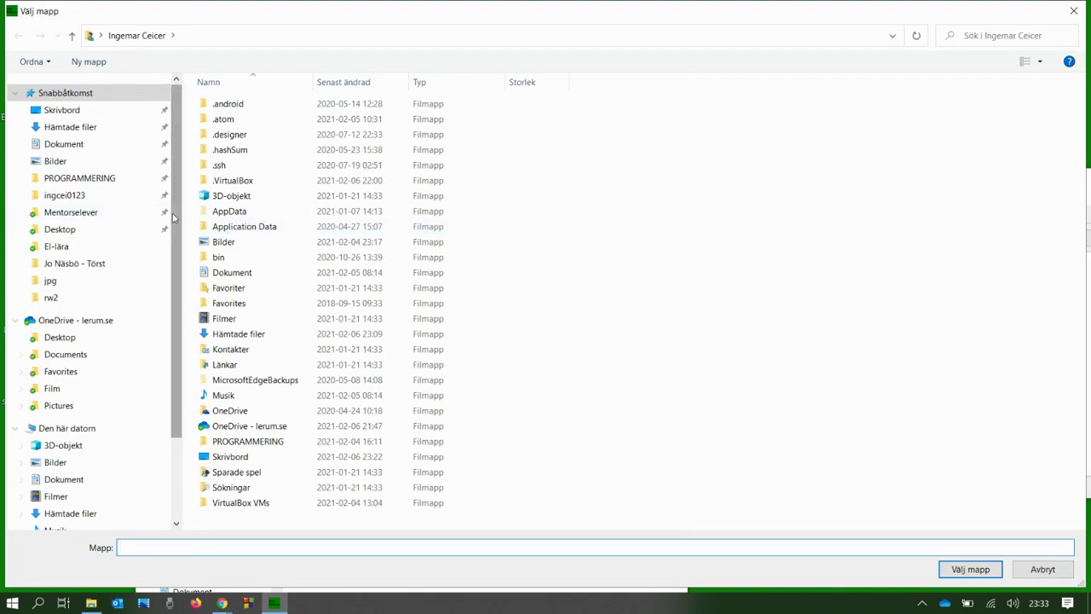
click(99, 177)
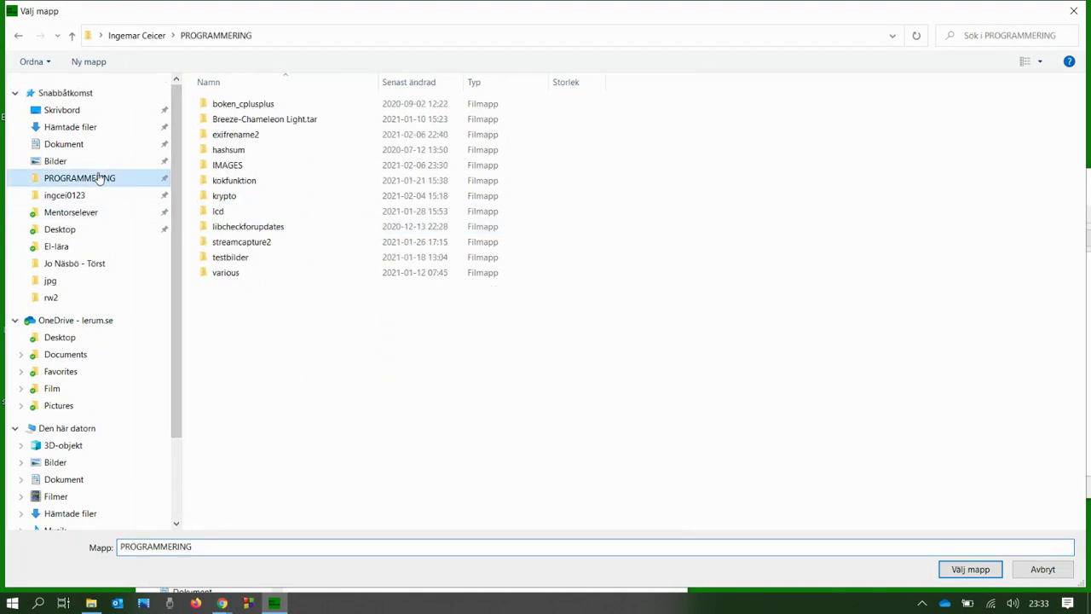
click(245, 171)
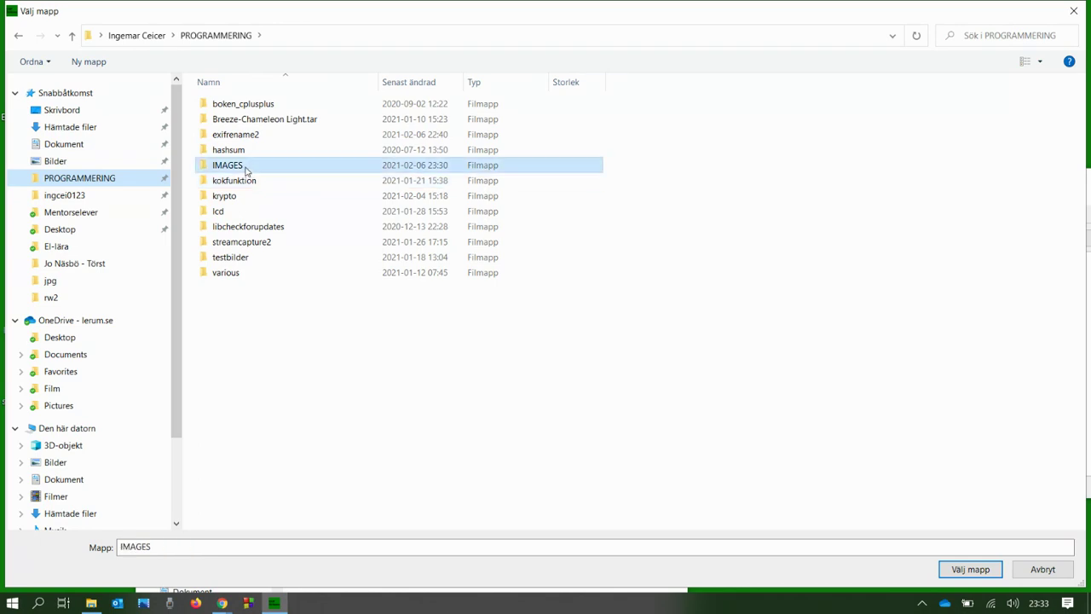
double_click(246, 171)
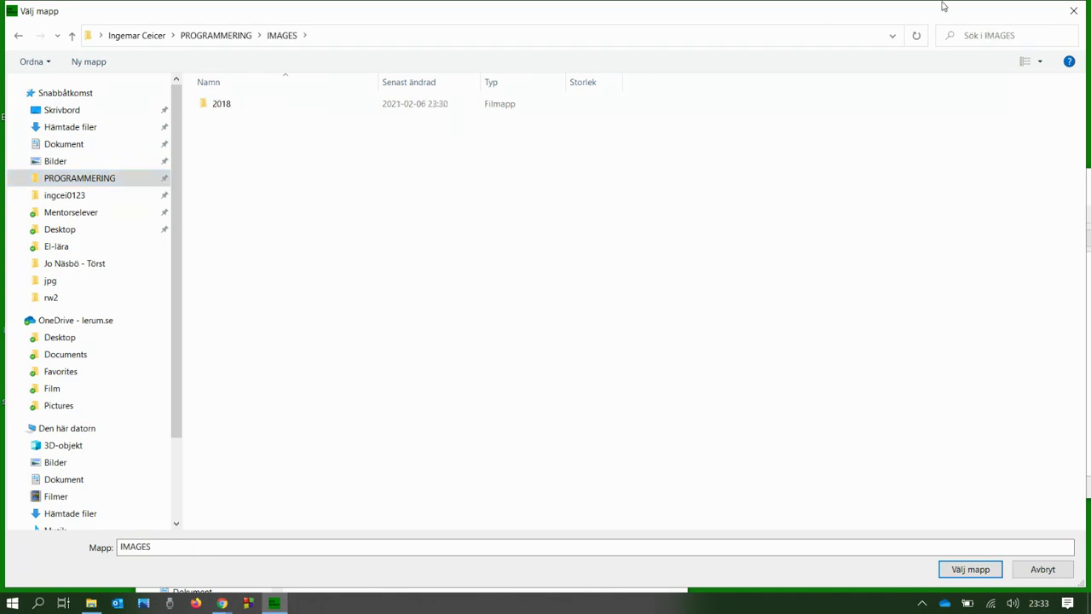
click(970, 569)
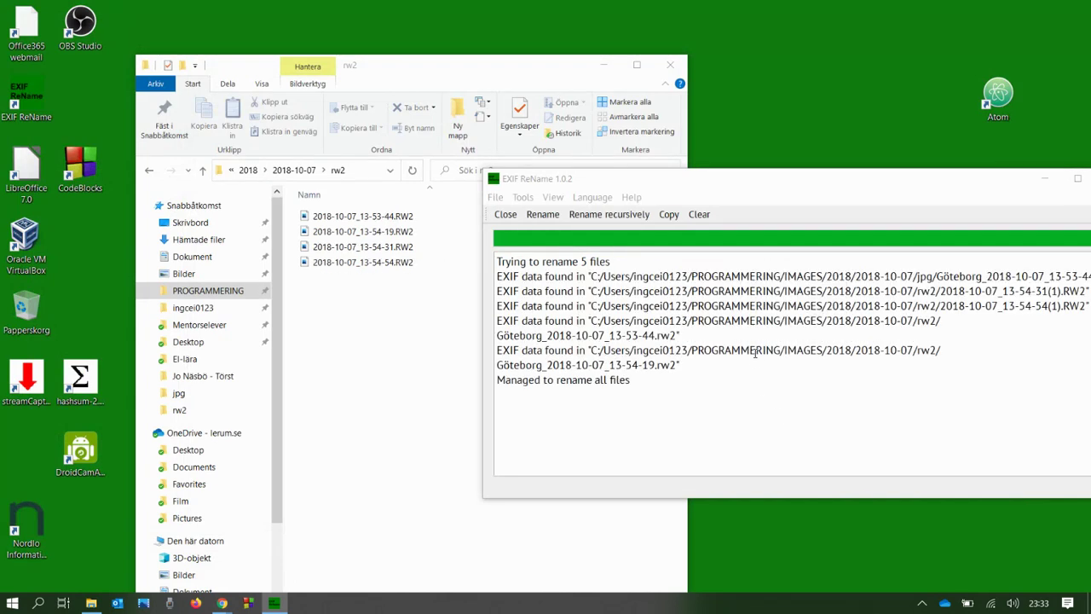
click(202, 169)
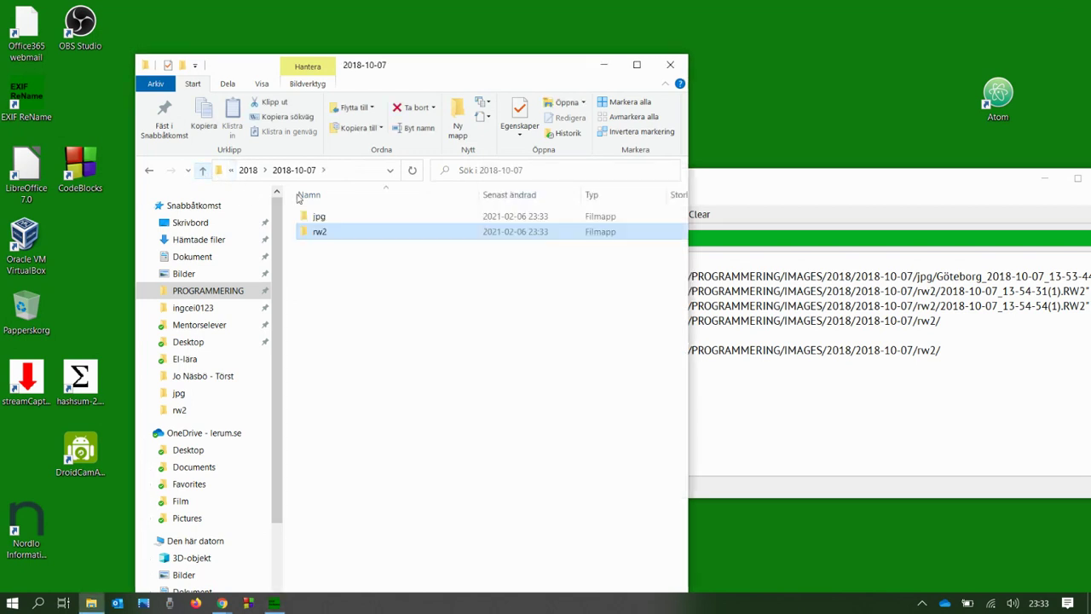
double_click(358, 219)
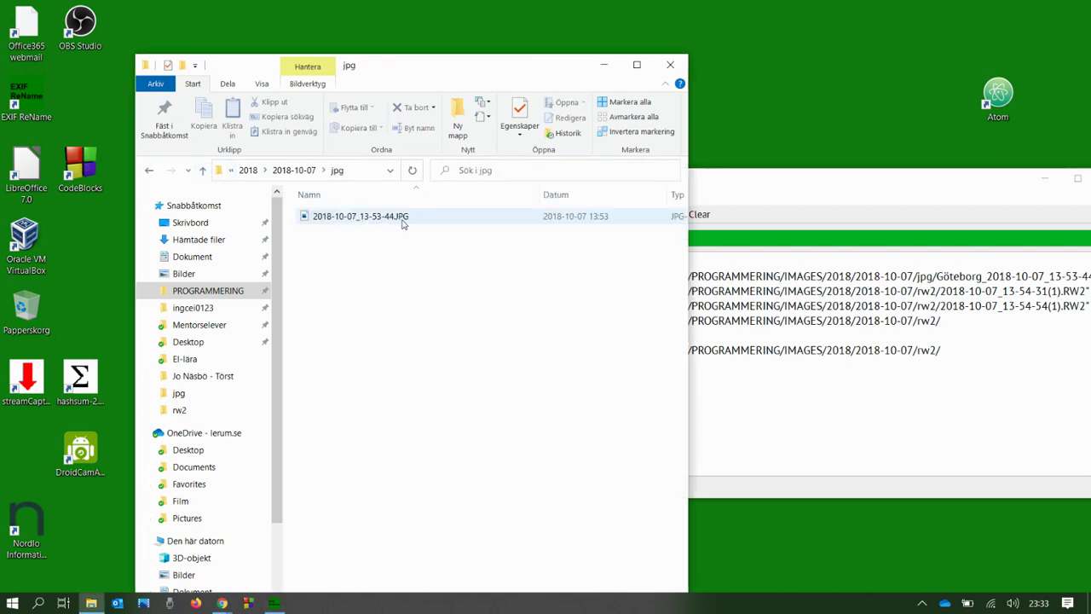
Switch to EXIF ReName, browse the available fonts in the enlarged font selection dialog, and close it without choosing another font.
click(886, 406)
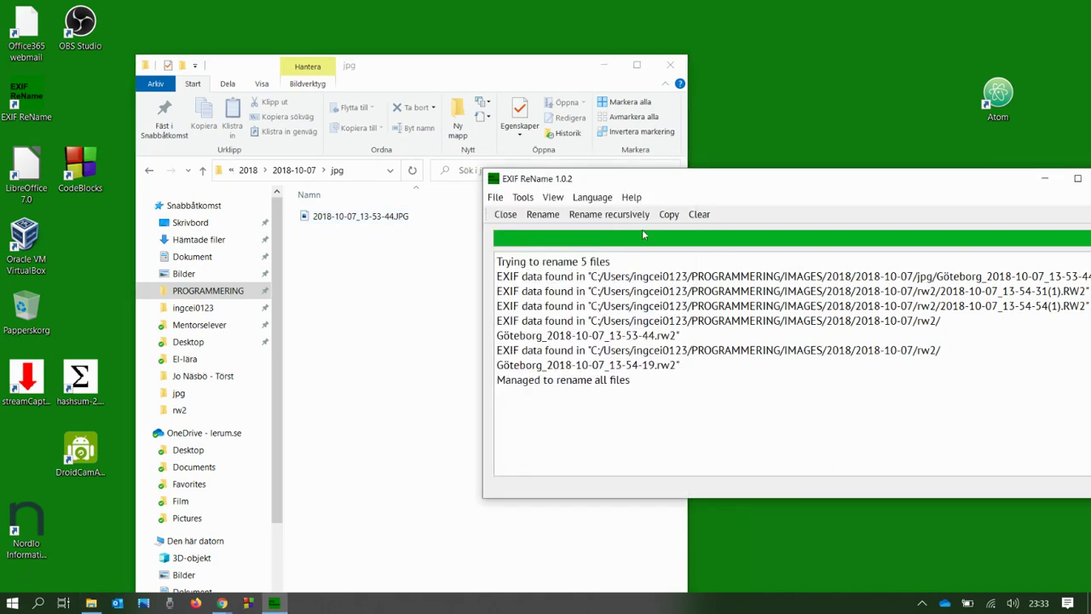
click(525, 198)
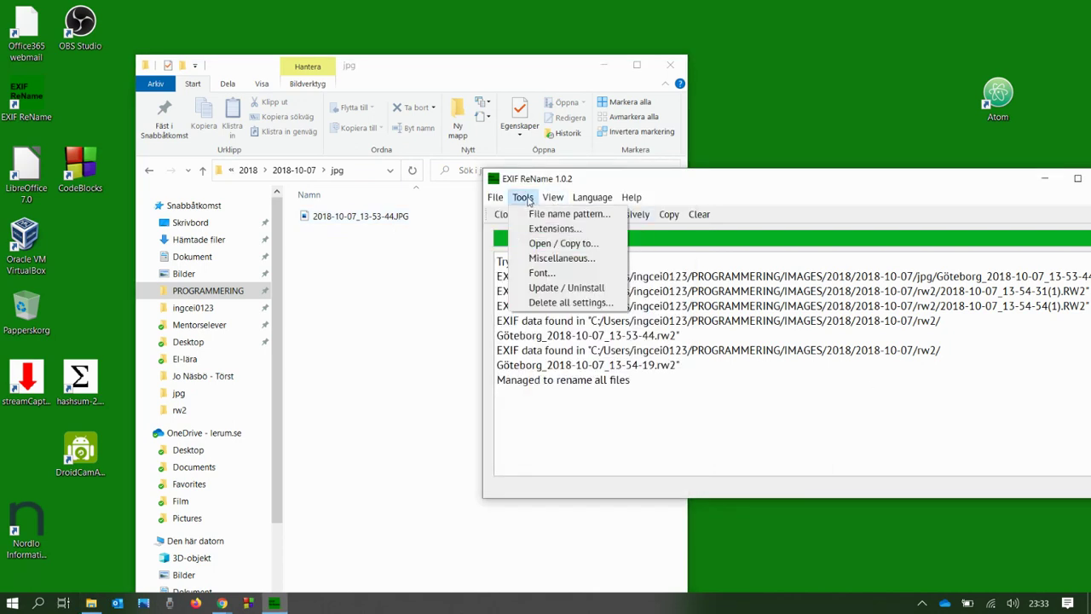
click(540, 272)
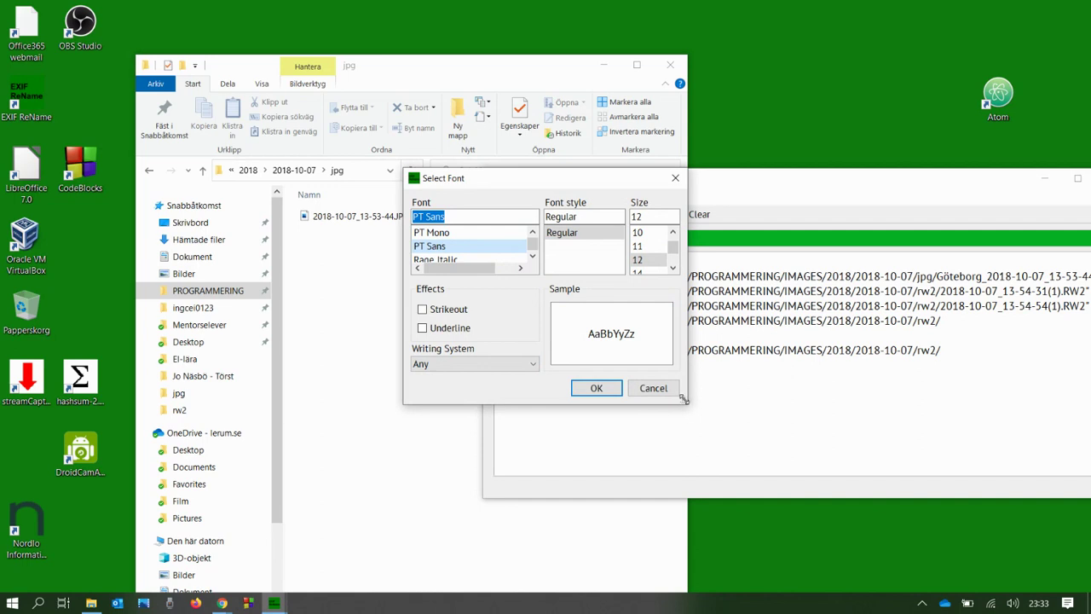
drag(683, 399, 803, 493)
scroll(536, 312, down, 3)
scroll(535, 312, up, 5)
click(701, 484)
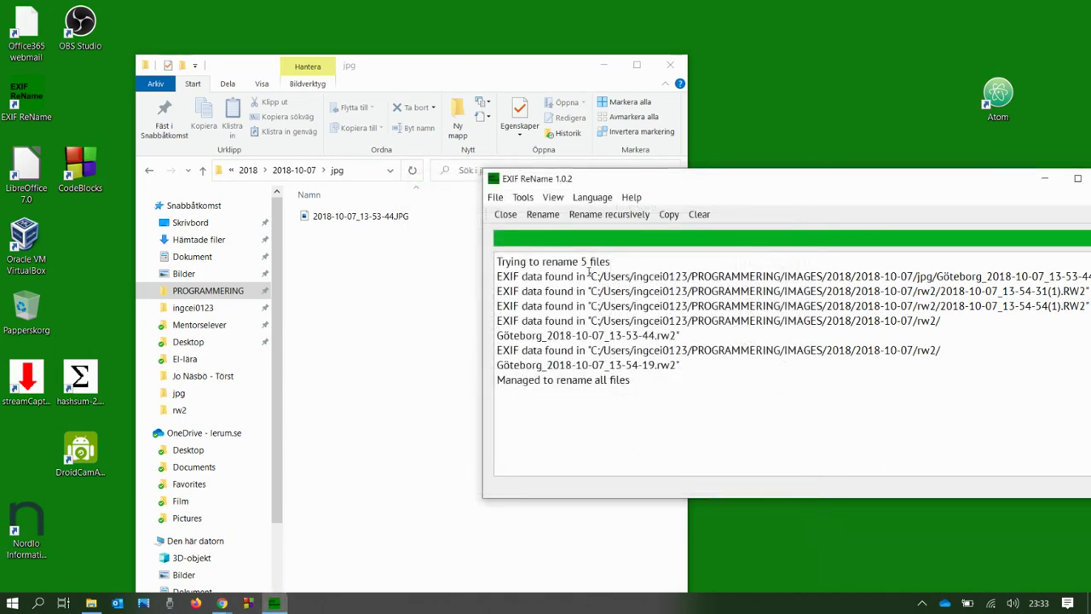
Look over the view and language choices, check for program updates, and dismiss the update message.
click(553, 197)
mouse_move(591, 198)
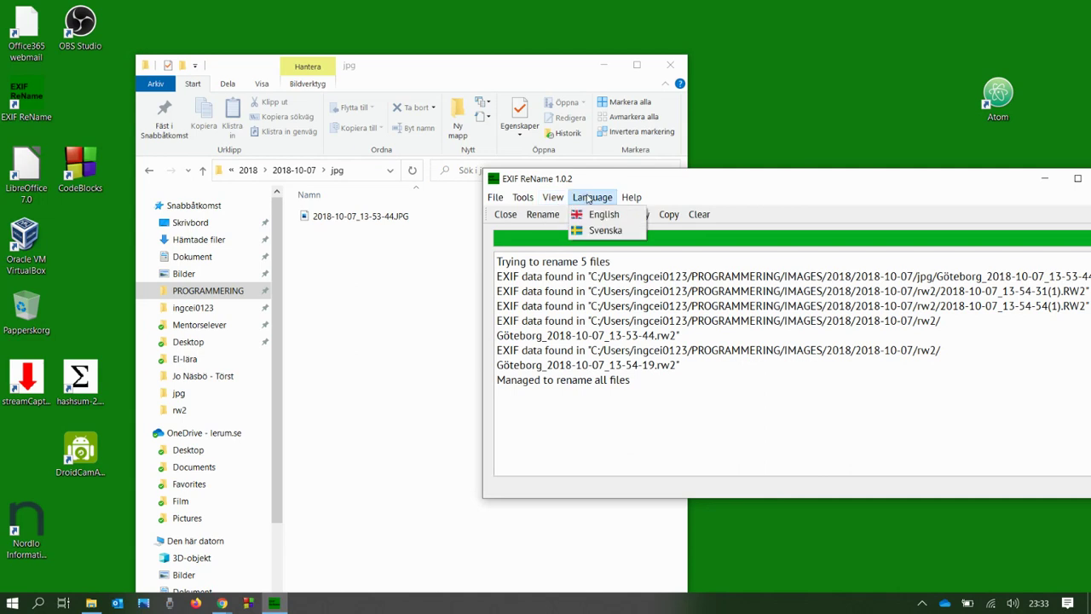
mouse_move(631, 197)
click(634, 215)
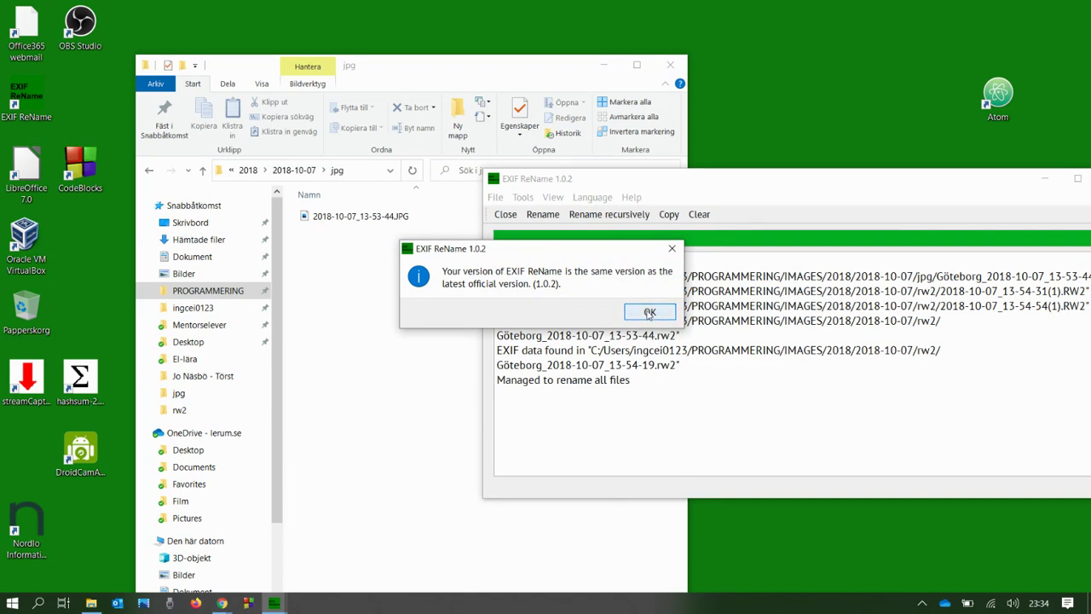
click(649, 313)
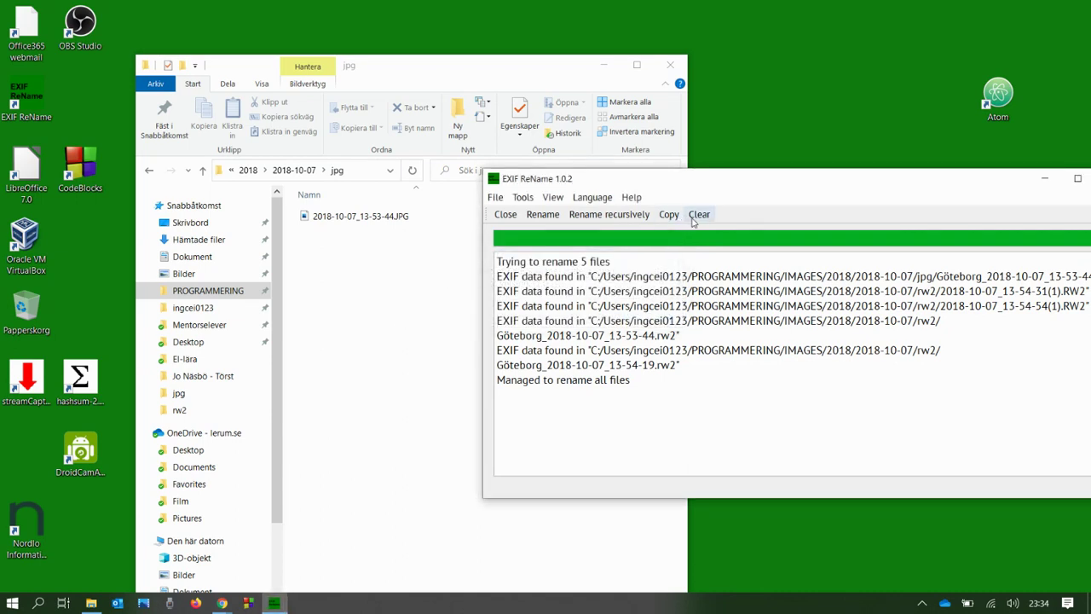
View the program's About information and close it.
click(632, 198)
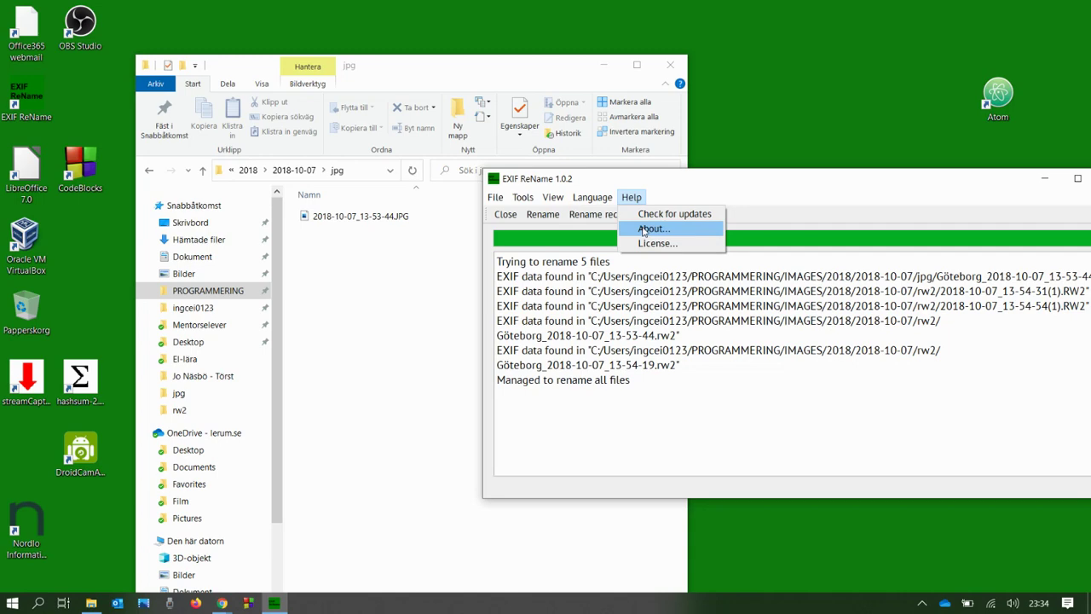
click(643, 231)
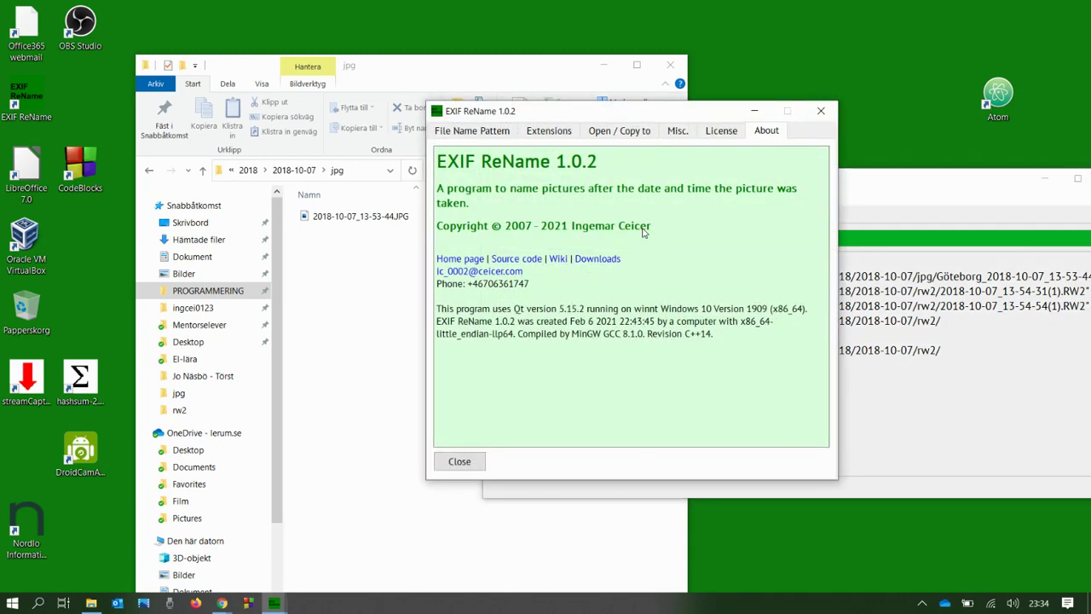
click(819, 114)
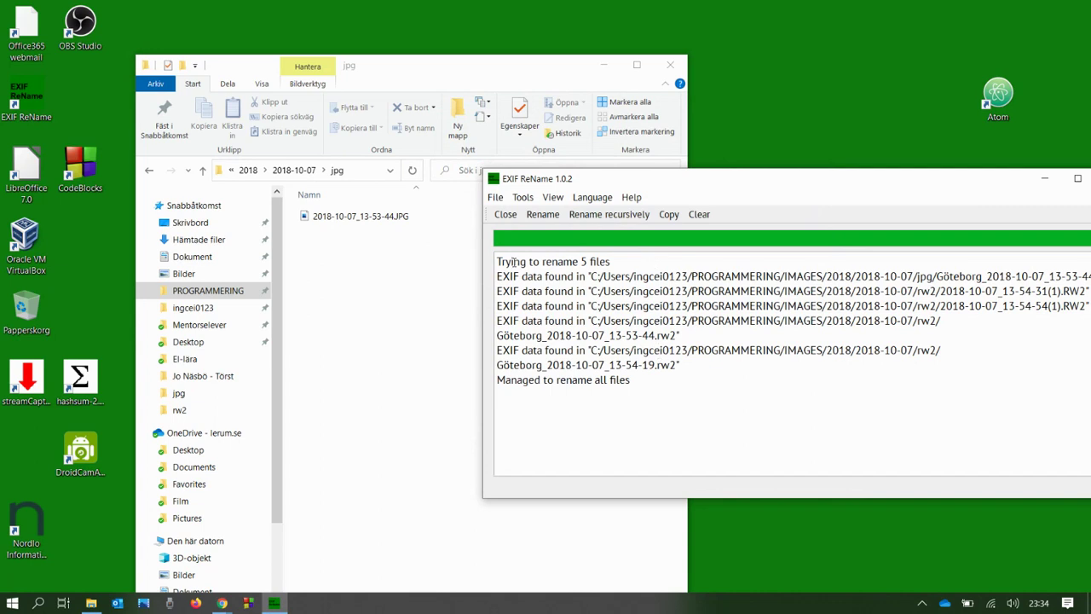
Open the update/uninstall maintenance wizard, look over the Lib checkforupdates and Qt C++ Library component descriptions, and return to its start page.
click(496, 197)
mouse_move(527, 198)
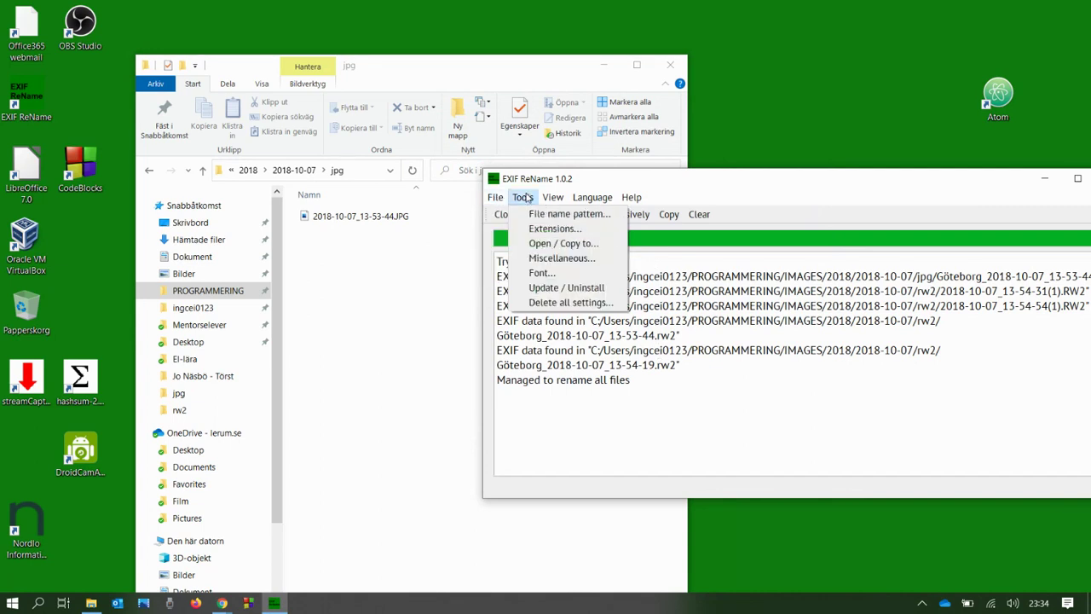
click(540, 290)
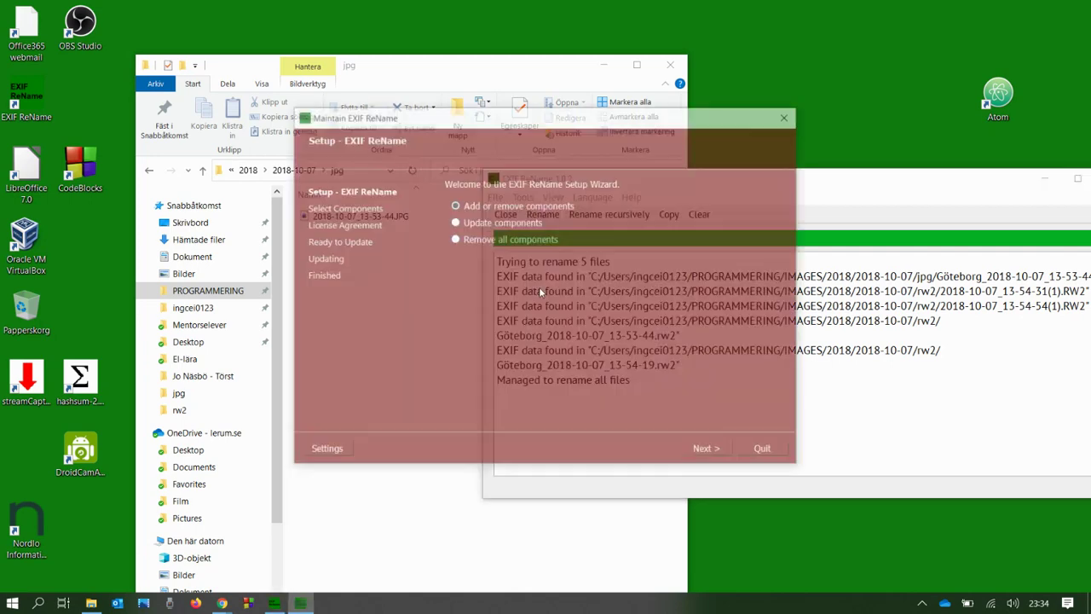
drag(516, 124, 521, 90)
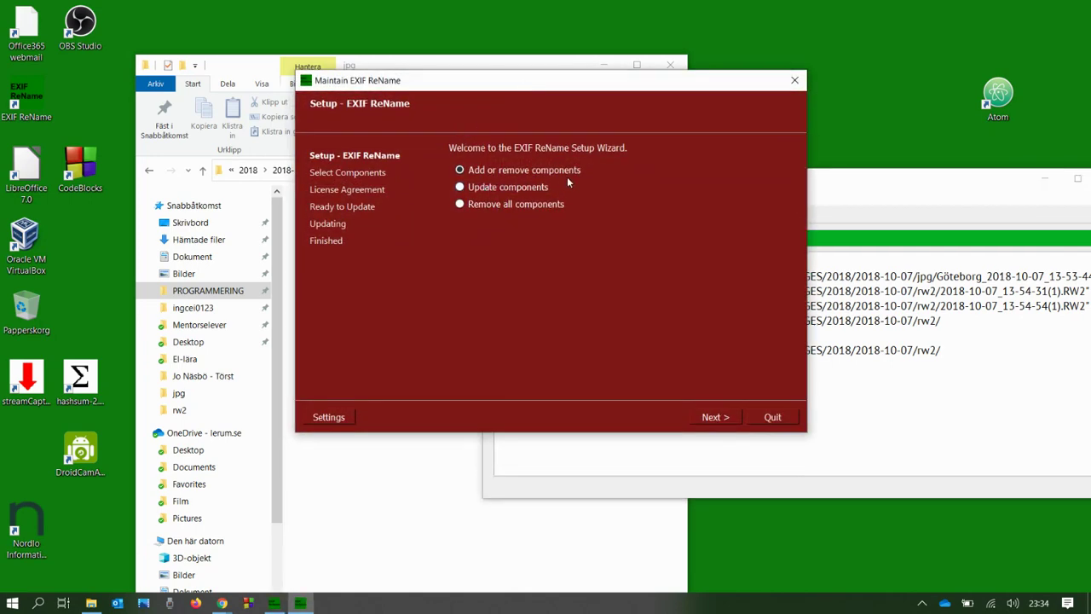
click(712, 418)
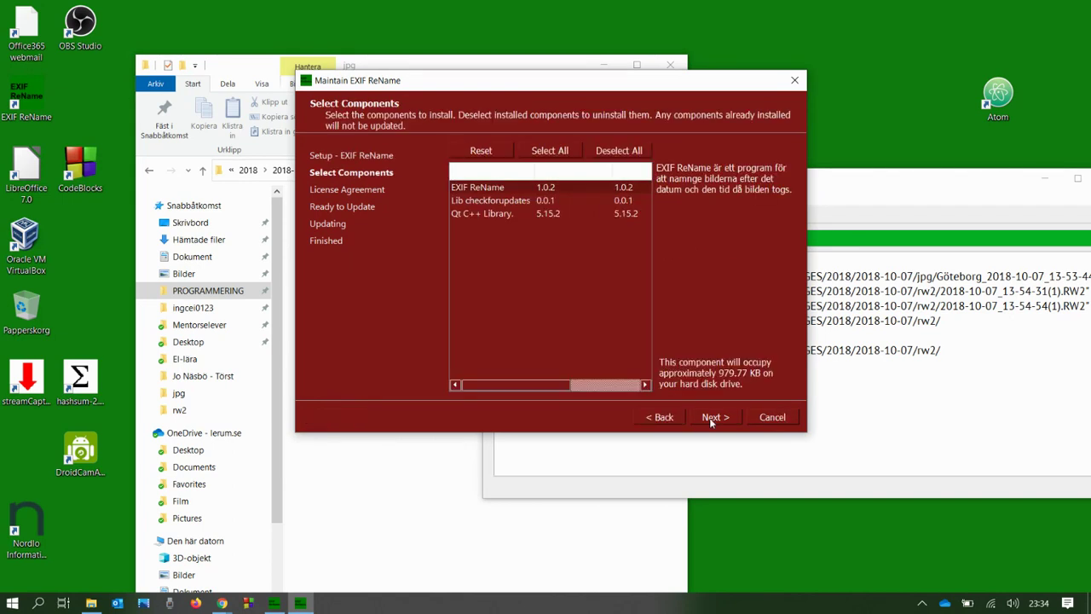
click(508, 206)
click(506, 215)
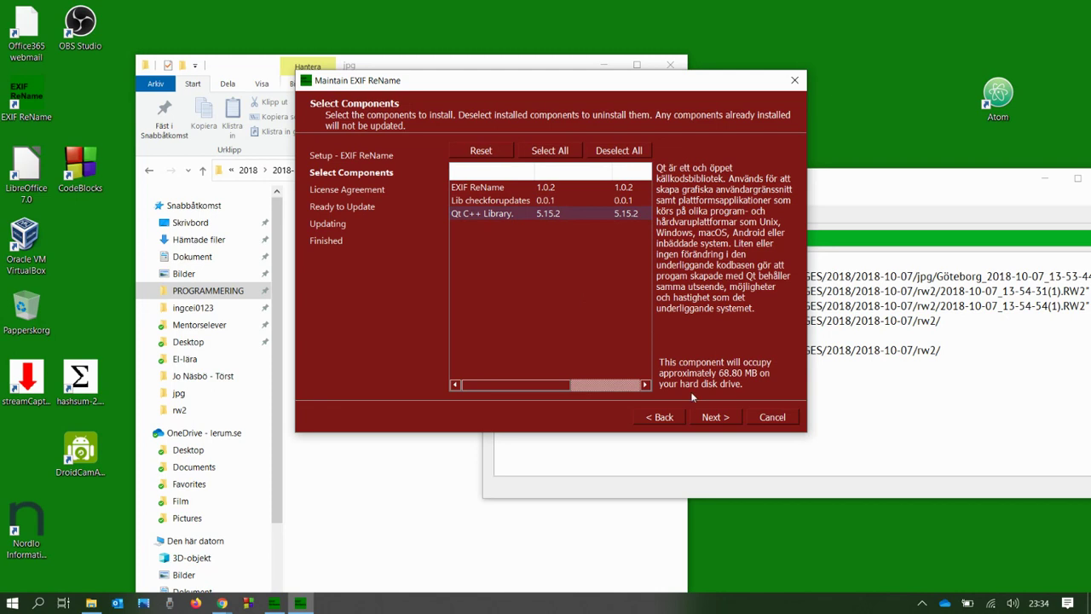
click(669, 416)
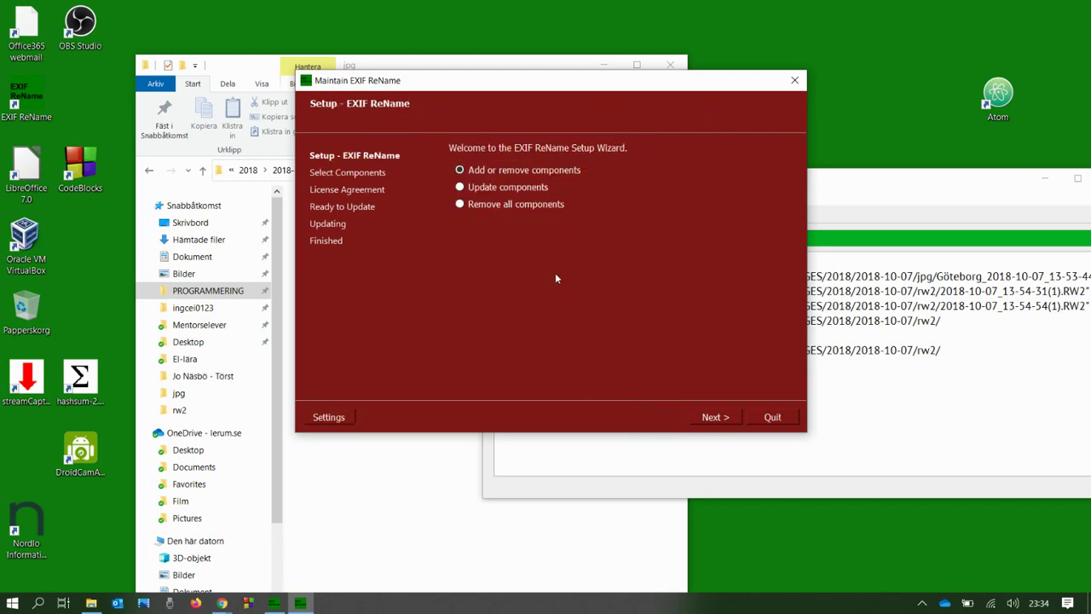
Check for component updates, and view the page for removing all components before quitting the wizard without uninstalling.
click(480, 188)
click(712, 418)
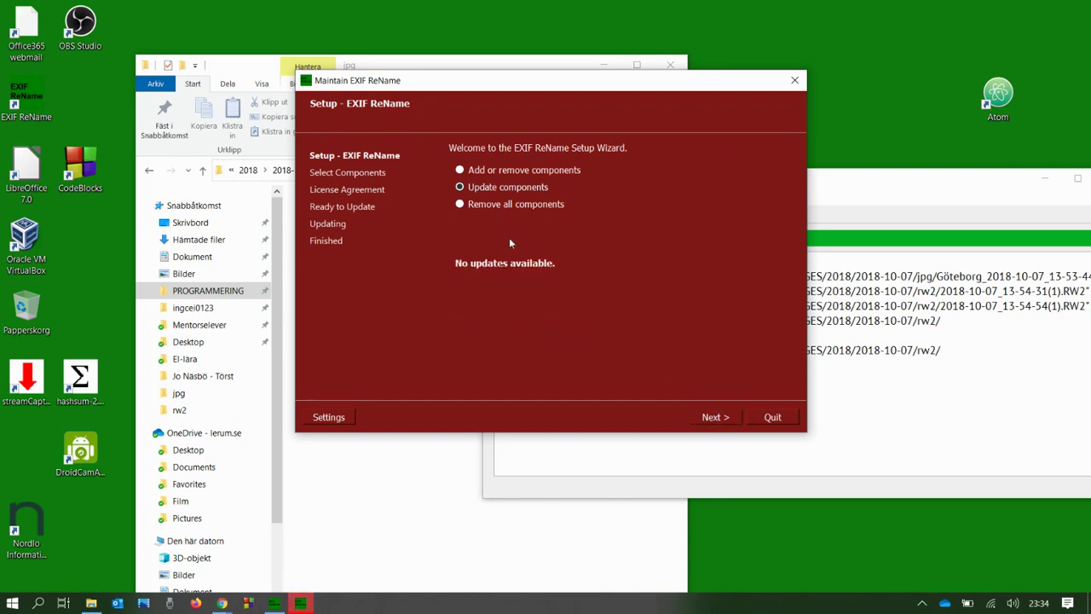
click(462, 204)
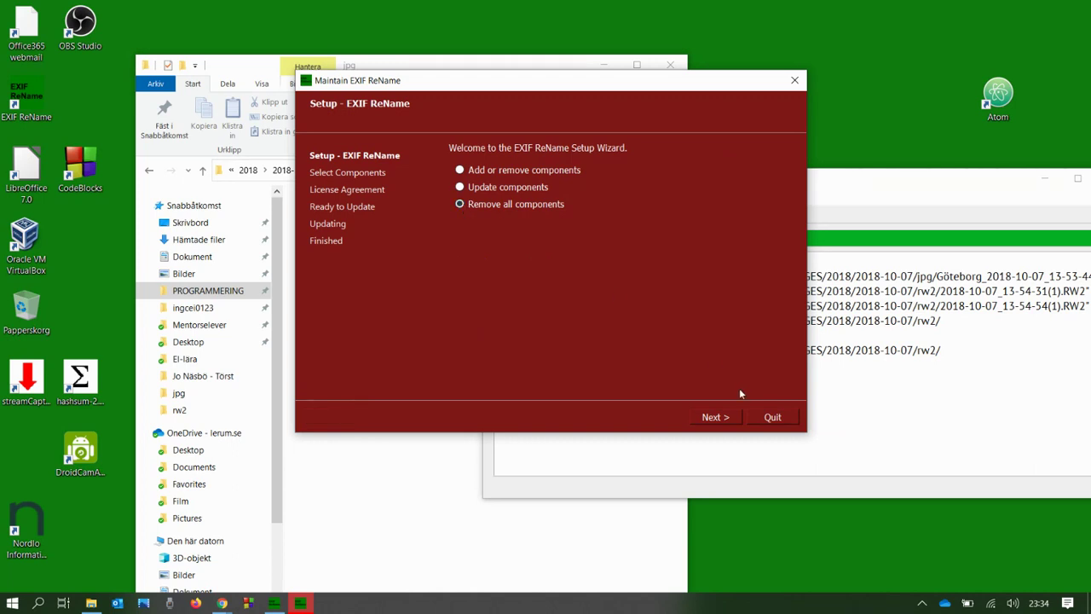
click(714, 417)
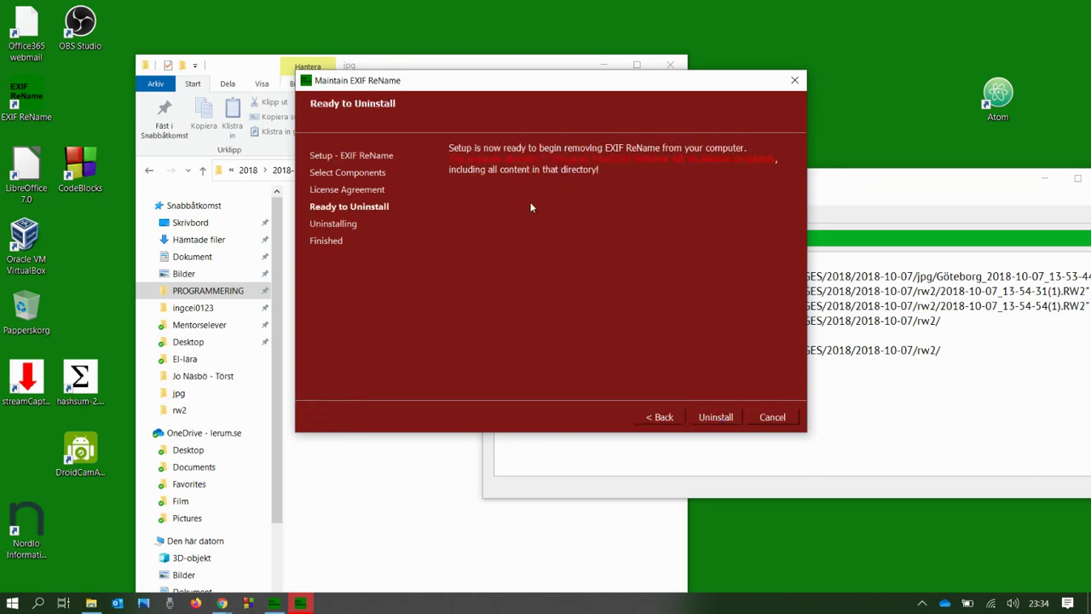
click(662, 417)
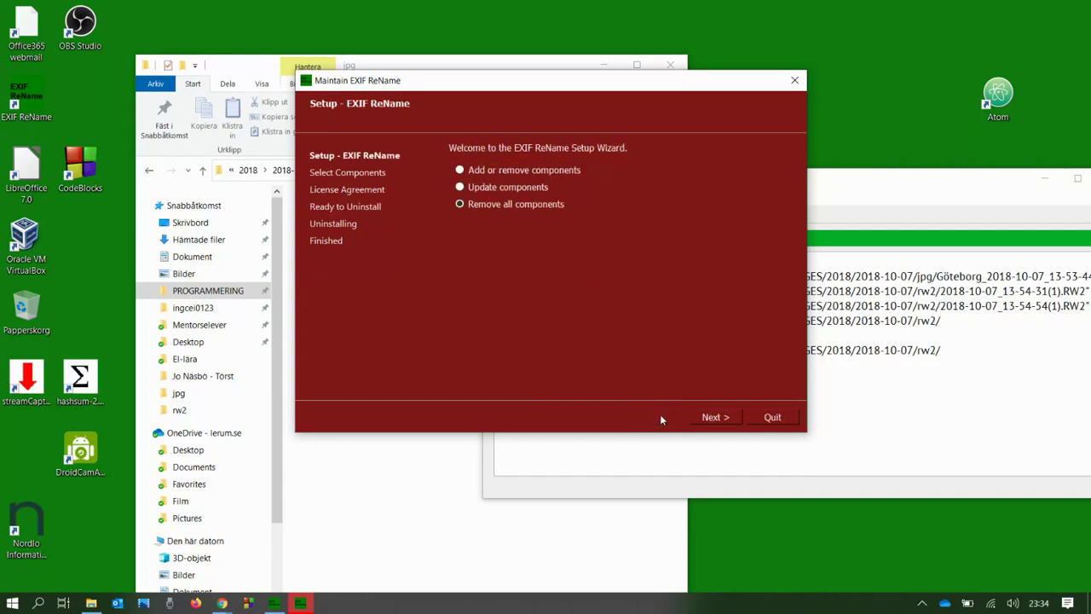
click(772, 417)
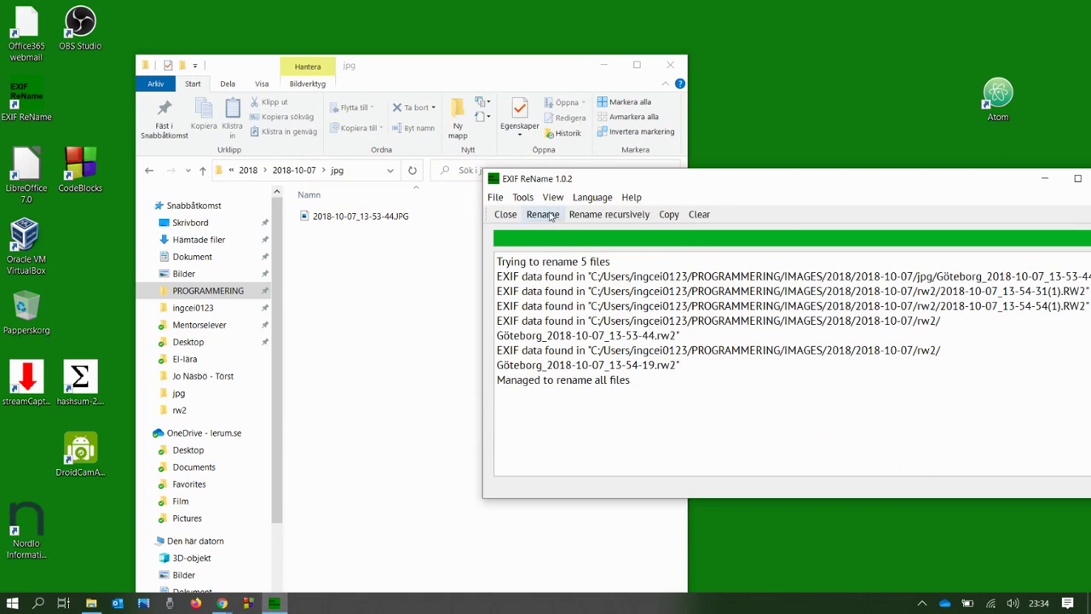
Bring up the confirmation for deleting all saved settings and shortcuts, and decline it.
click(524, 198)
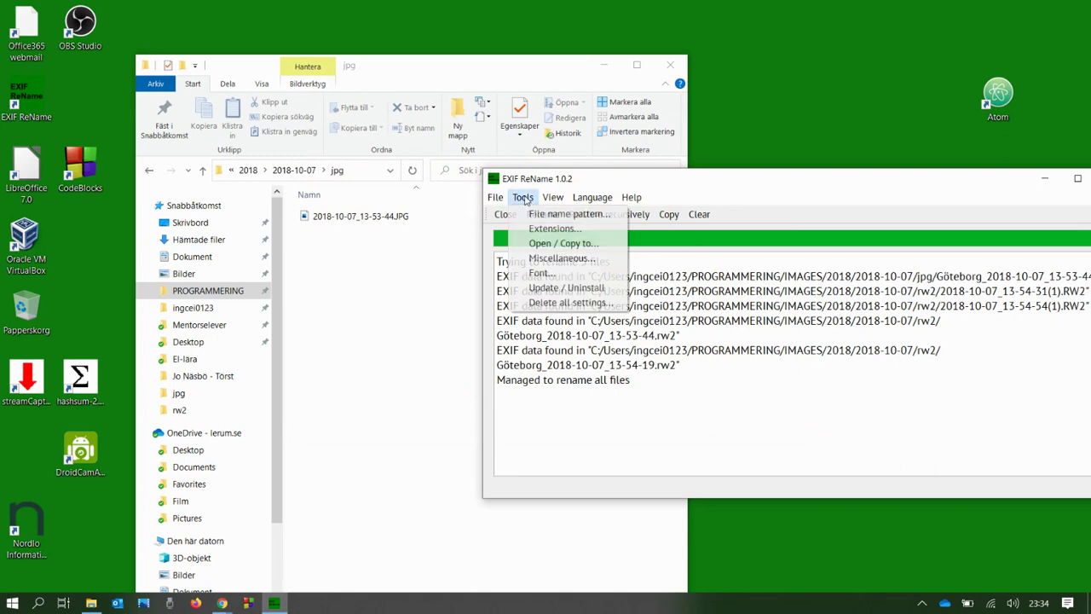
click(554, 307)
drag(699, 296, 357, 141)
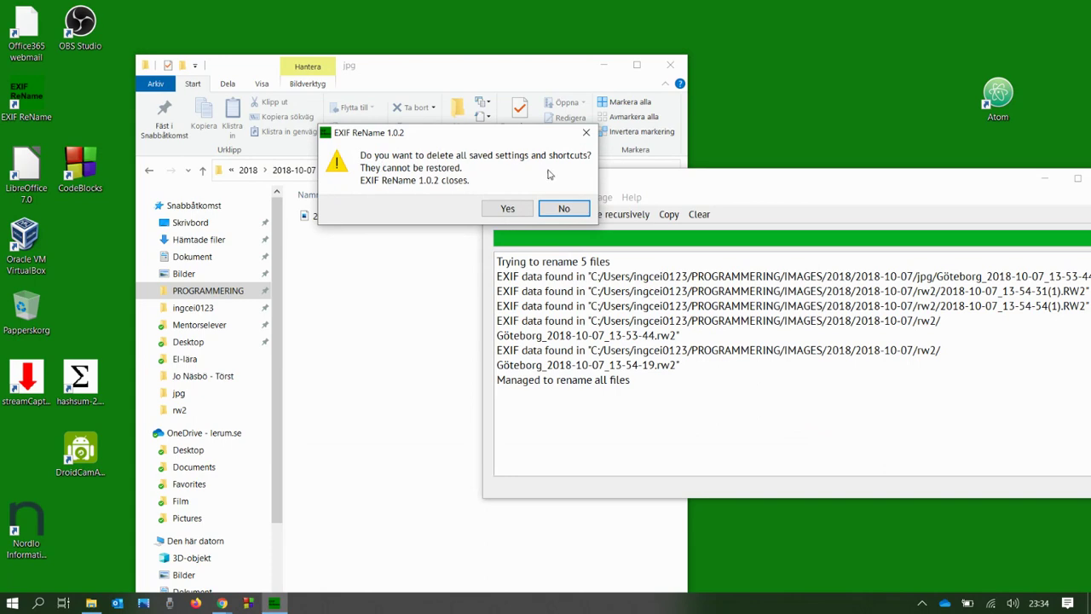
click(563, 211)
Move the EXIF ReName window fully into view, clear its output log and close the program.
drag(673, 183, 416, 114)
click(440, 145)
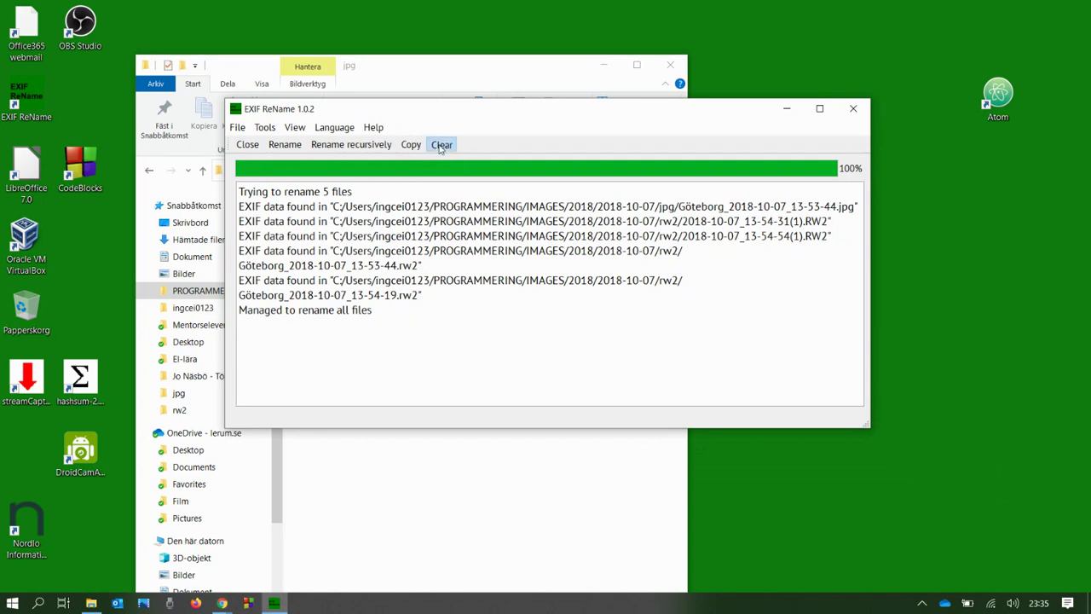
click(853, 110)
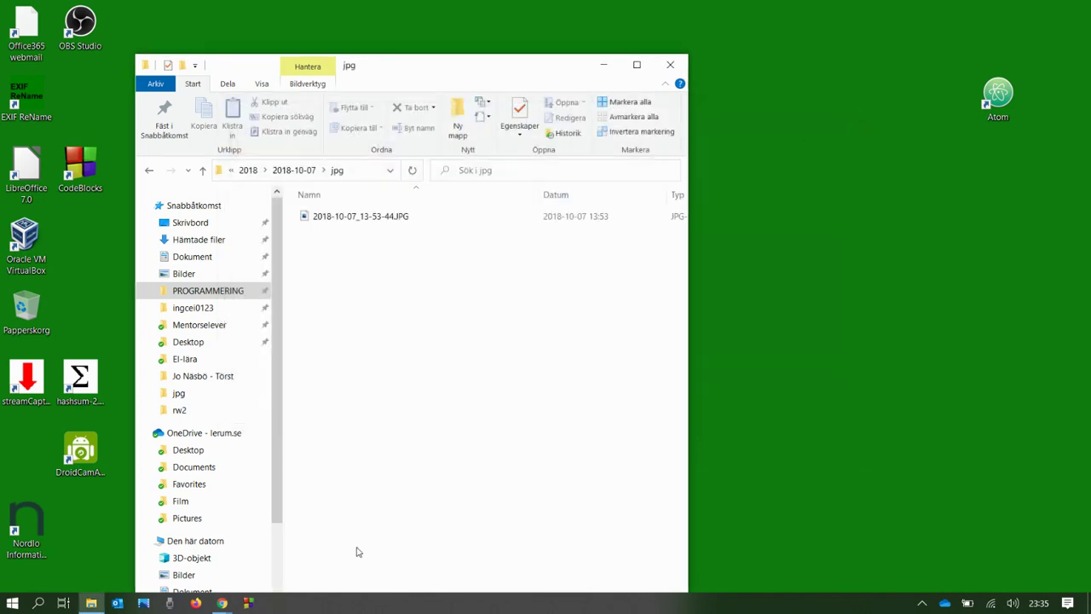
mouse_move(222, 602)
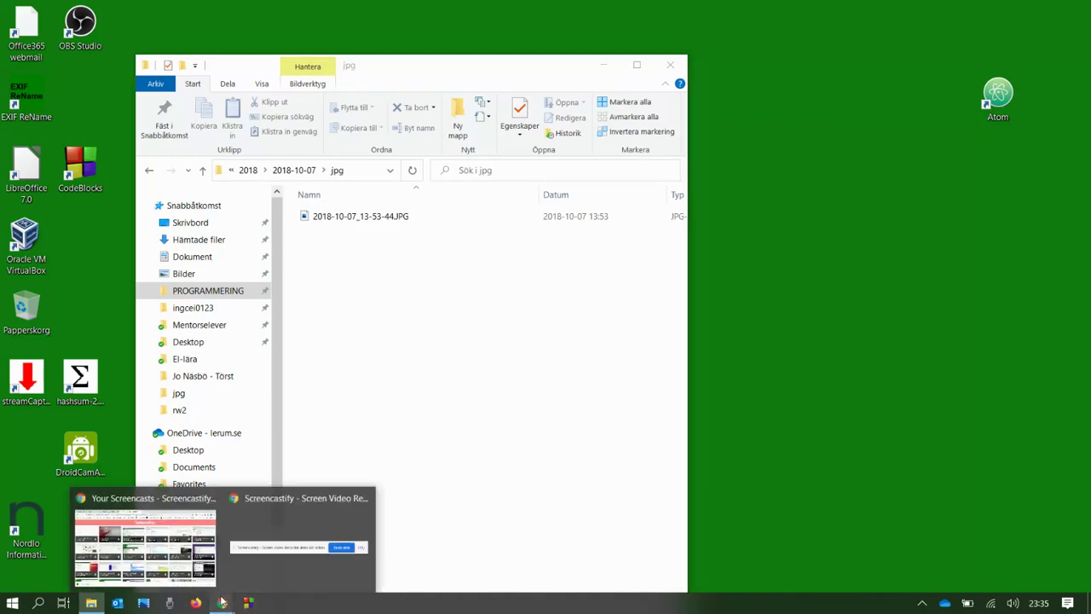
click(336, 548)
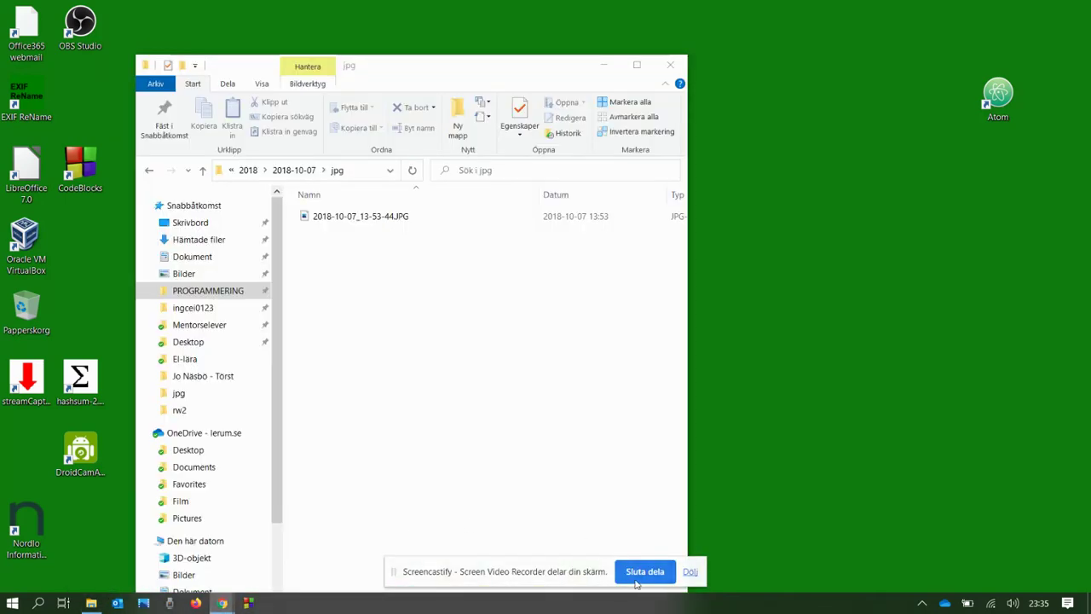